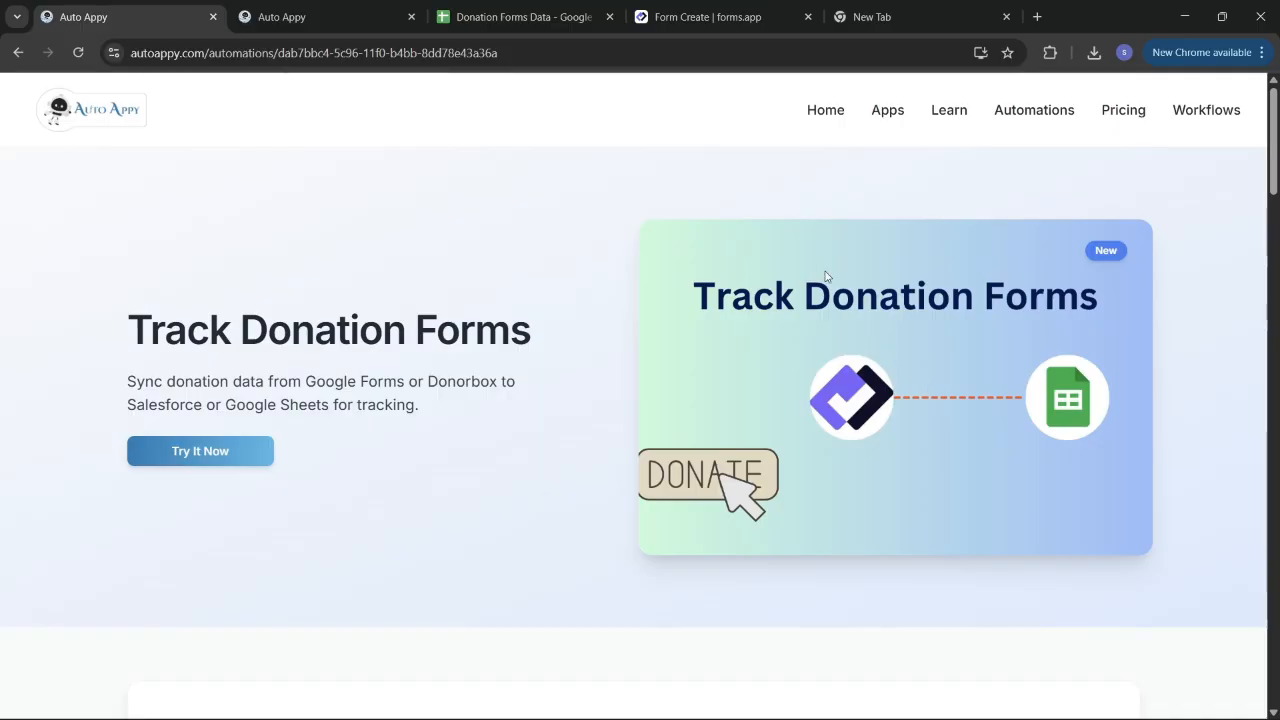
Step: Go back to the Auto Appy home page from the Track Donation Forms automation page
left_click(822, 112)
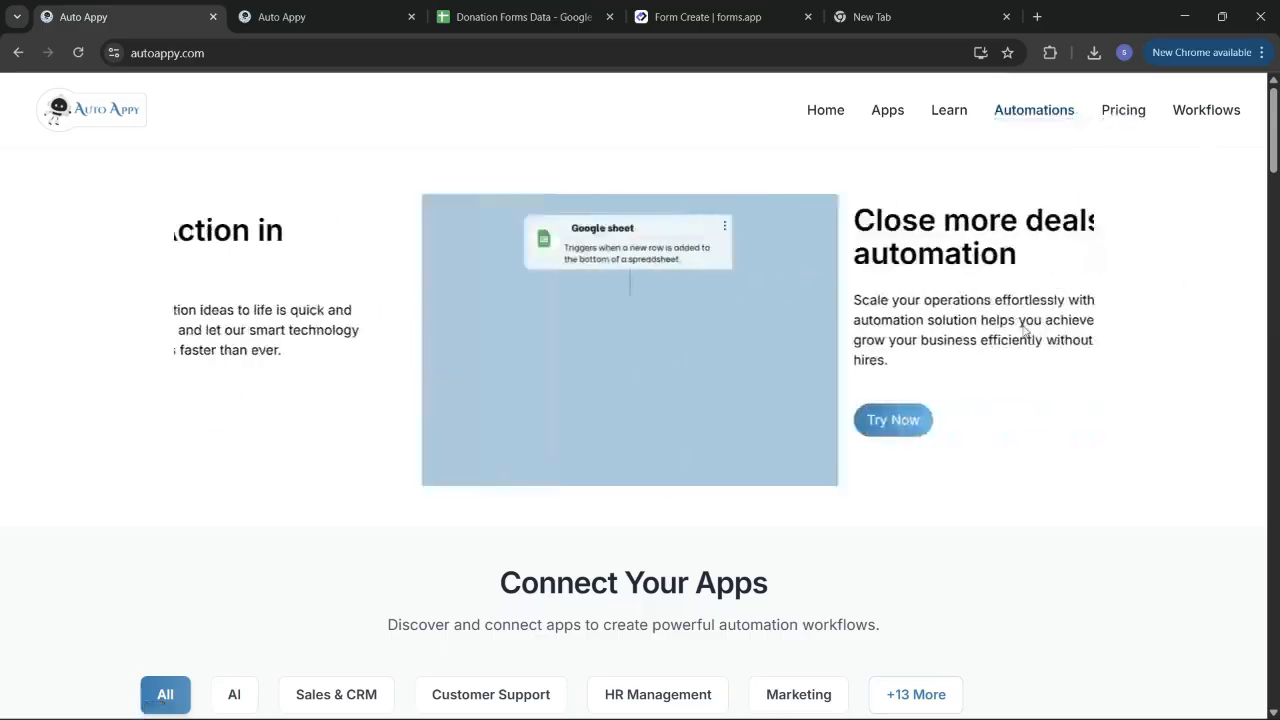
scroll(812, 506, "down", 2)
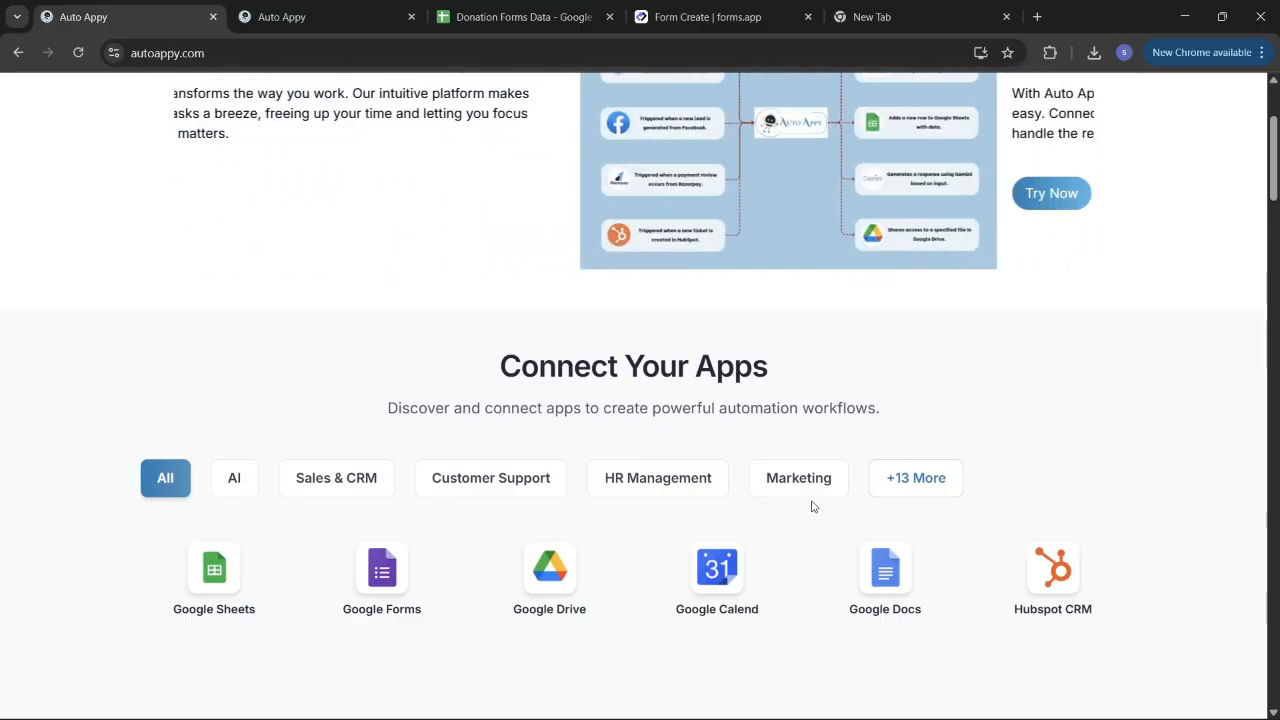
scroll(812, 507, "down", 3)
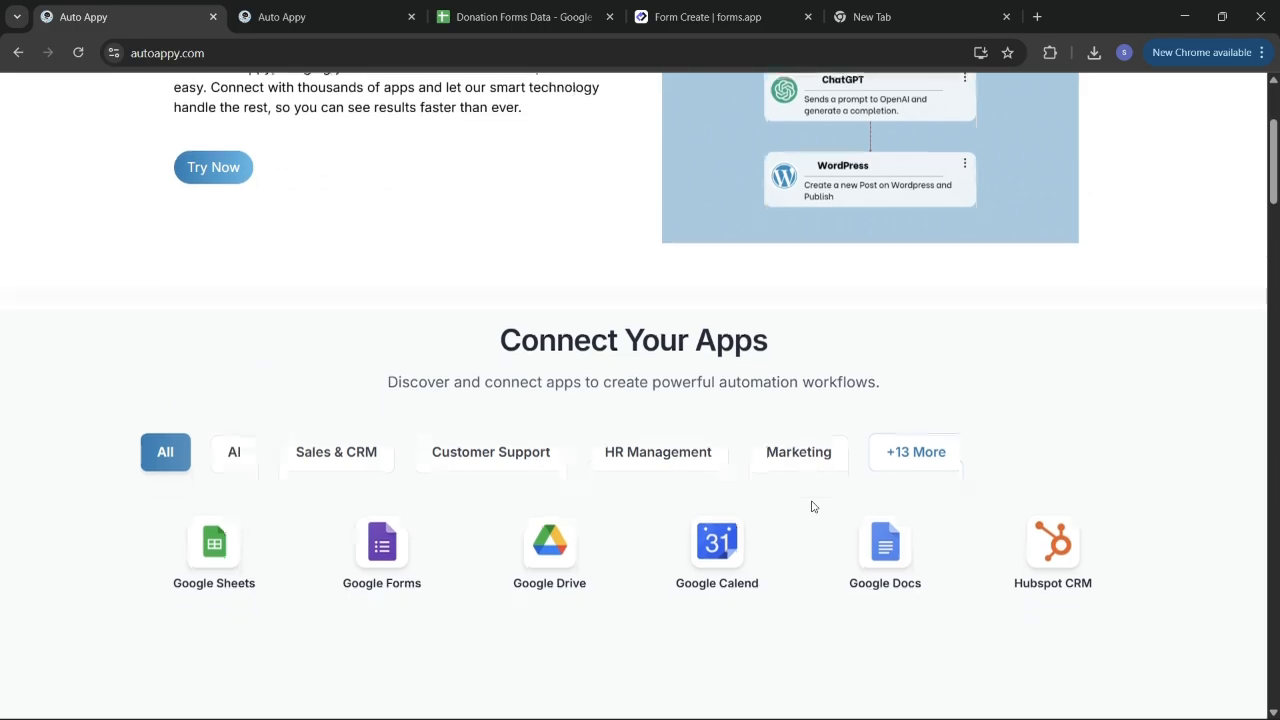
scroll(812, 507, "up", 1)
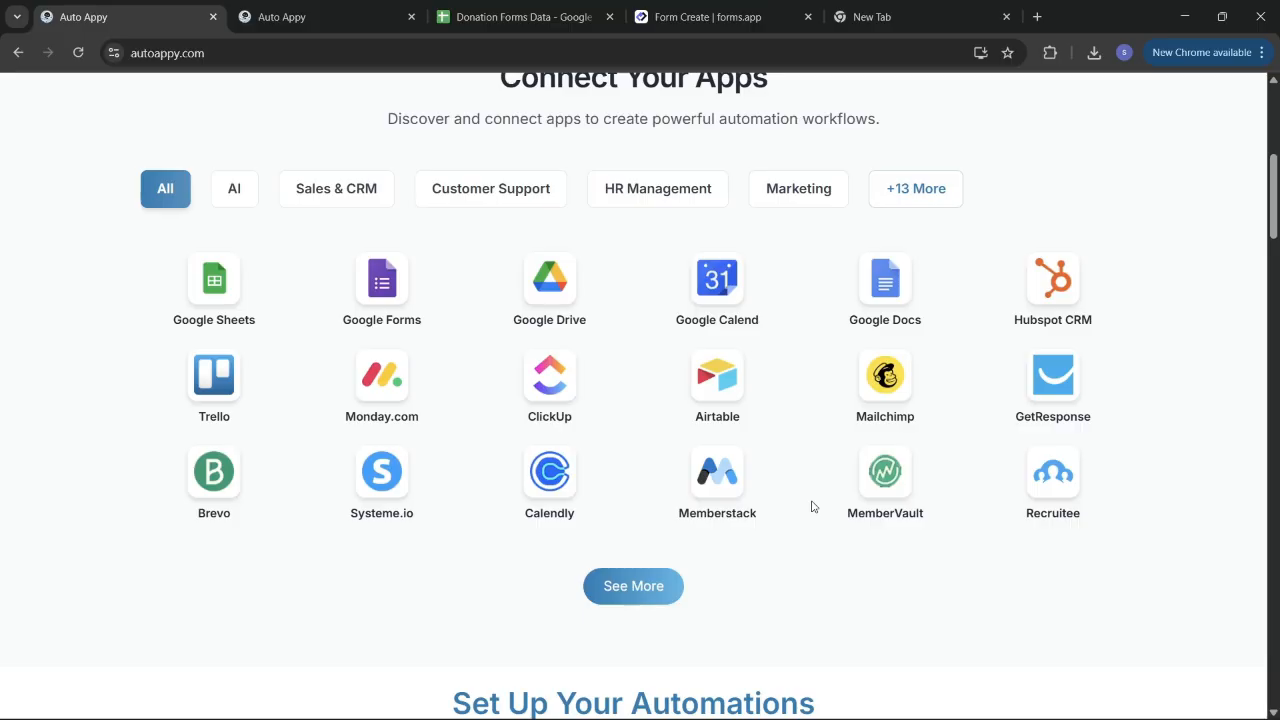
scroll(812, 507, "down", 2)
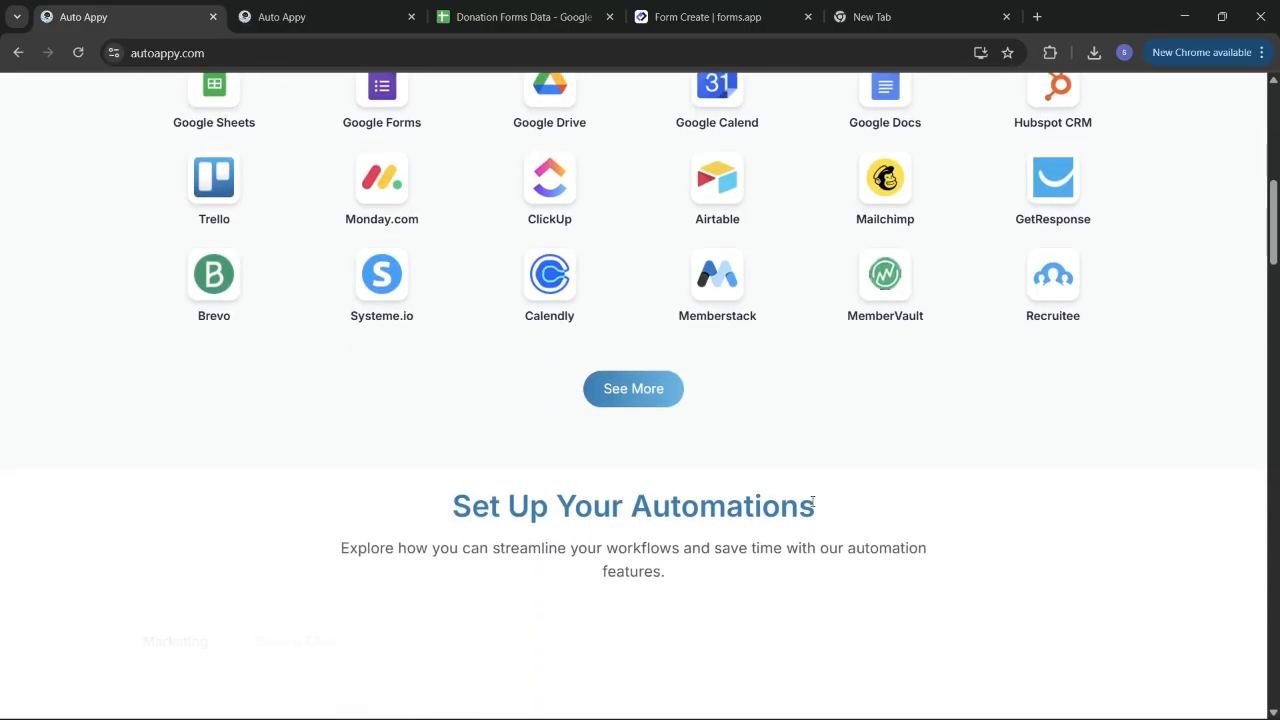
scroll(812, 504, "down", 2)
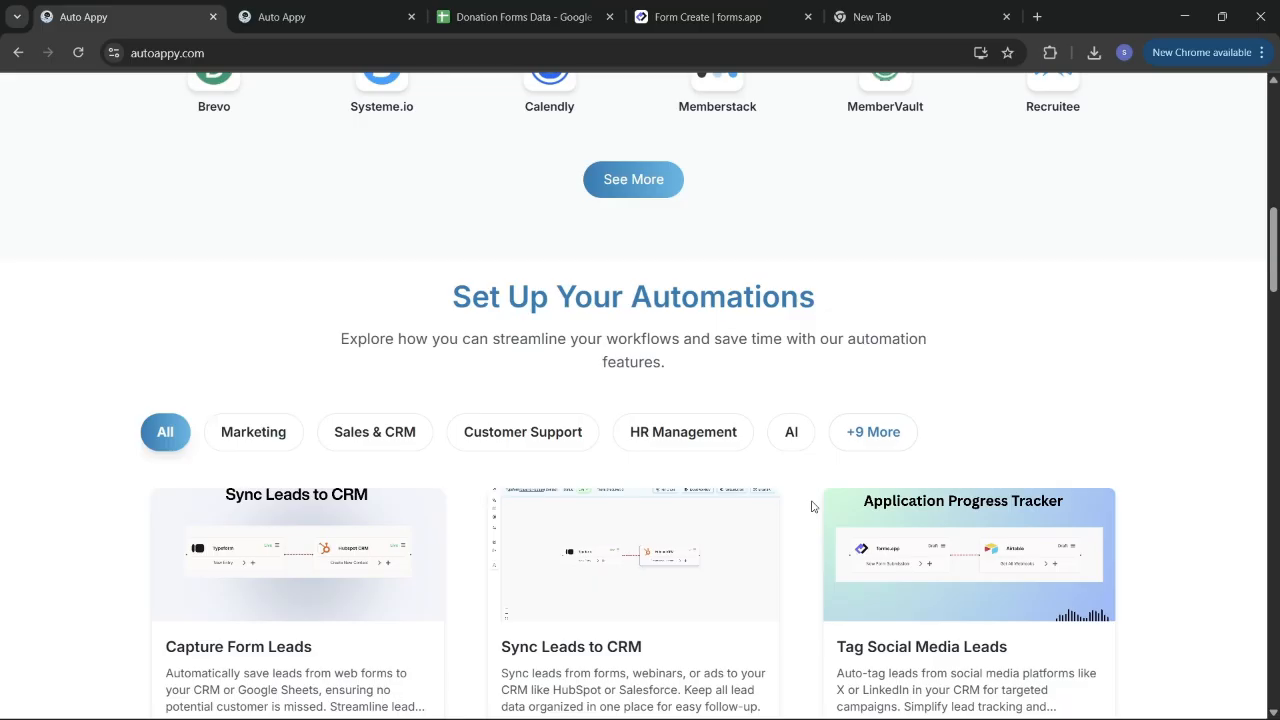
scroll(812, 506, "down", 2)
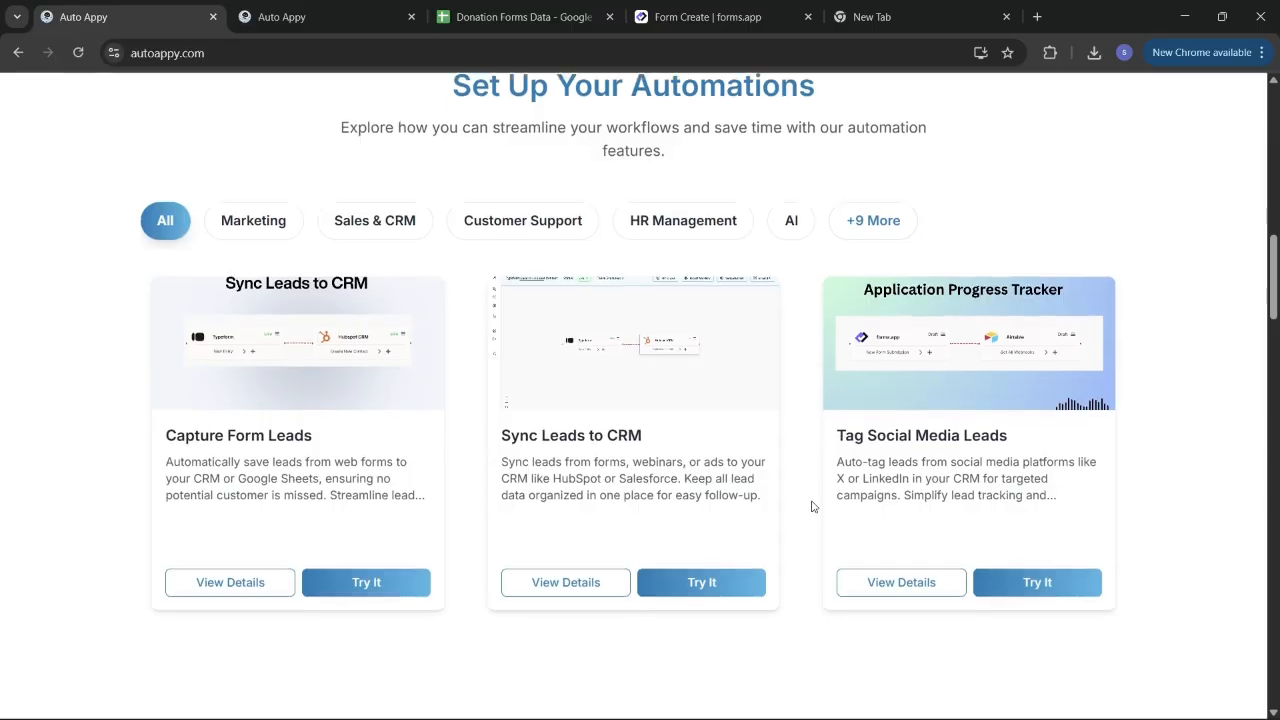
scroll(812, 507, "down", 1)
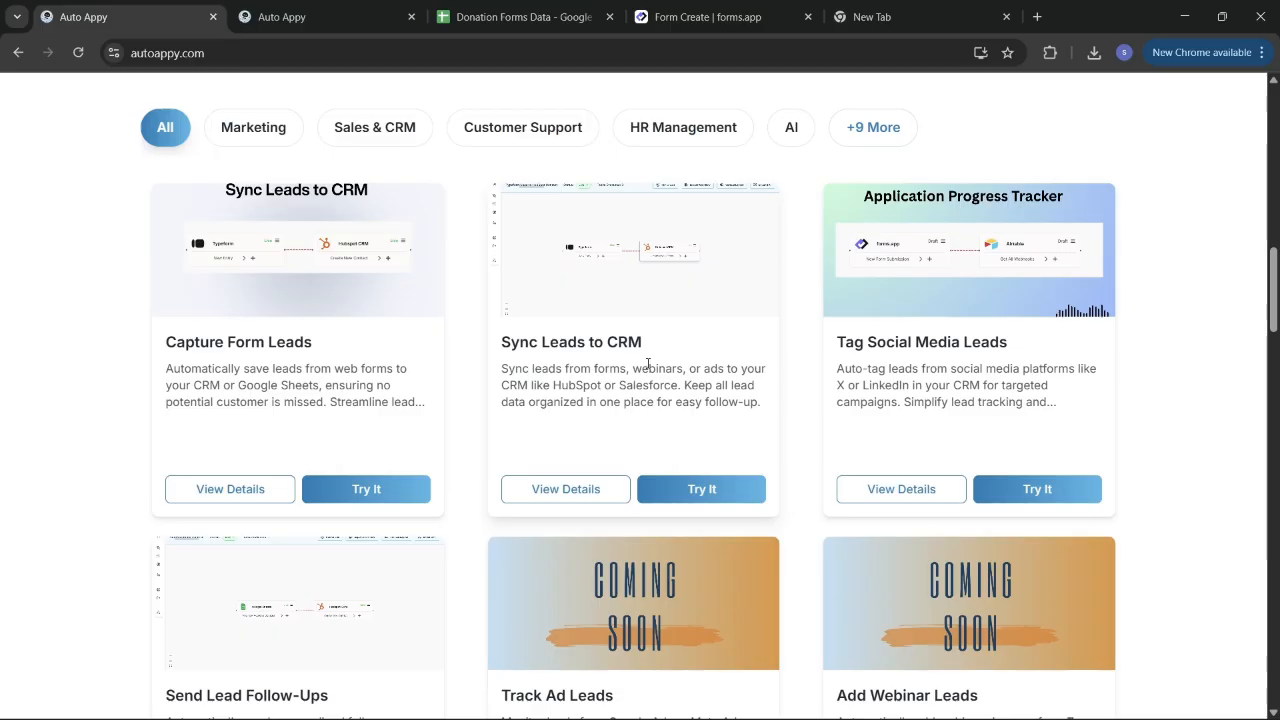
Step: Browse the home page's templates and pricing plans, then go to the Workflows dashboard
scroll(648, 364, "down", 7)
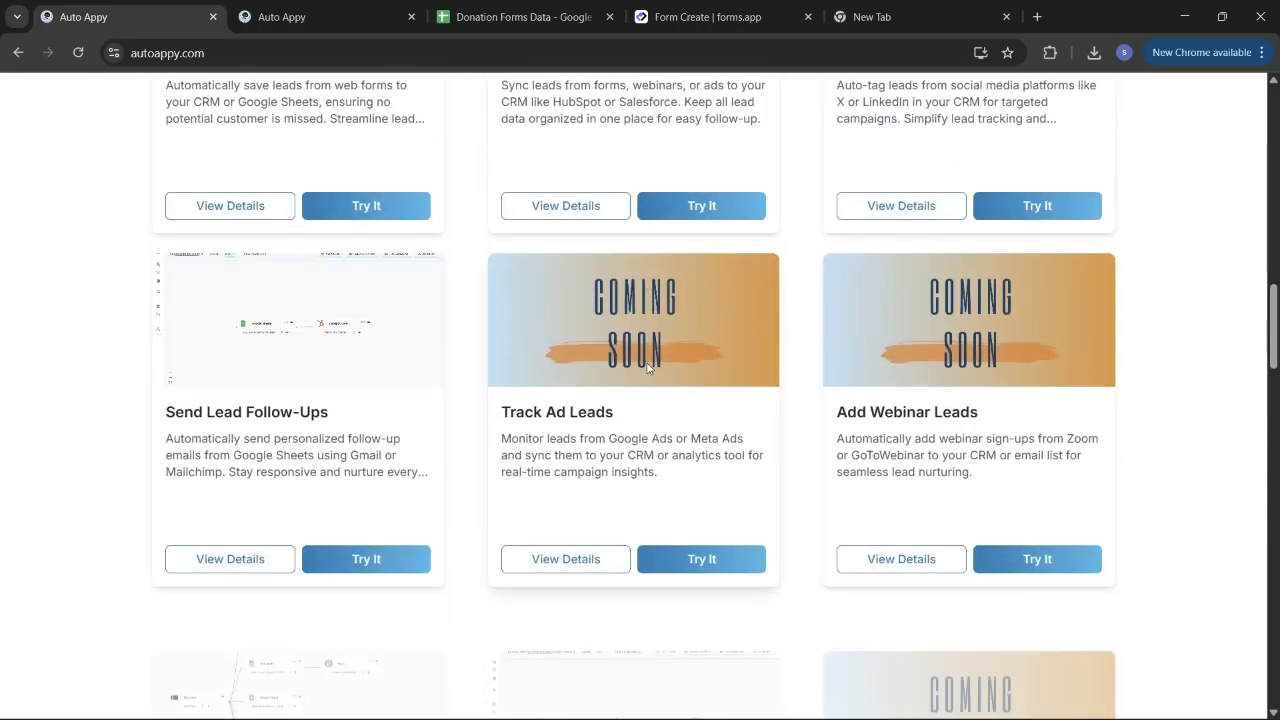
scroll(648, 366, "down", 10)
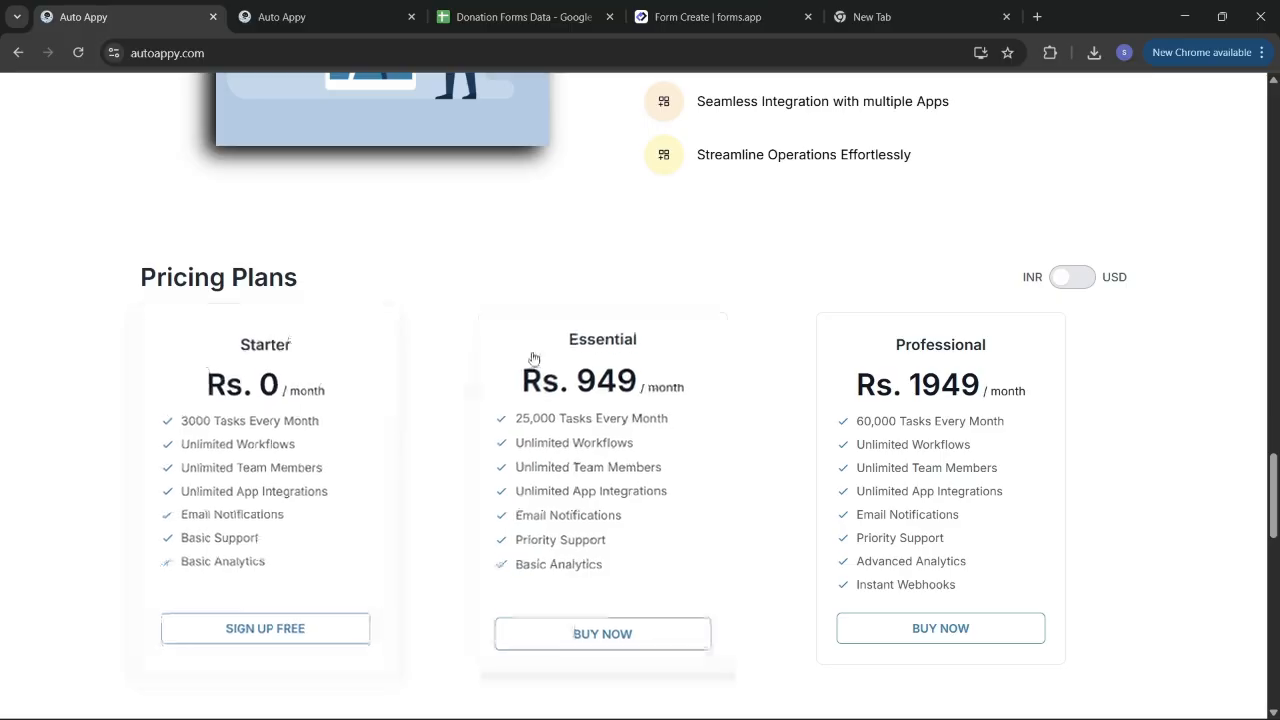
scroll(718, 226, "up", 15)
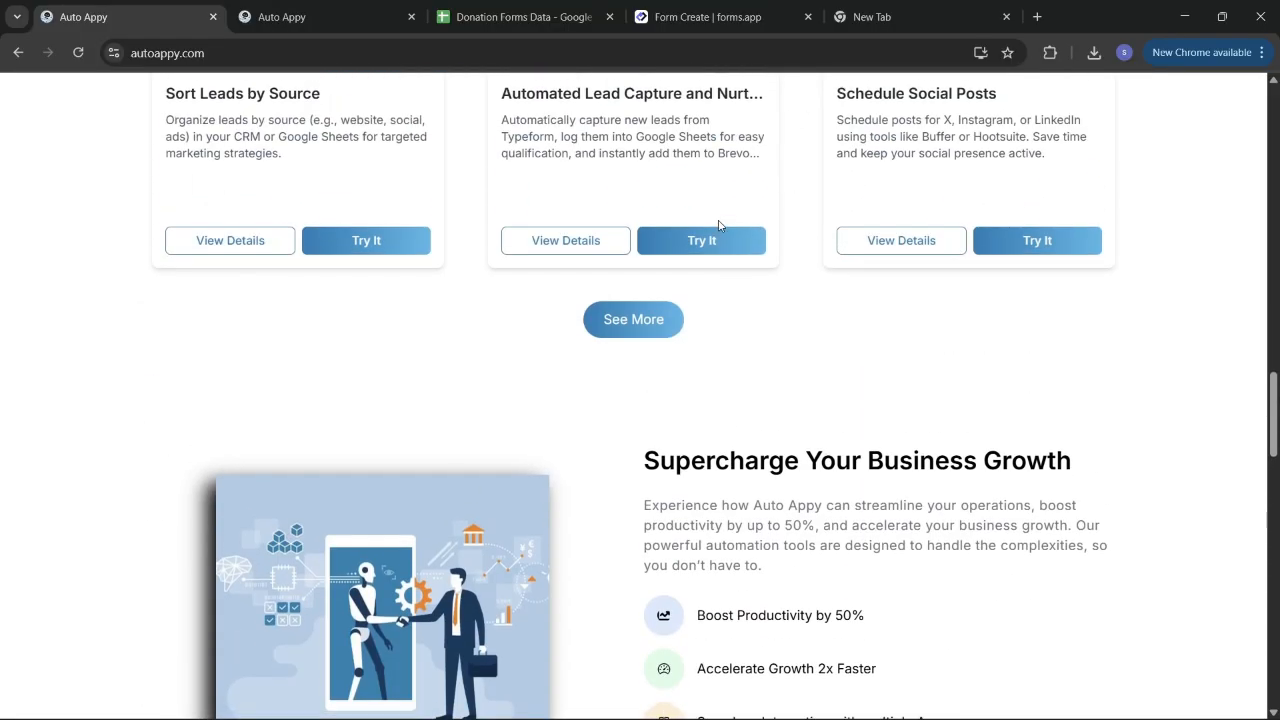
scroll(718, 226, "up", 10)
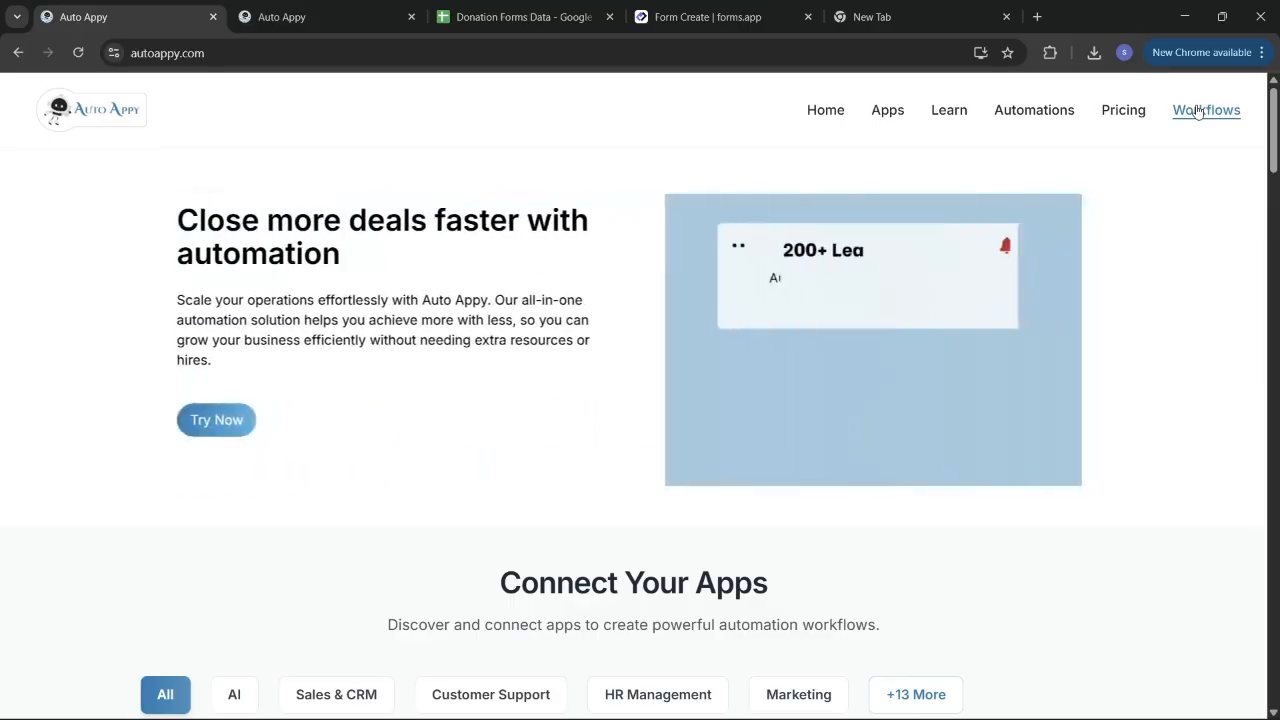
left_click(1198, 111)
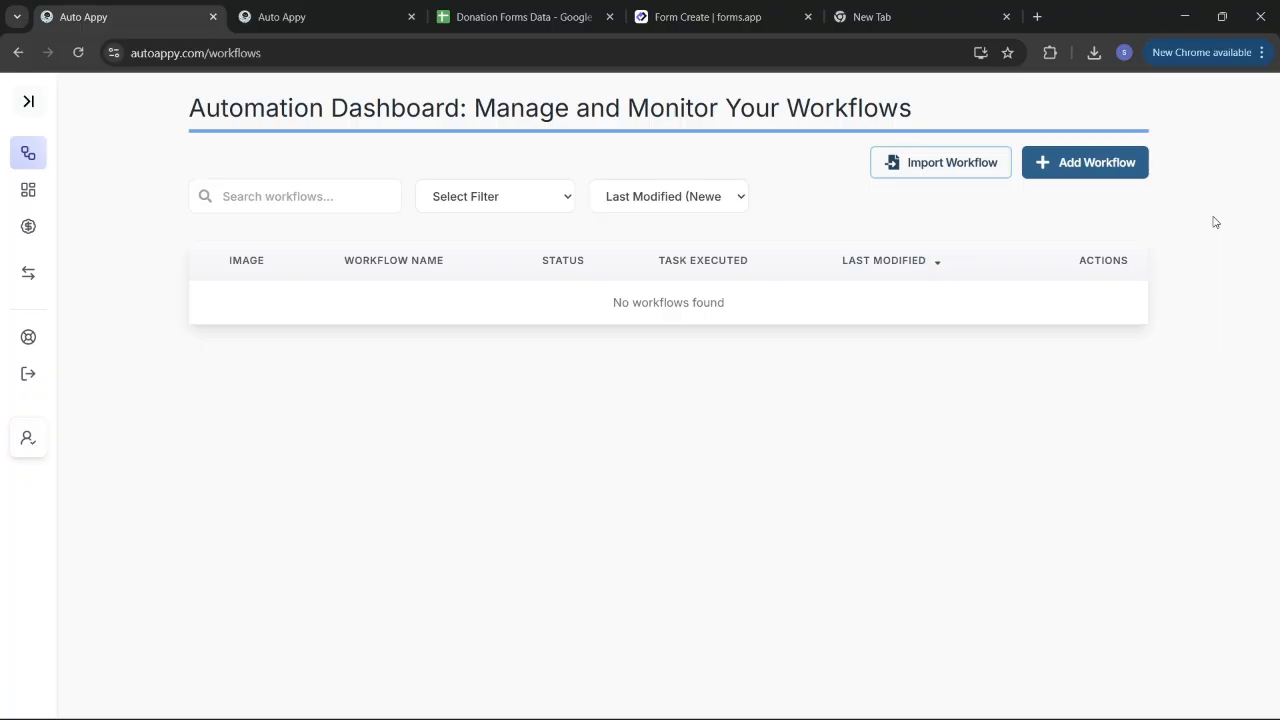
Step: Create and save a workflow named 'Track Donation Data using google Sheets Via forms.app'
left_click(1101, 163)
left_click(624, 397)
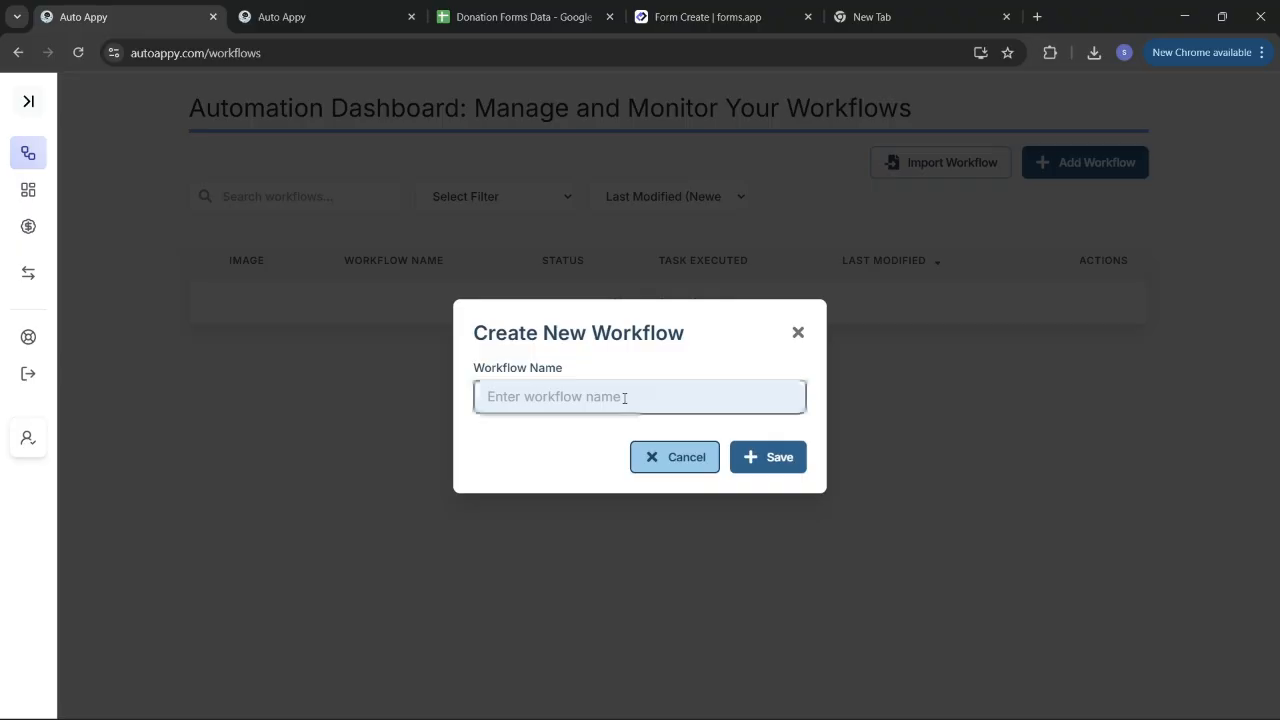
type("Tr")
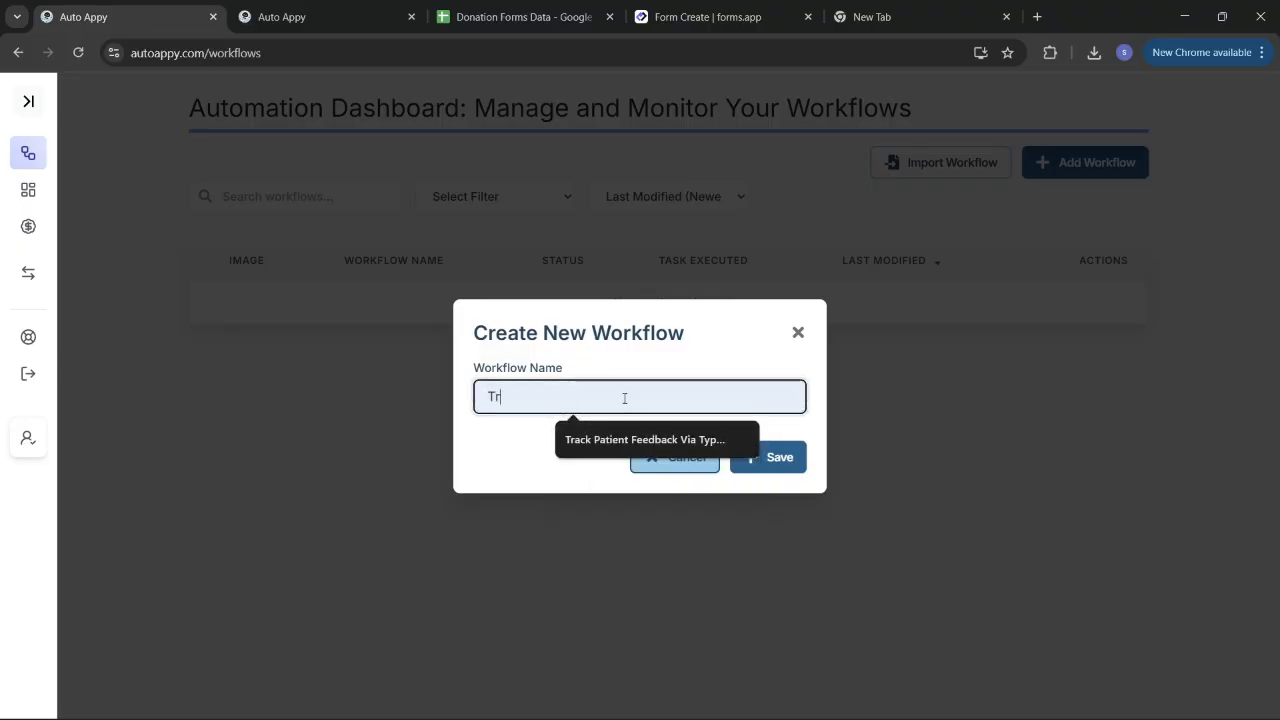
type("ack Don")
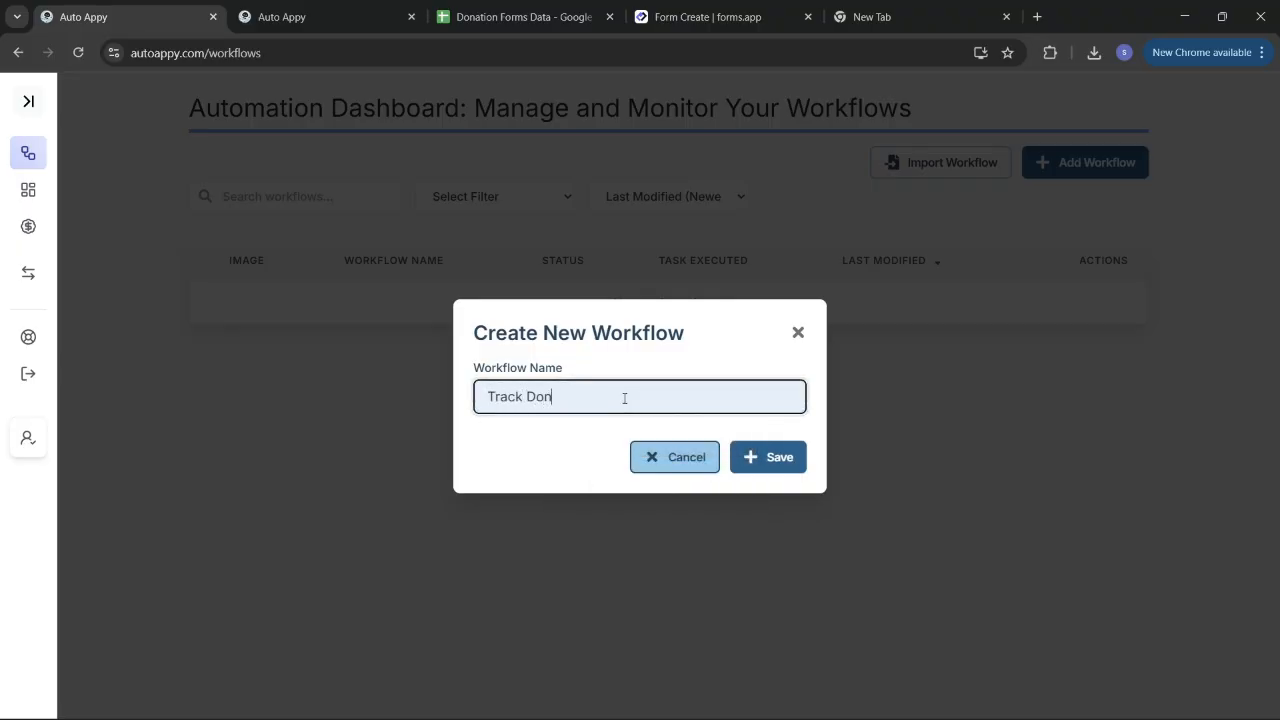
type("ation Data usi")
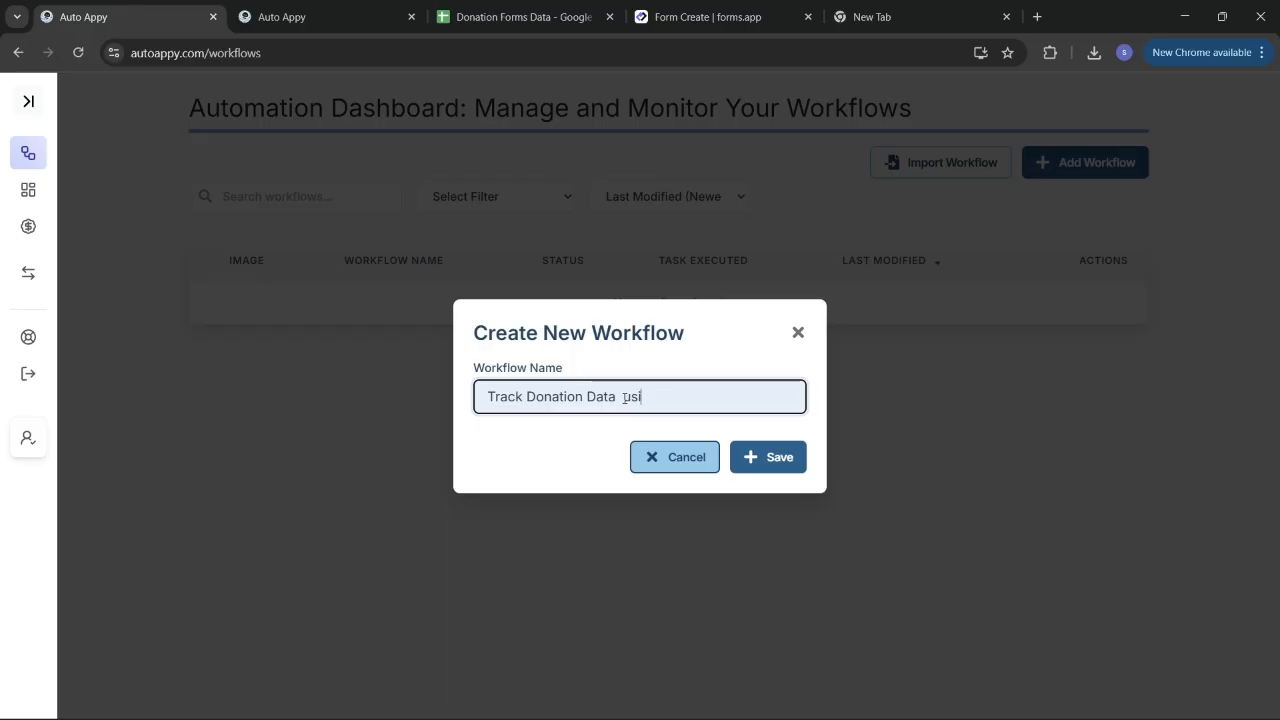
type("ng G")
key("BackSpace")
type("google Sheets Via ")
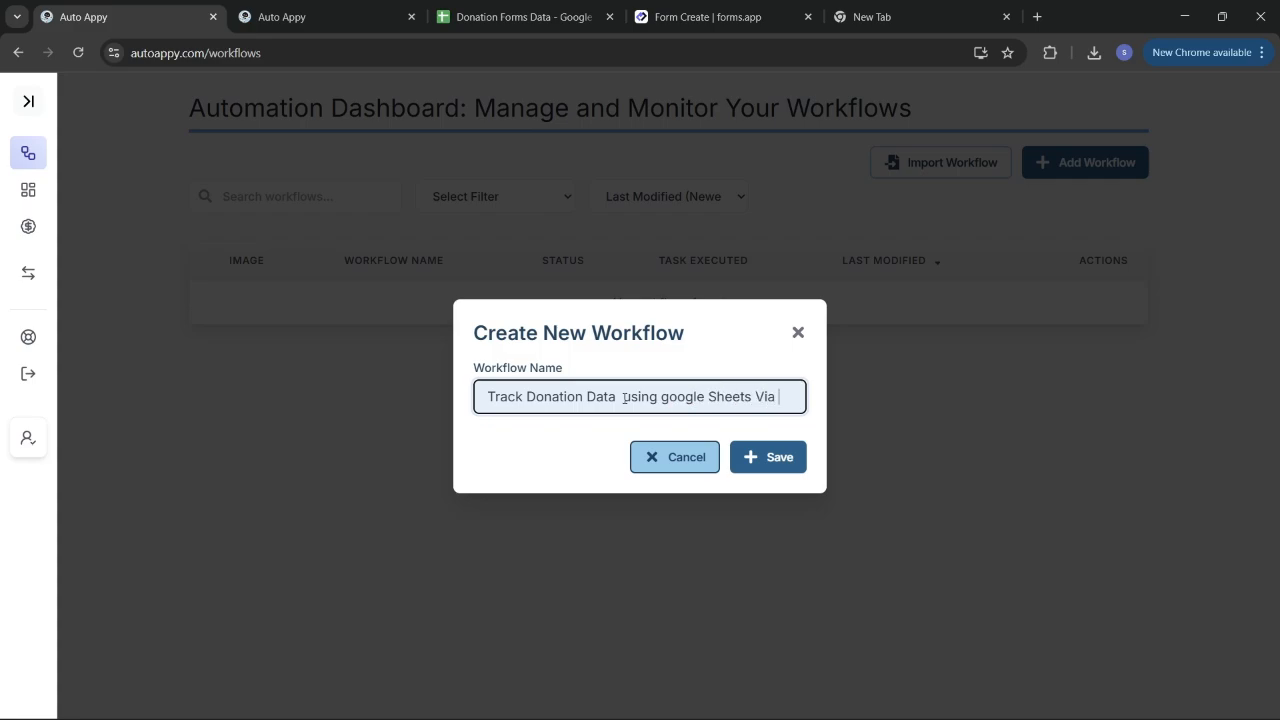
type("forms.")
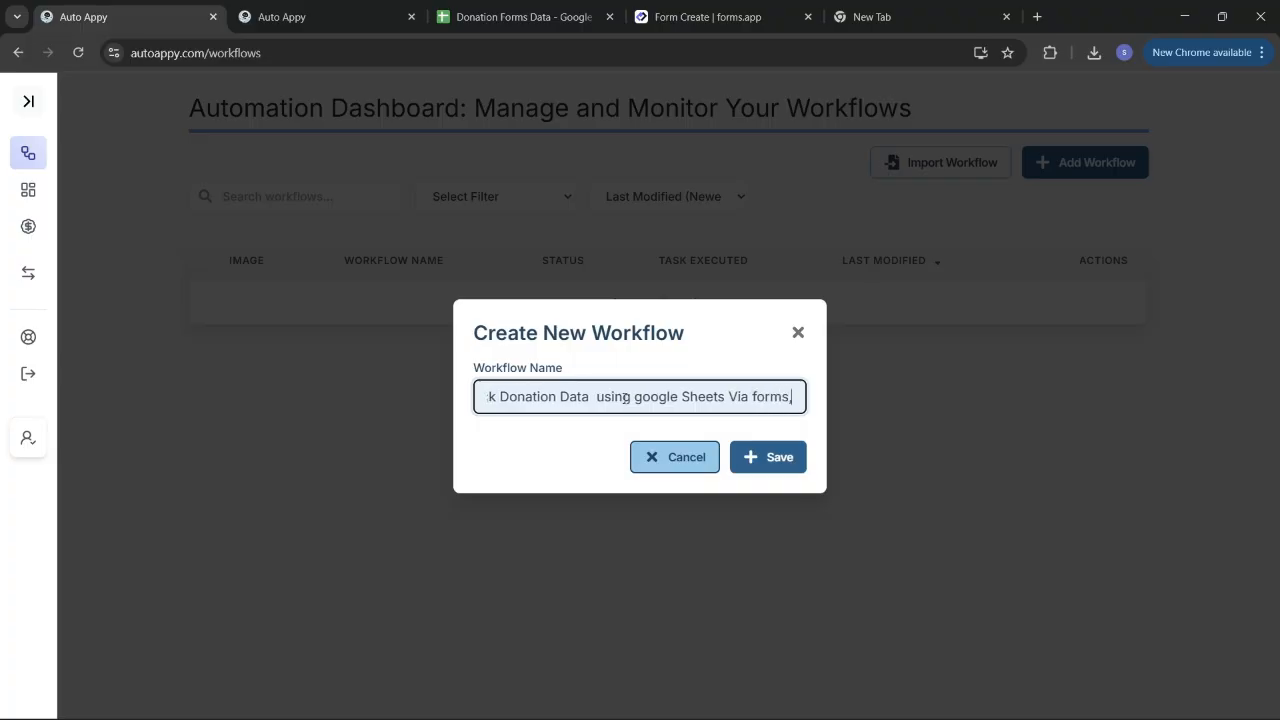
key("BackSpace")
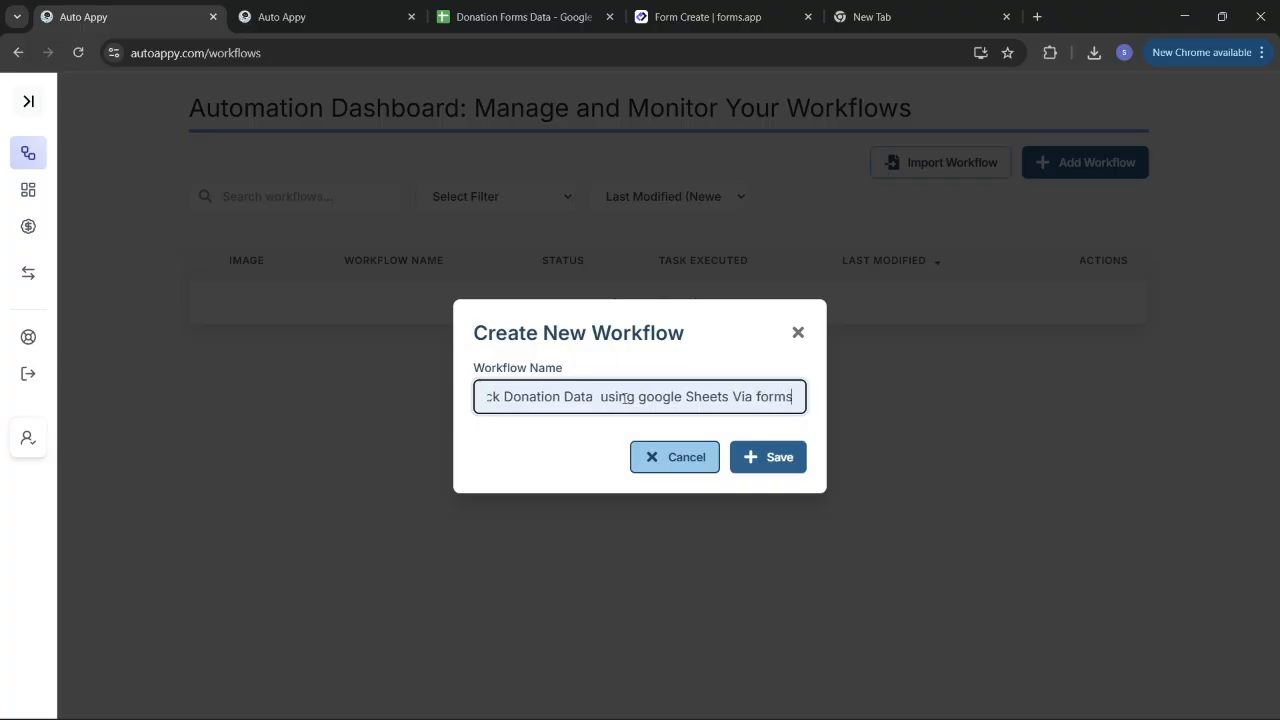
type(".app")
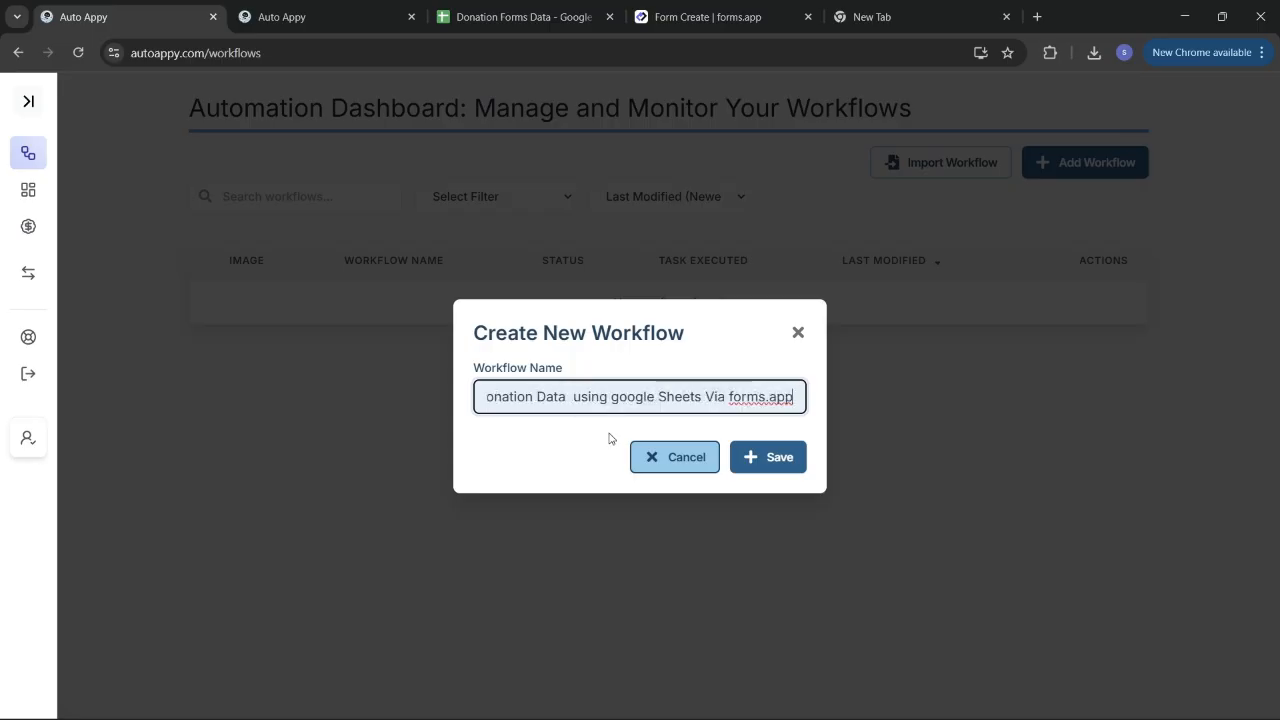
left_click(766, 458)
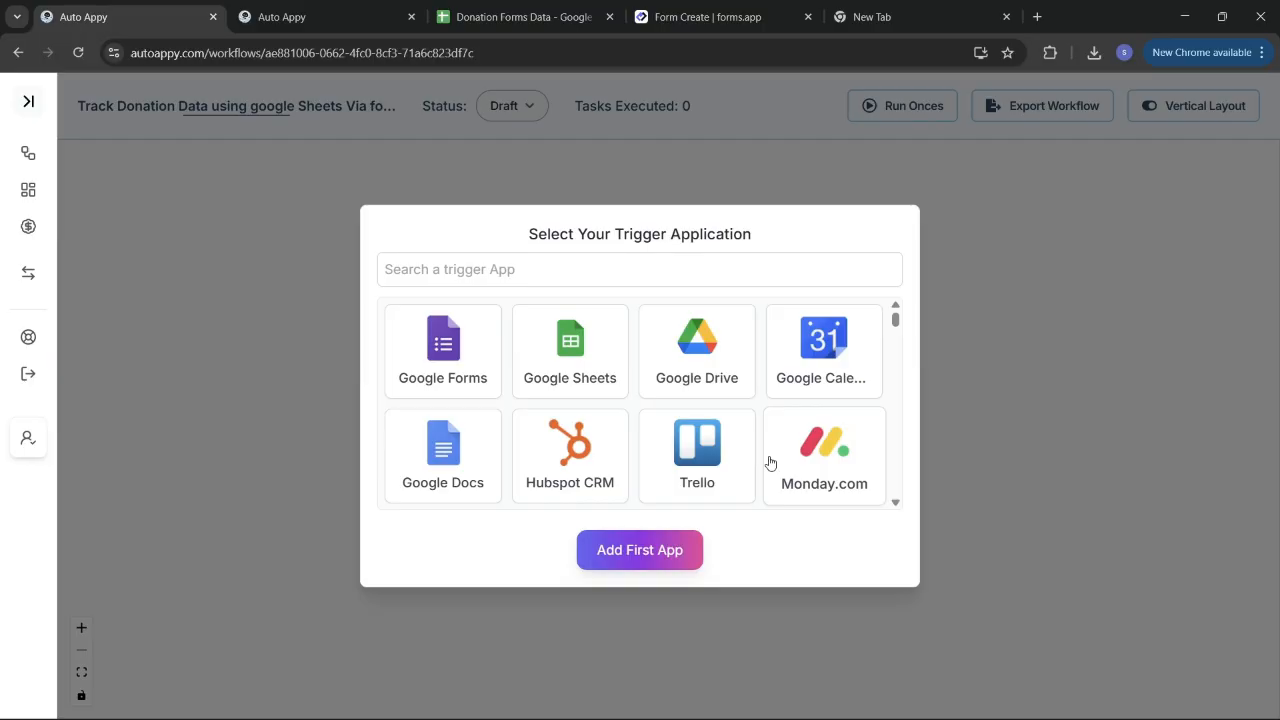
Step: Add forms.app as the workflow's first app, triggered by New Form Submission
left_click(568, 278)
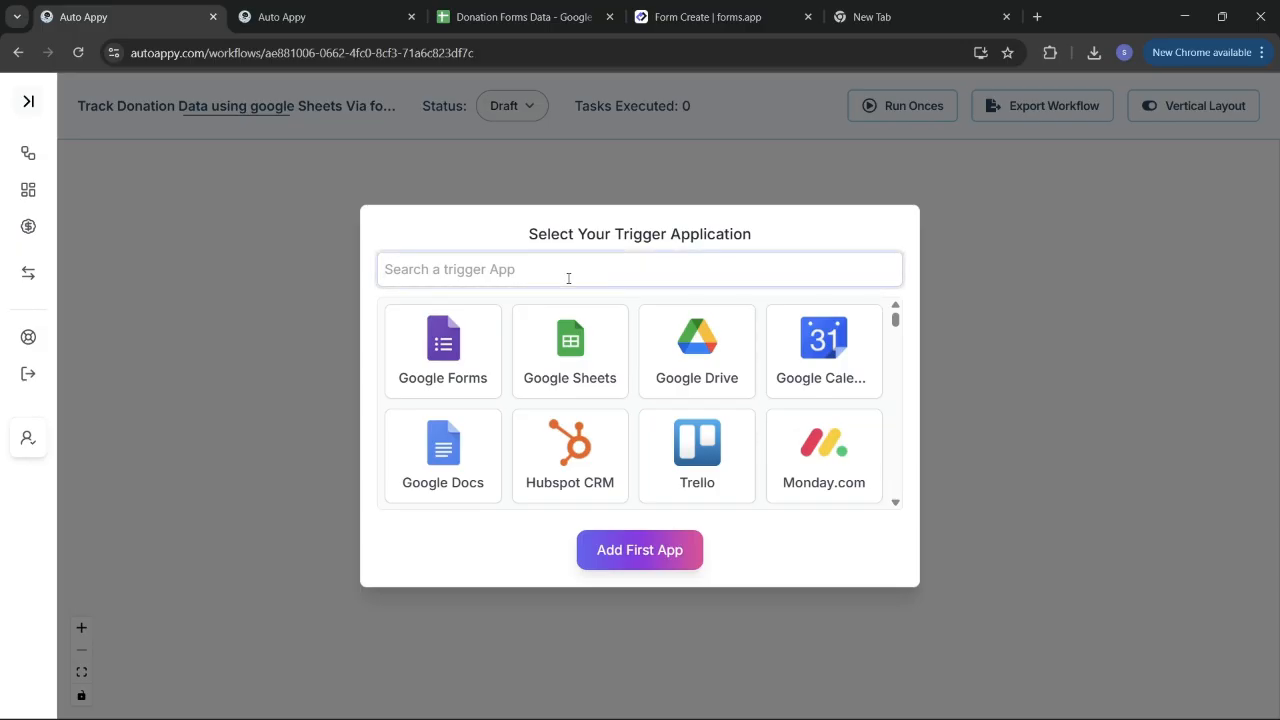
type("forms")
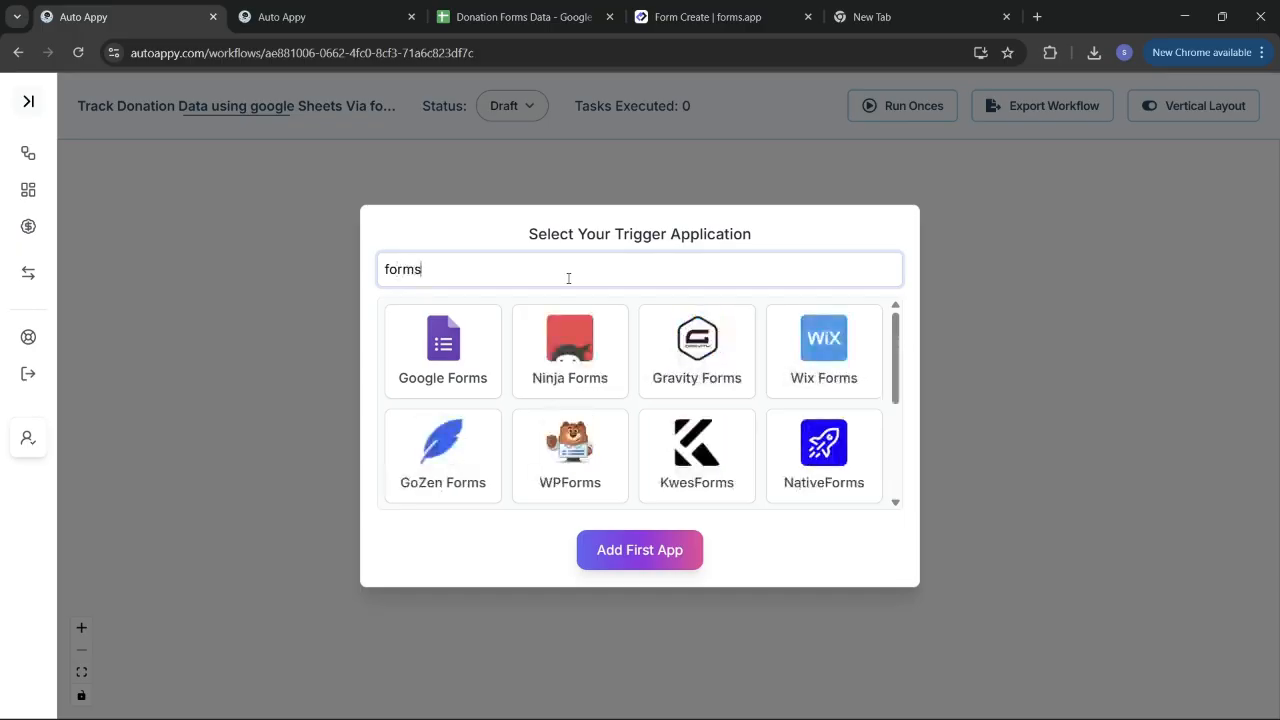
type(".")
left_click(455, 410)
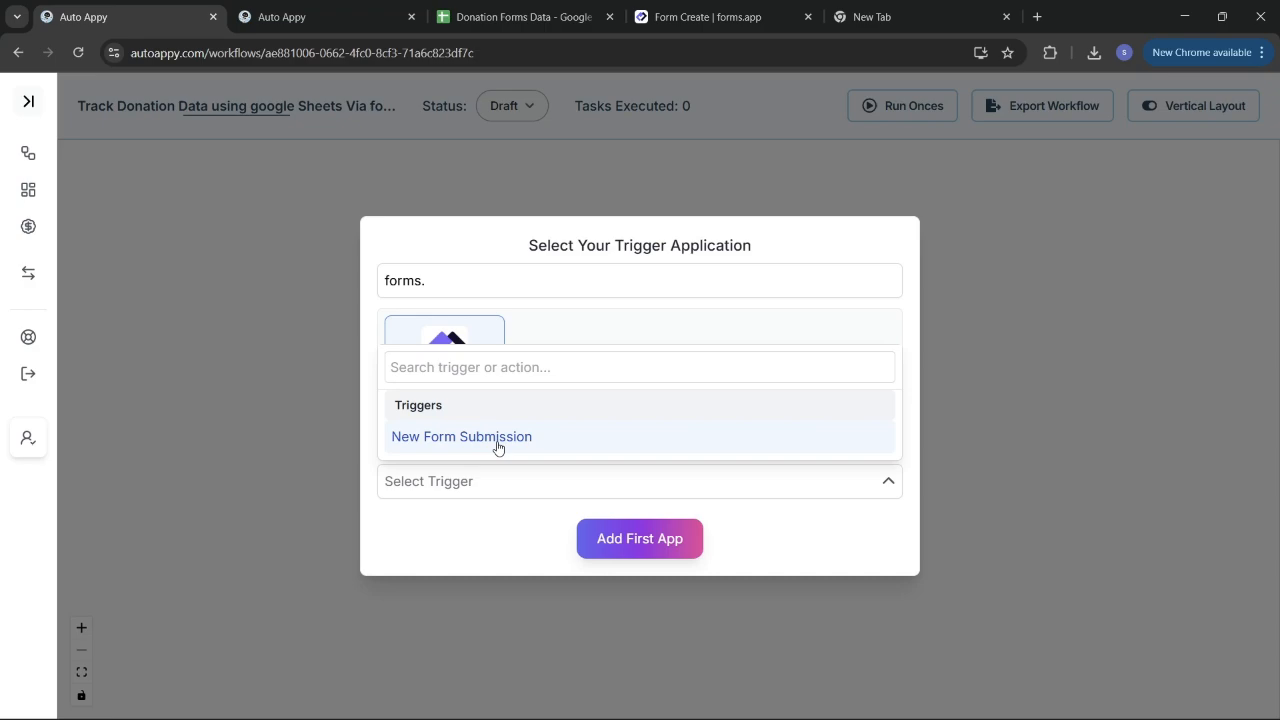
left_click(498, 440)
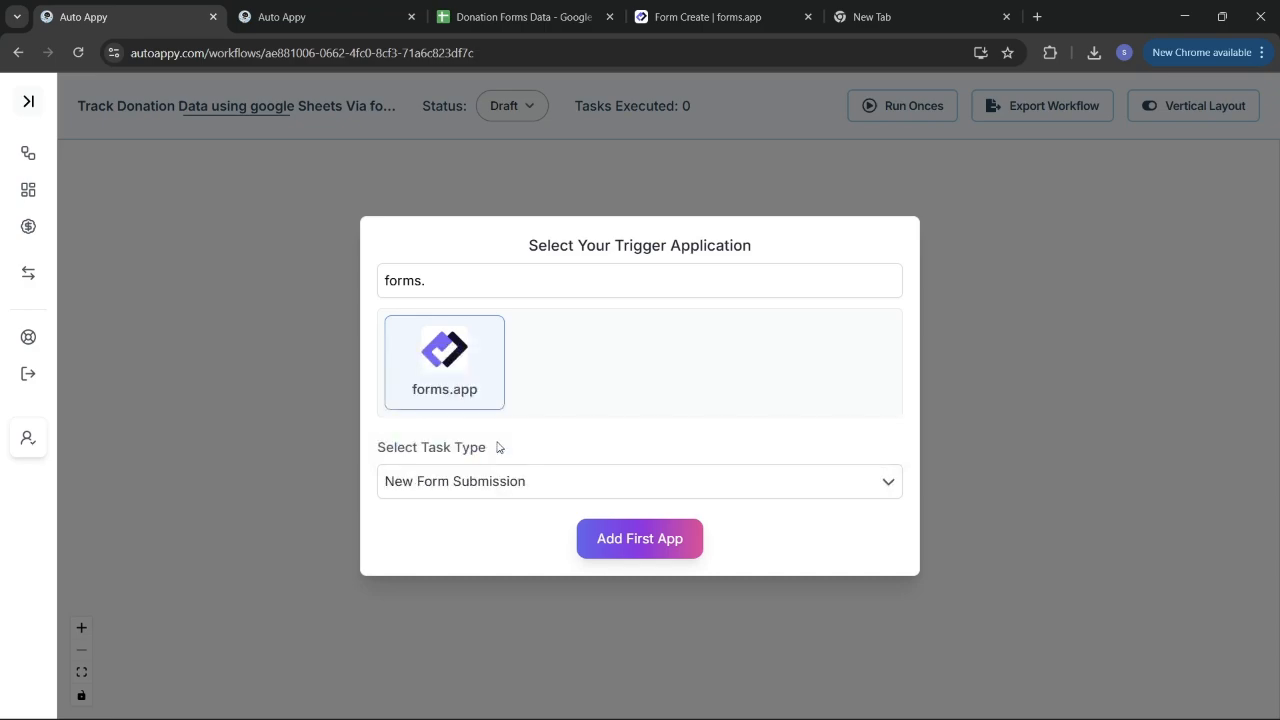
left_click(666, 547)
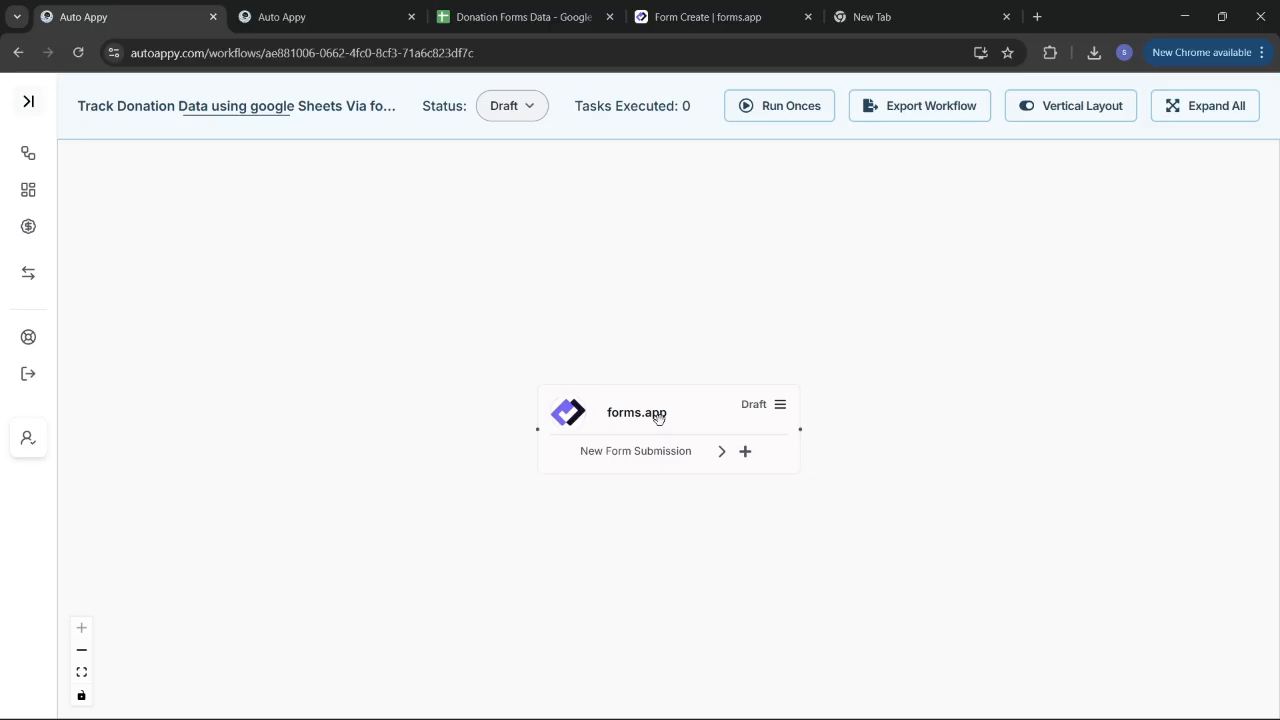
Step: Copy the forms.app trigger's webhook URL, then switch to the My New Form editor
left_click_drag(660, 418, 550, 406)
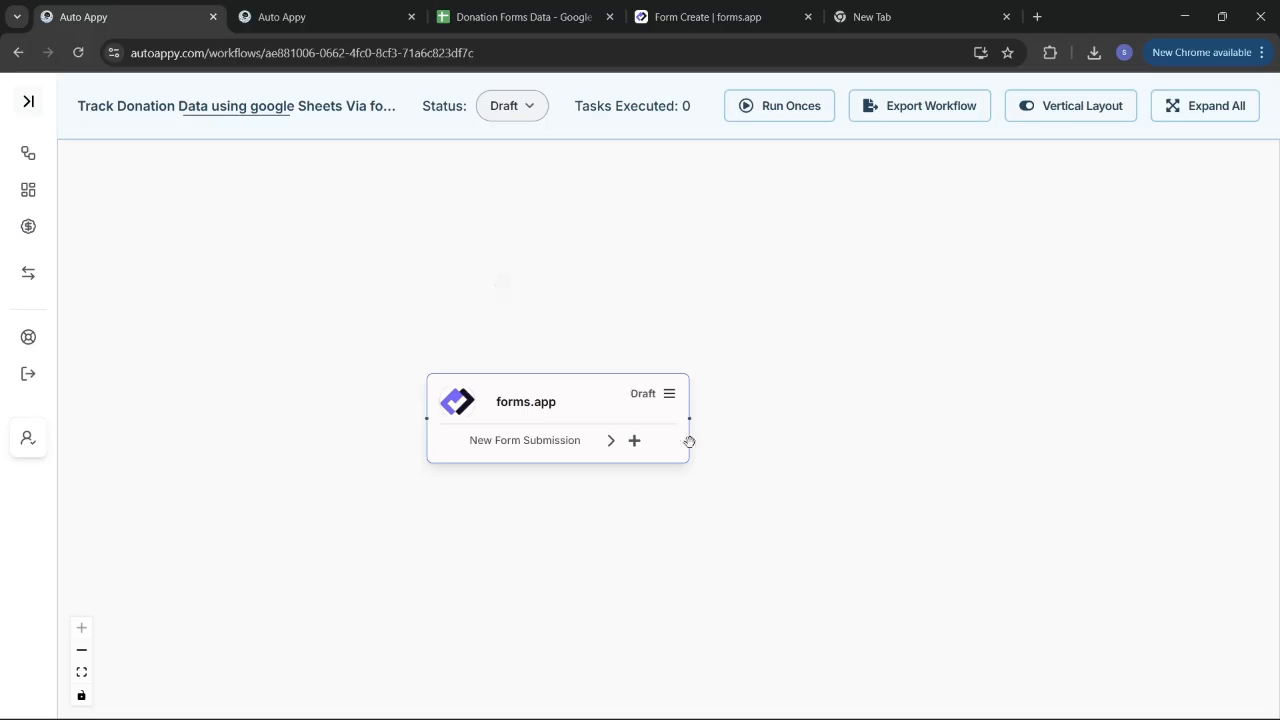
left_click(669, 400)
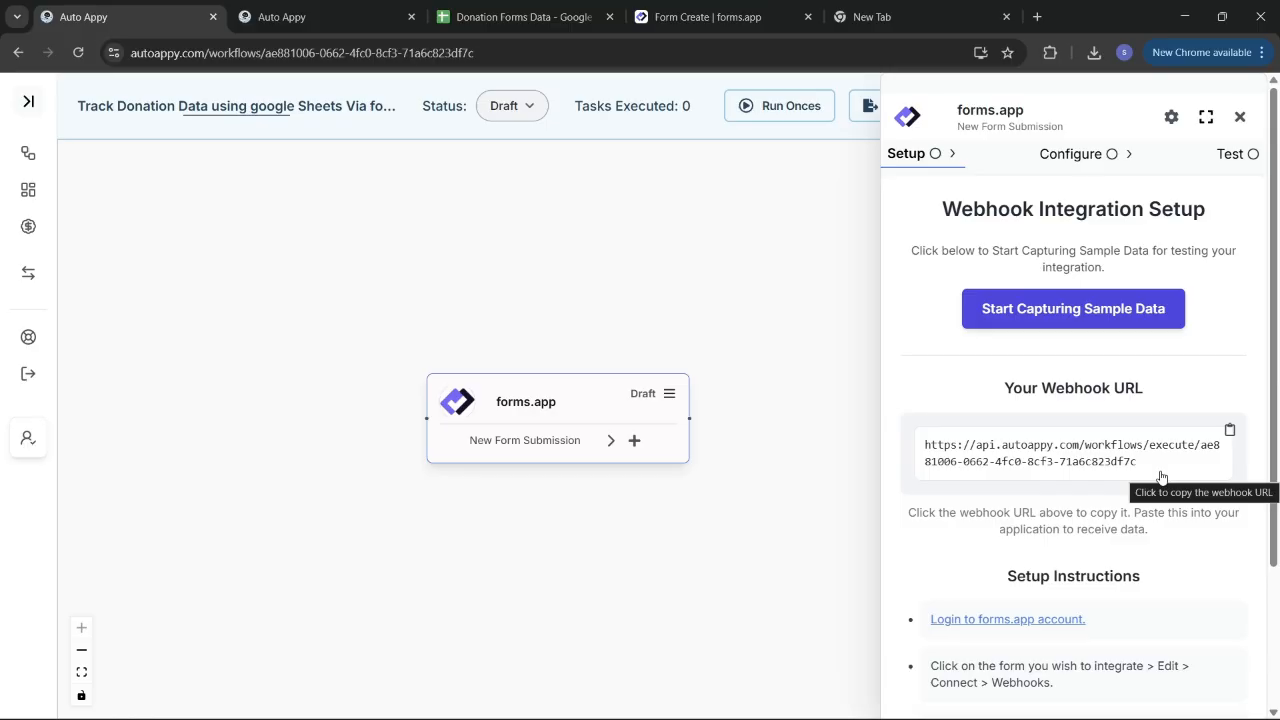
scroll(1161, 477, "down", 2)
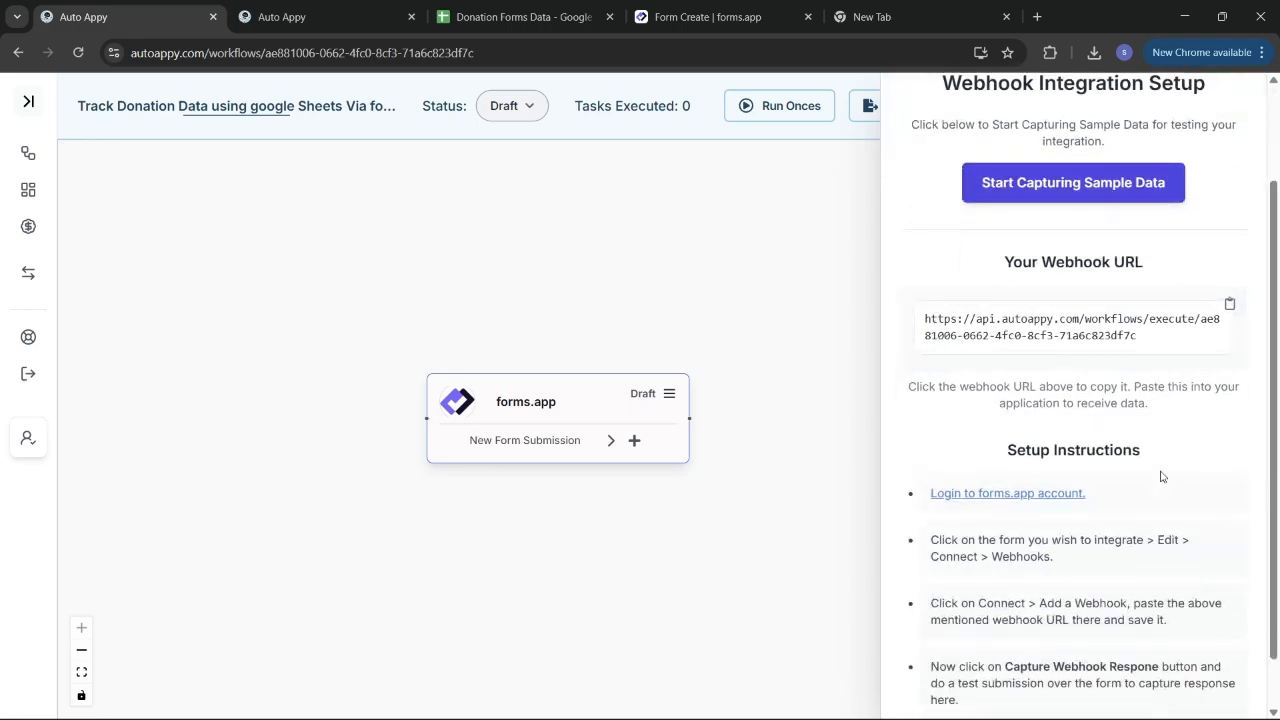
left_click(1229, 312)
scroll(1150, 532, "down", 2)
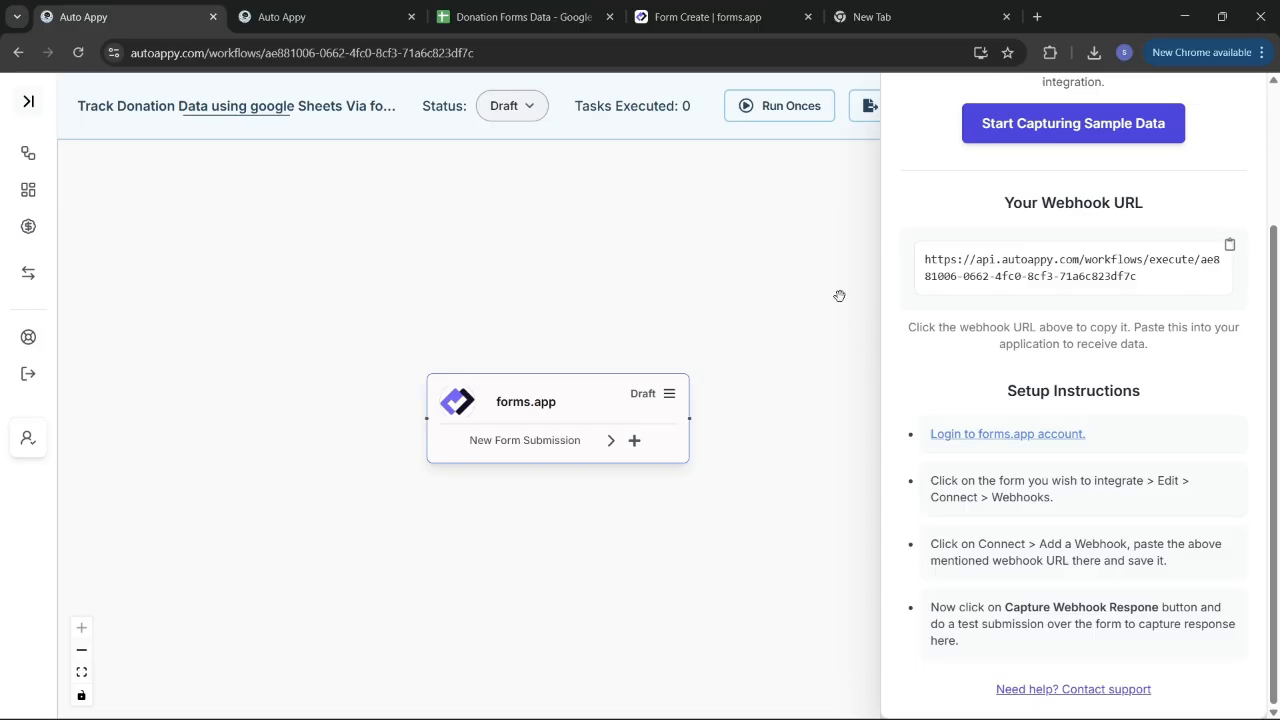
left_click(679, 16)
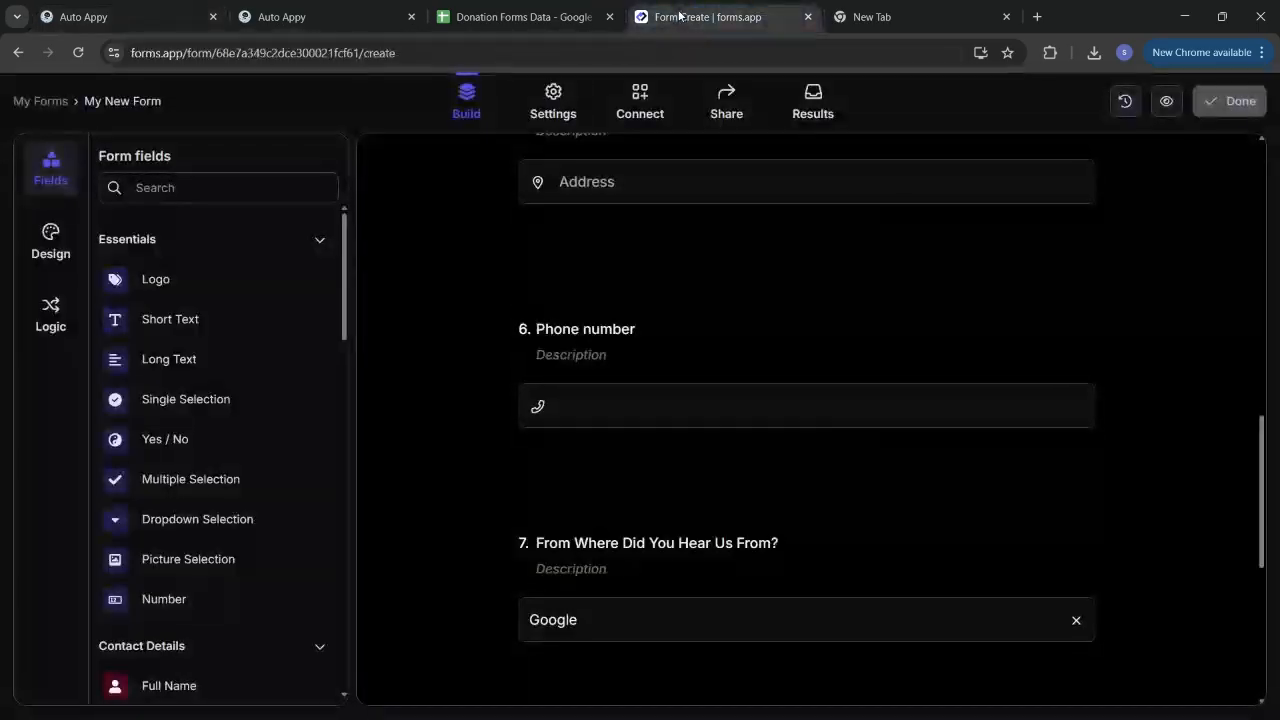
Step: Look over My New Form's questions, then go to its Connect integrations page
scroll(644, 297, "up", 10)
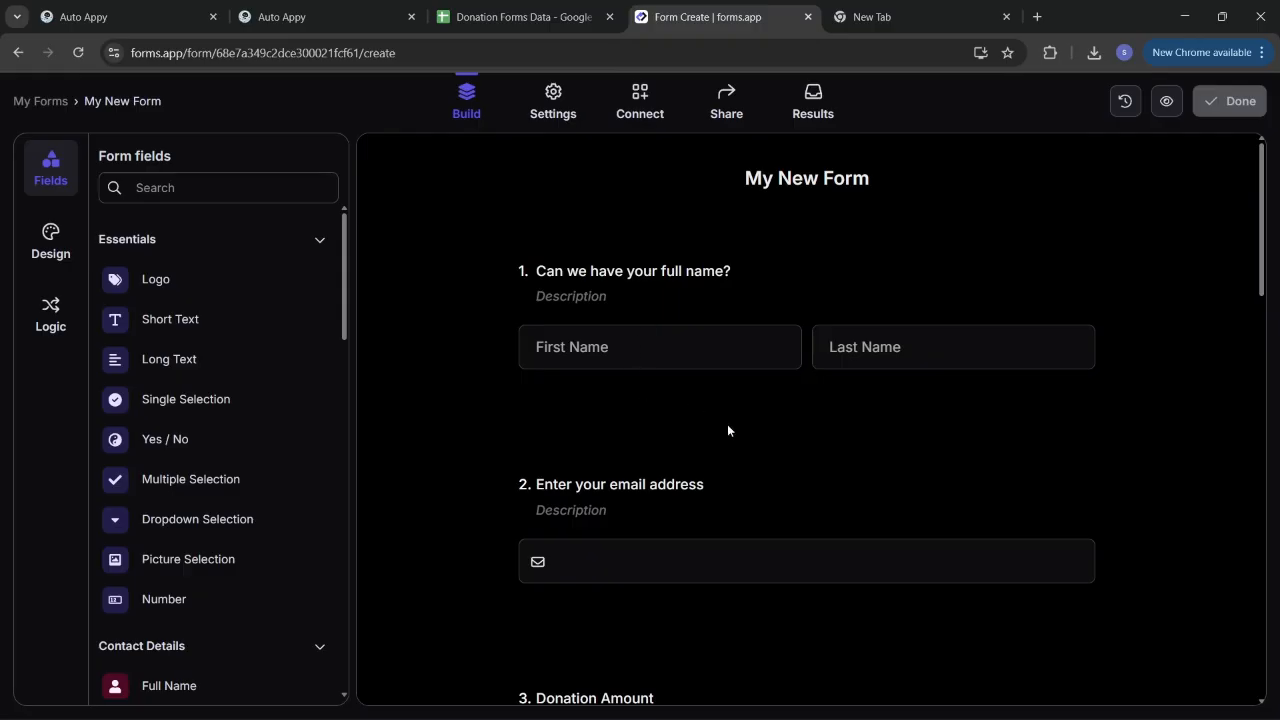
scroll(727, 430, "down", 3)
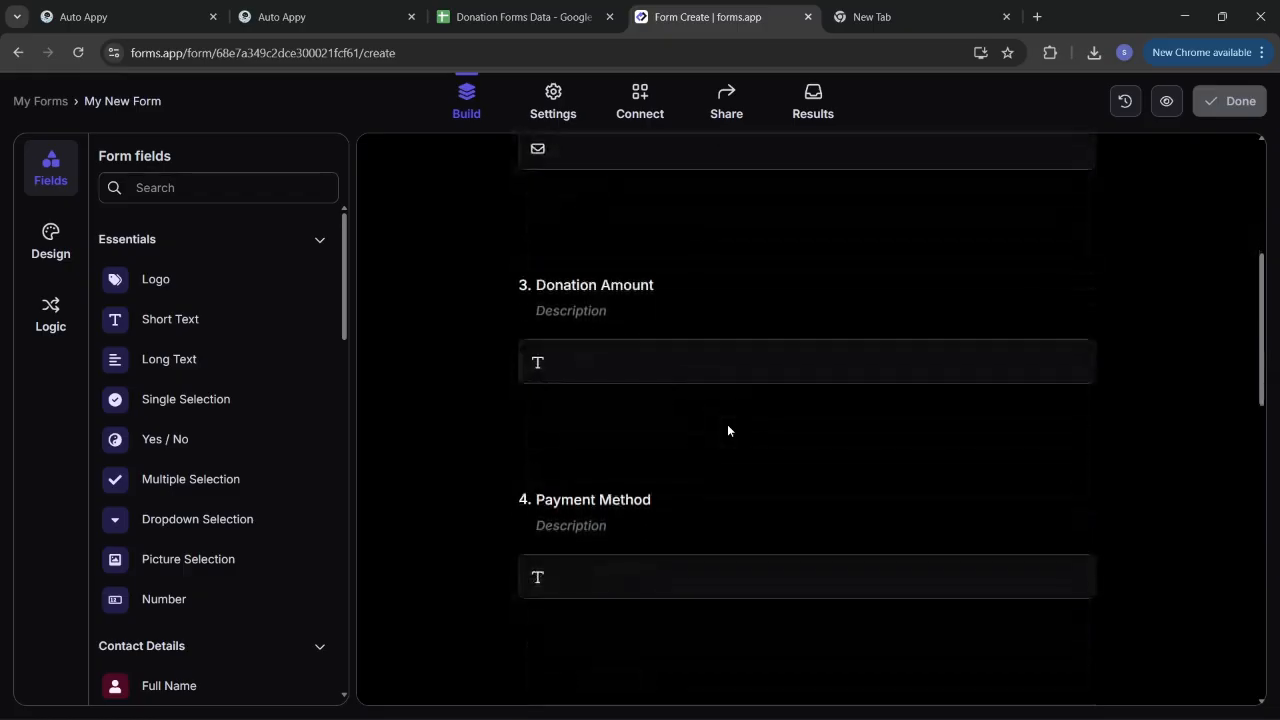
scroll(727, 430, "down", 1)
scroll(727, 430, "down", 1)
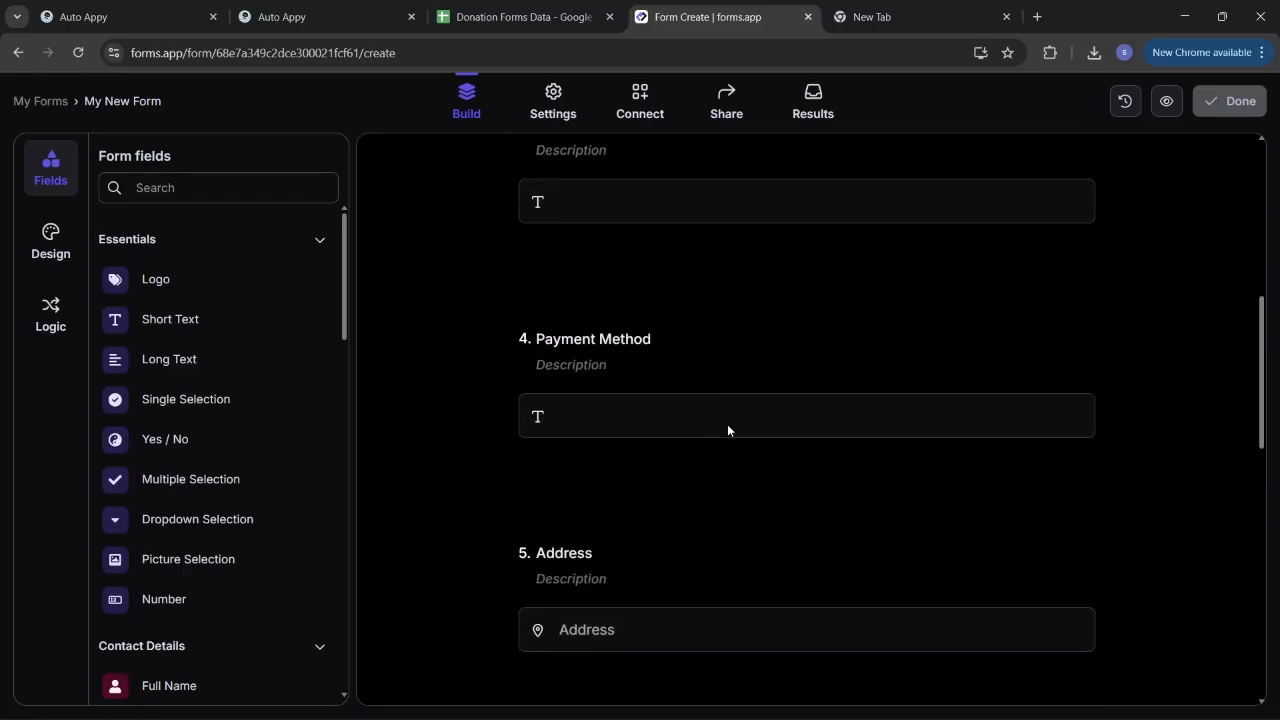
scroll(727, 430, "down", 2)
scroll(727, 430, "down", 3)
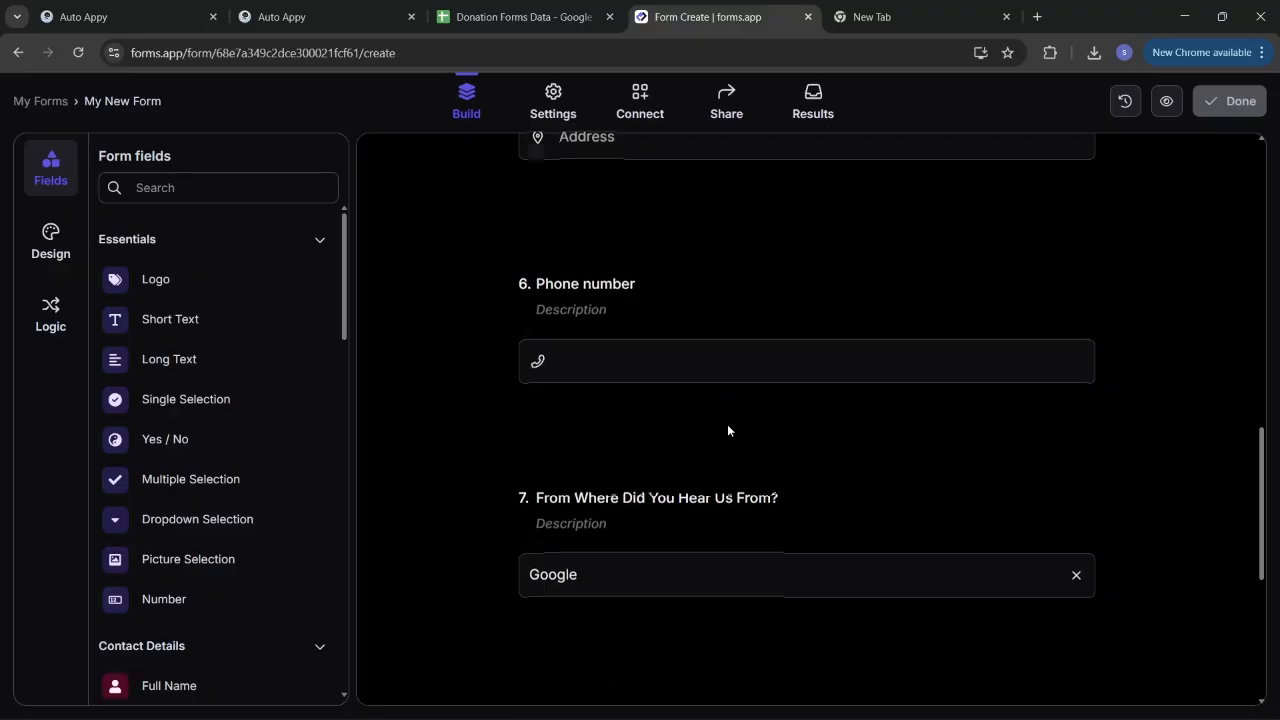
scroll(727, 430, "down", 1)
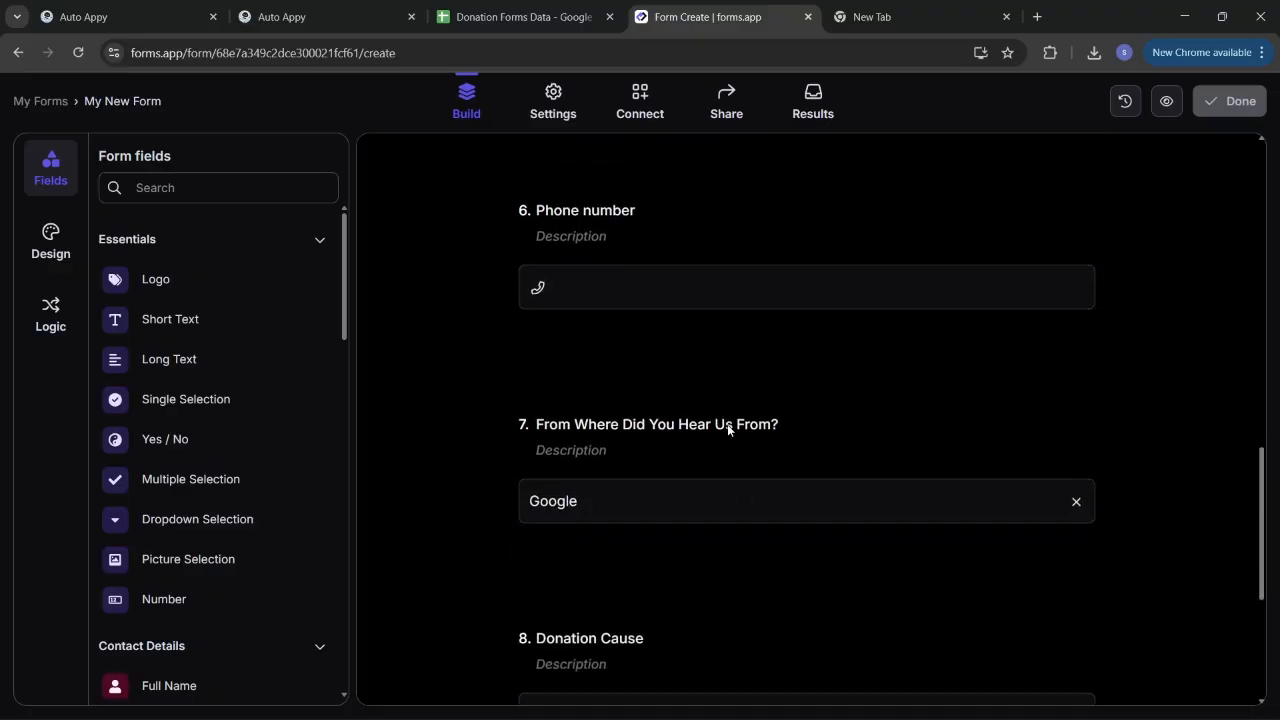
scroll(728, 430, "down", 3)
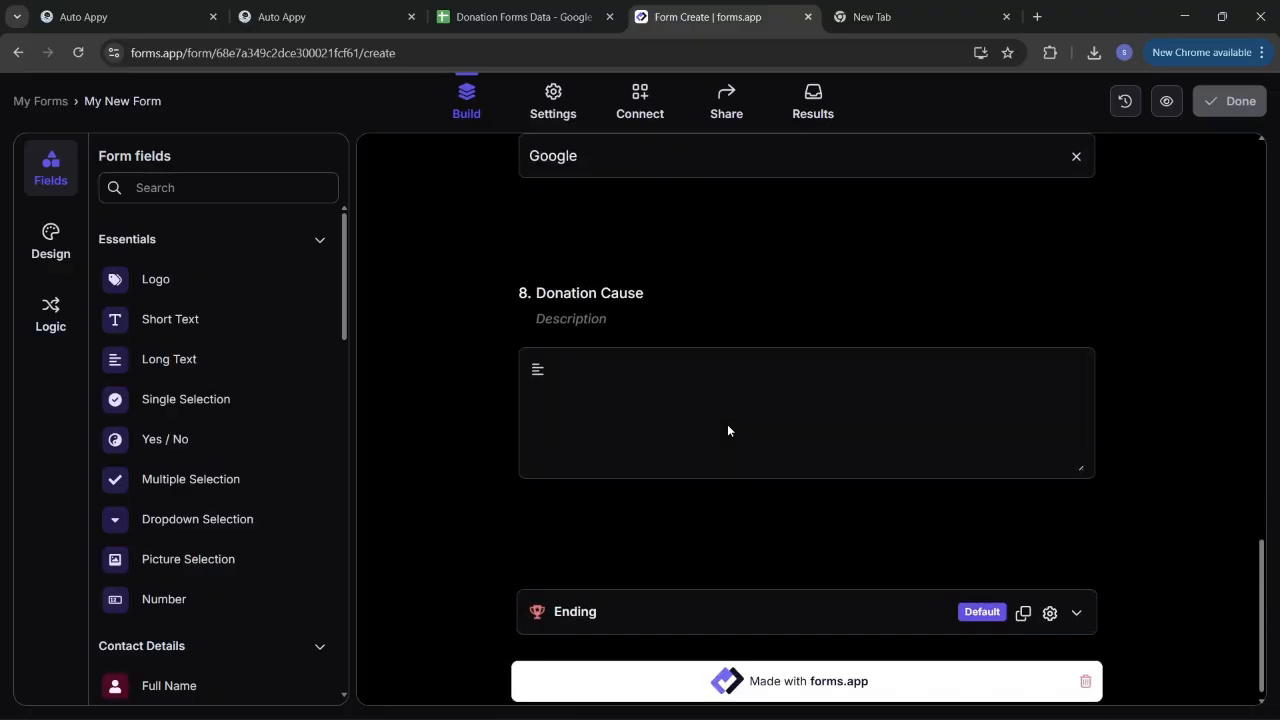
scroll(728, 430, "up", 12)
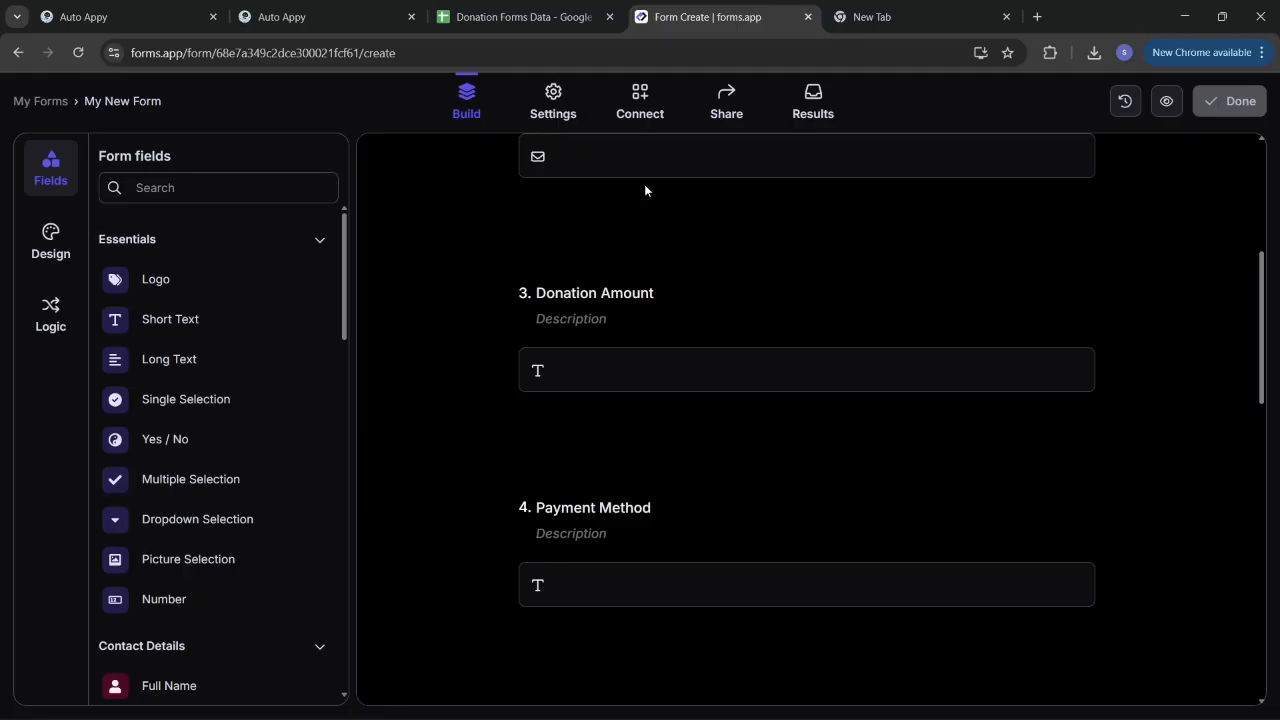
left_click(638, 113)
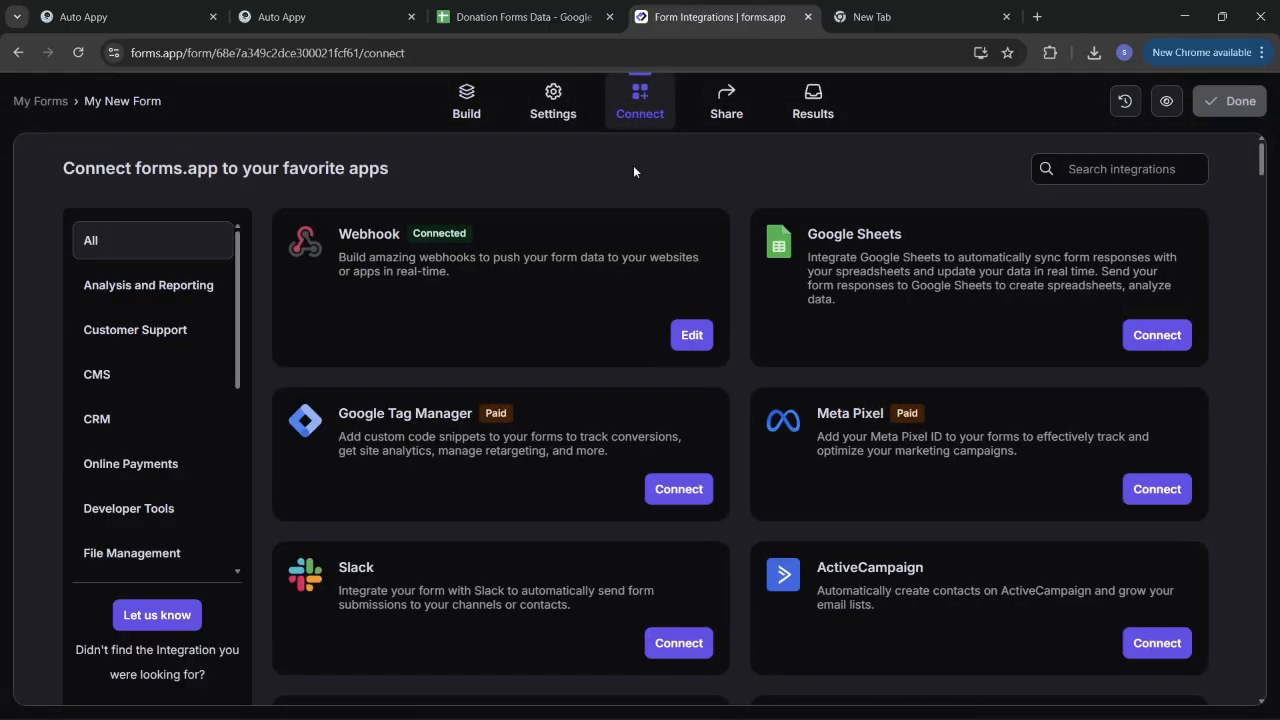
Step: Delete the form's existing webhook
left_click(704, 337)
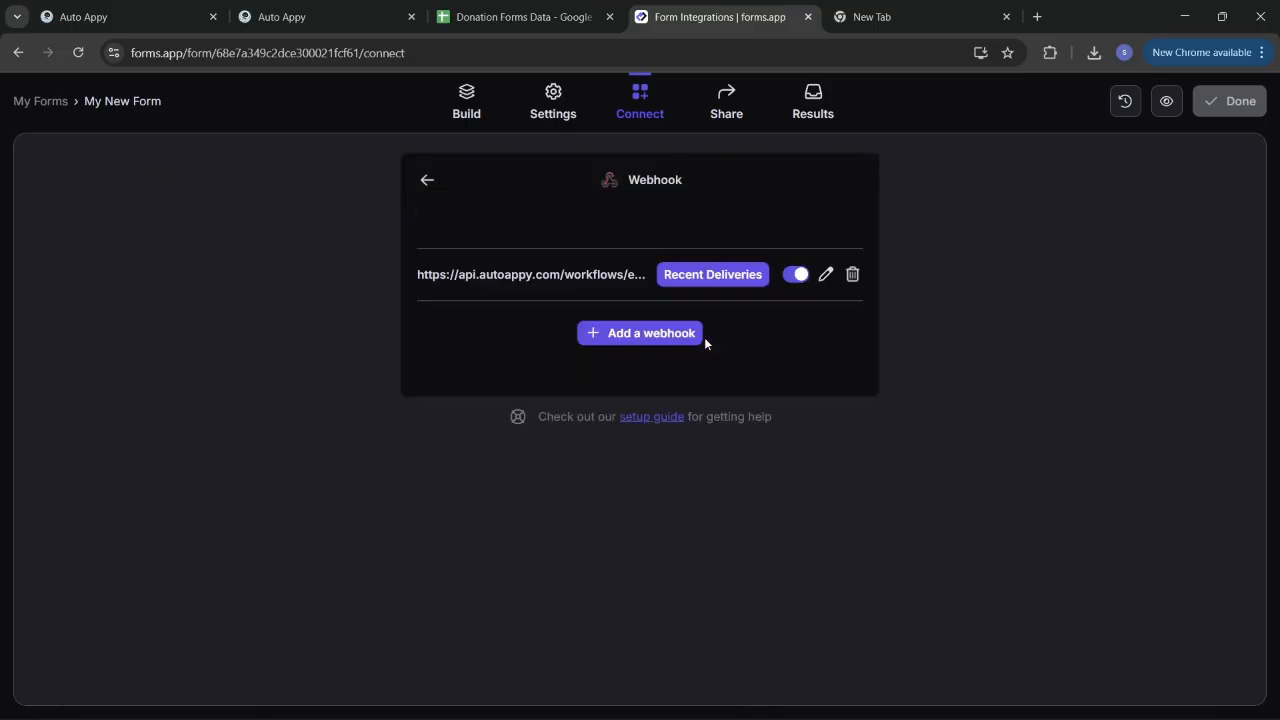
left_click(852, 276)
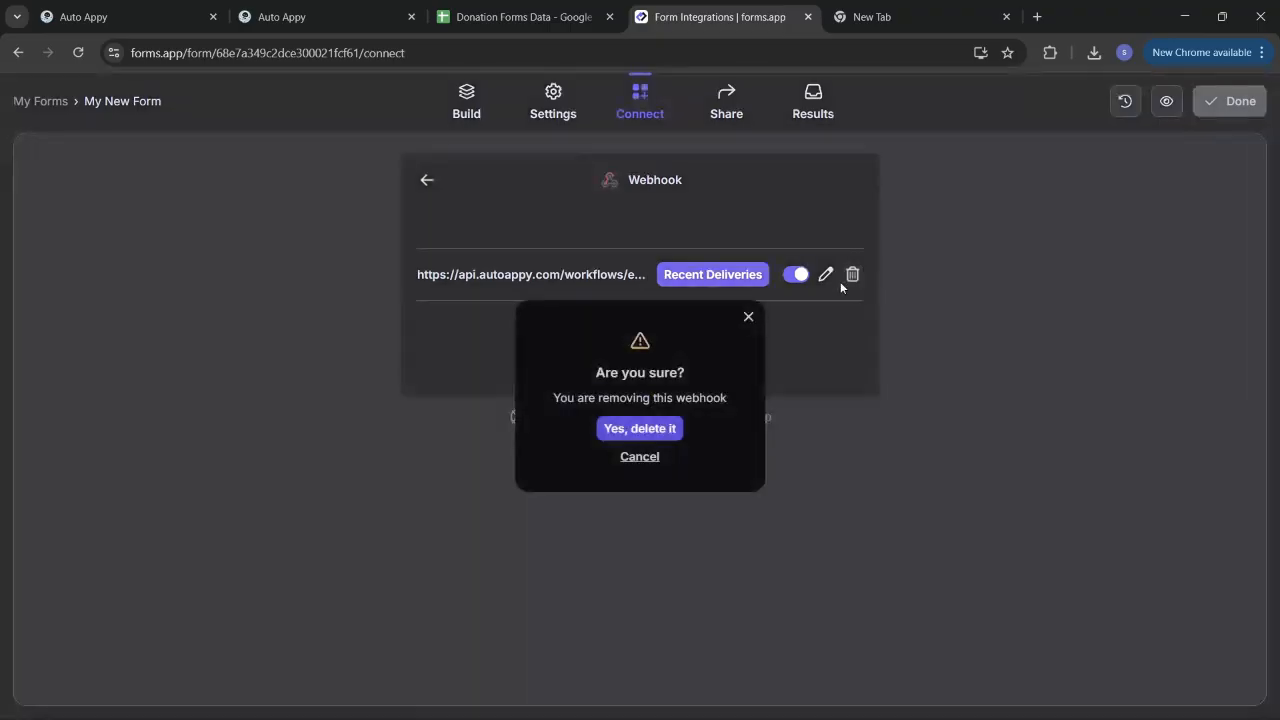
left_click(643, 431)
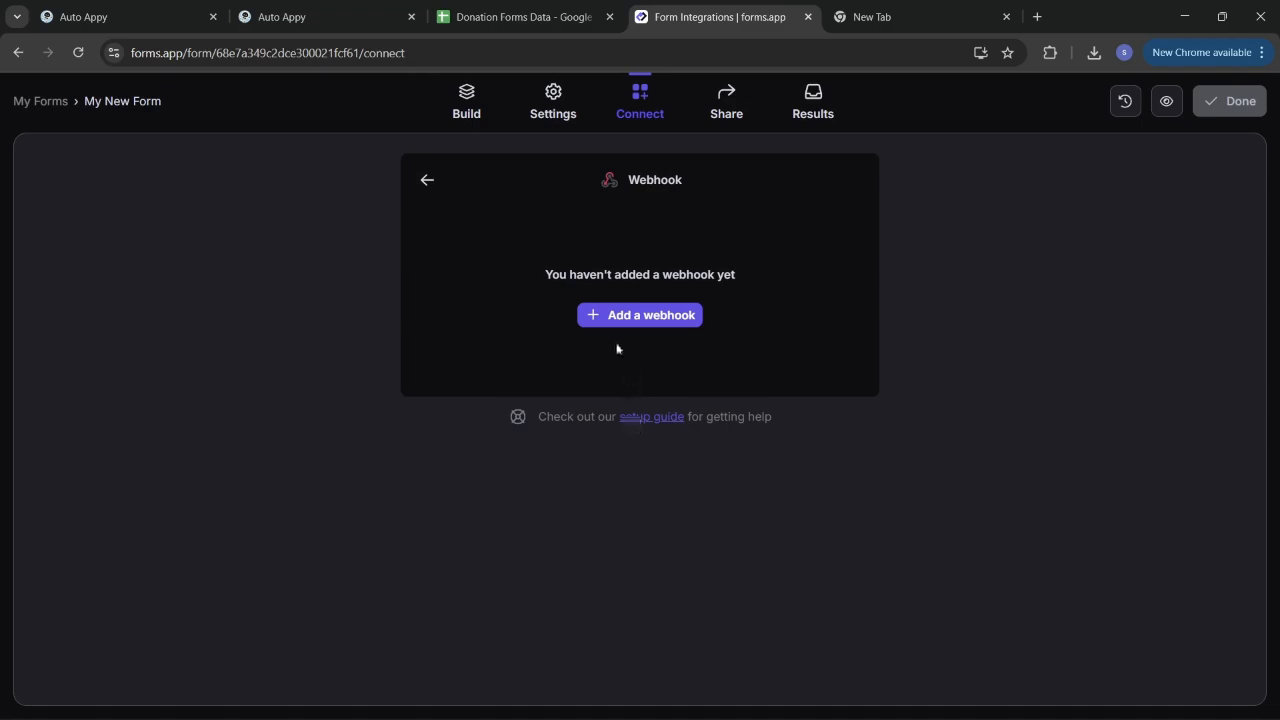
Step: Add a new webhook using the copied Auto Appy workflow URL and save it
left_click(639, 316)
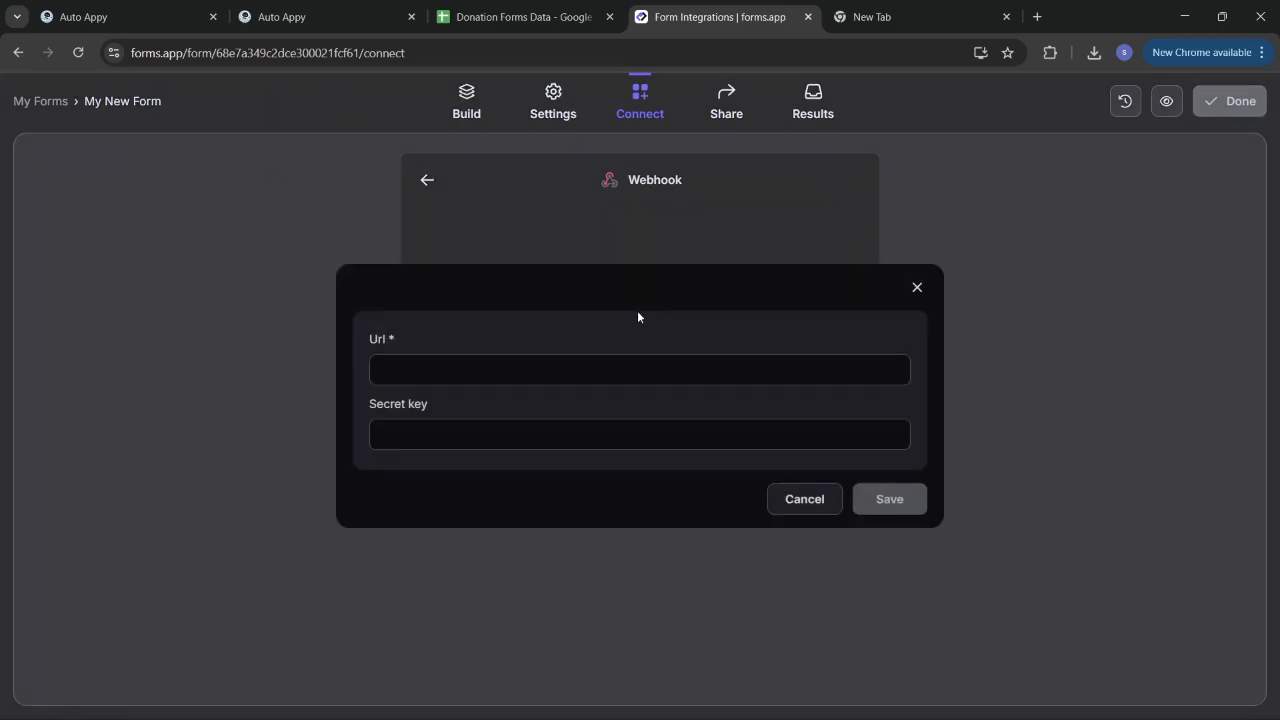
left_click(574, 370)
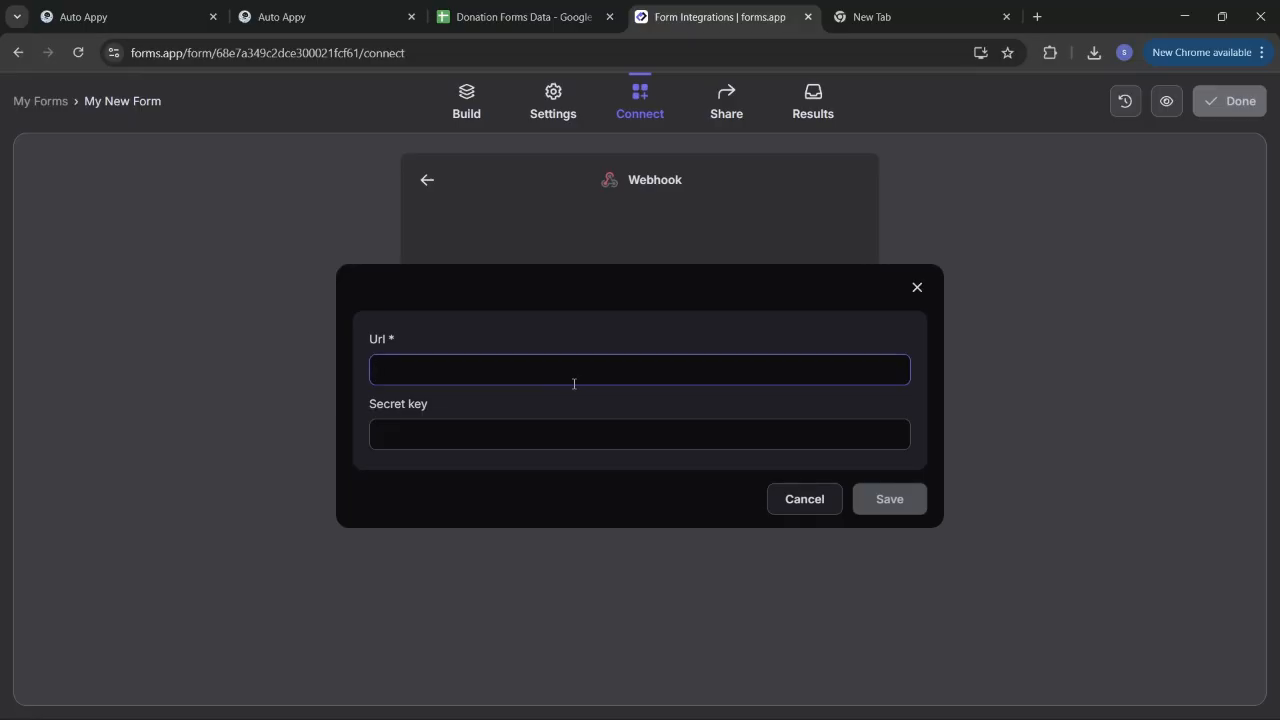
key("ctrl+v")
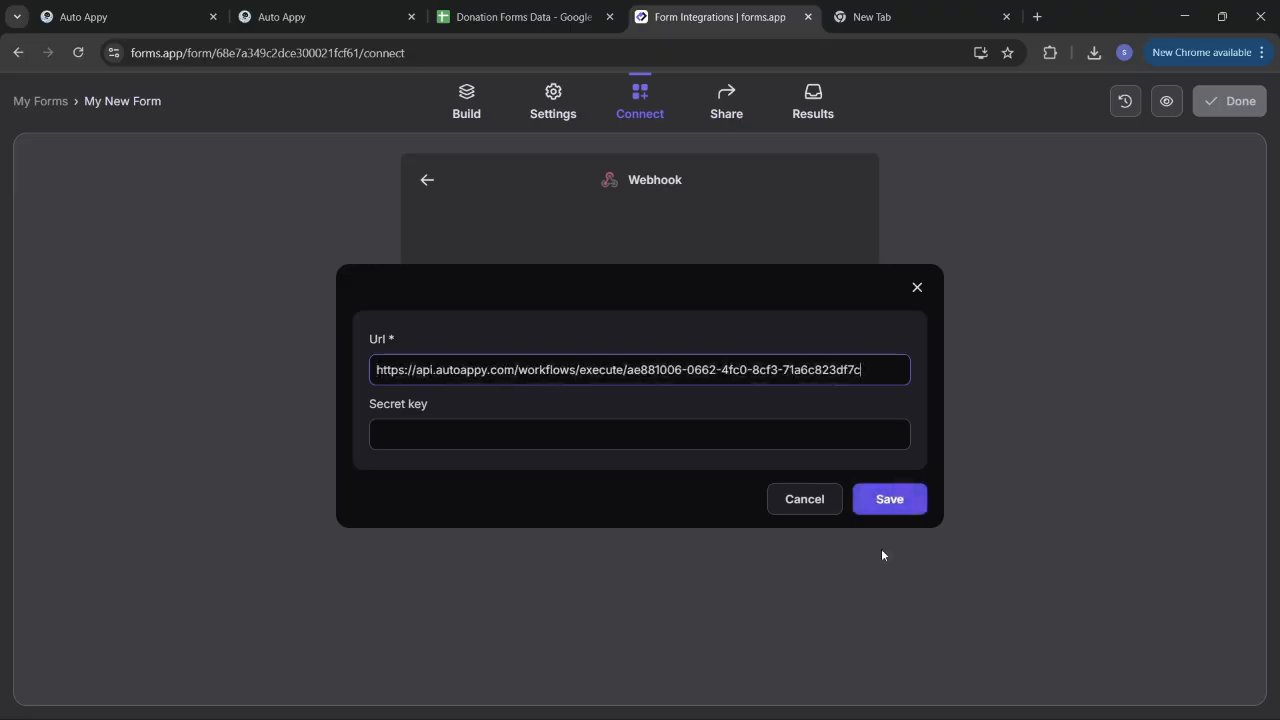
left_click(890, 507)
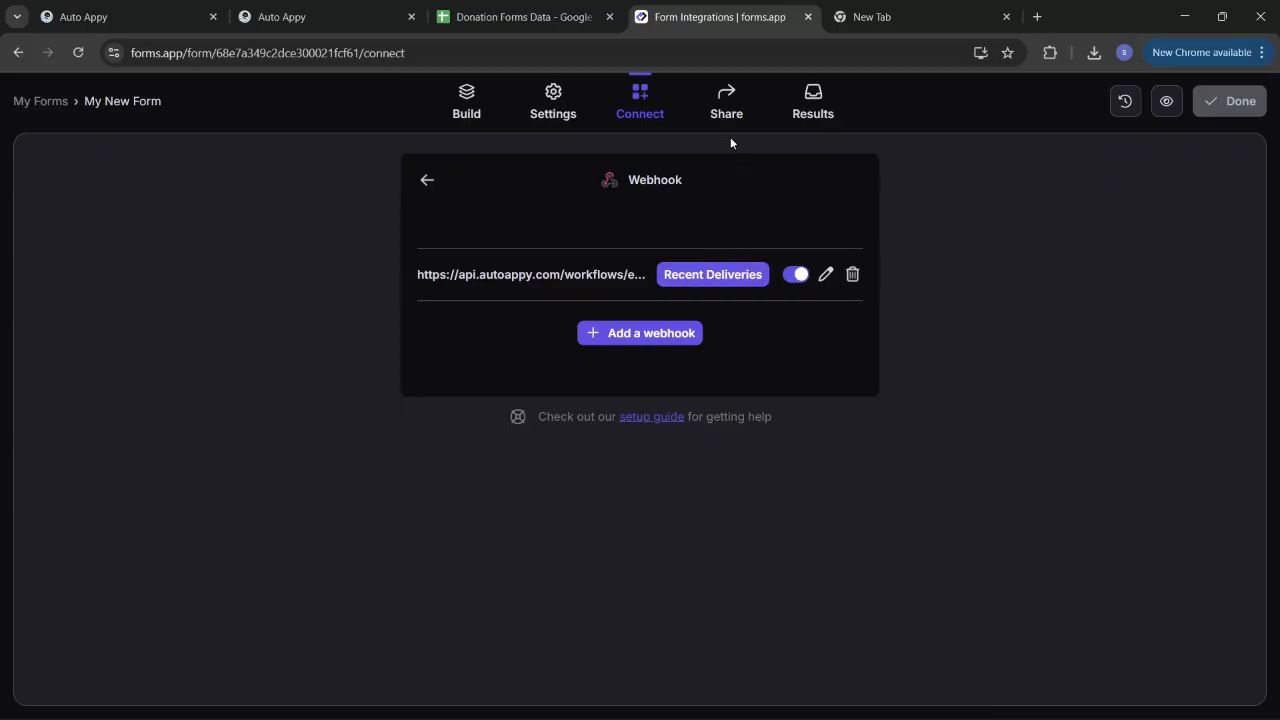
Step: Open My New Form's public share link in a new tab, then return to Auto Appy
left_click(727, 111)
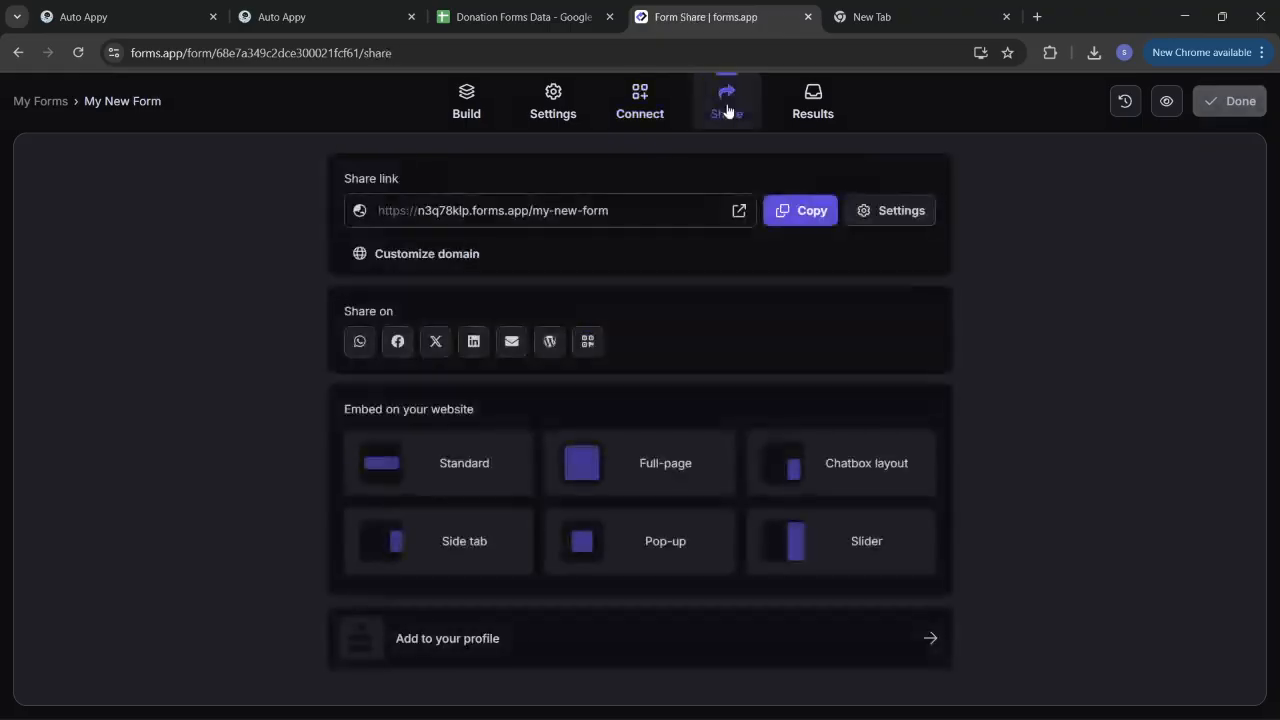
left_click(786, 216)
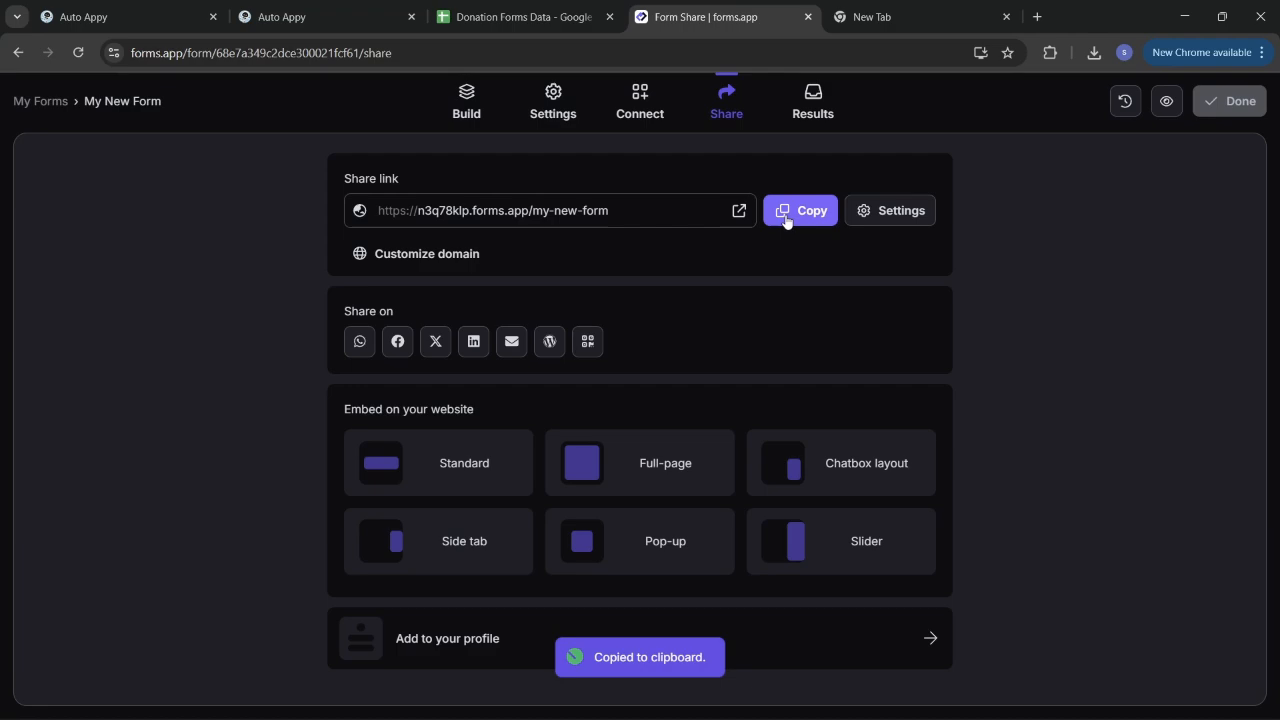
left_click(876, 22)
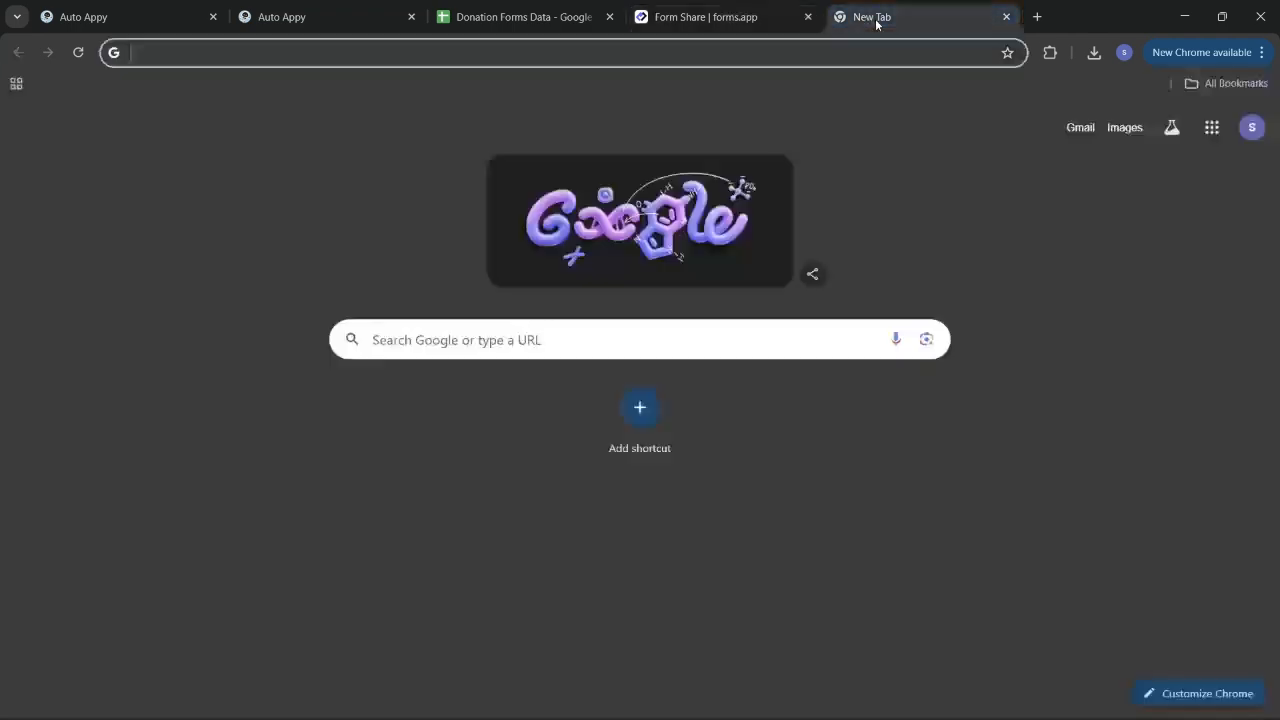
left_click(828, 54)
key("ctrl+v")
key("Return")
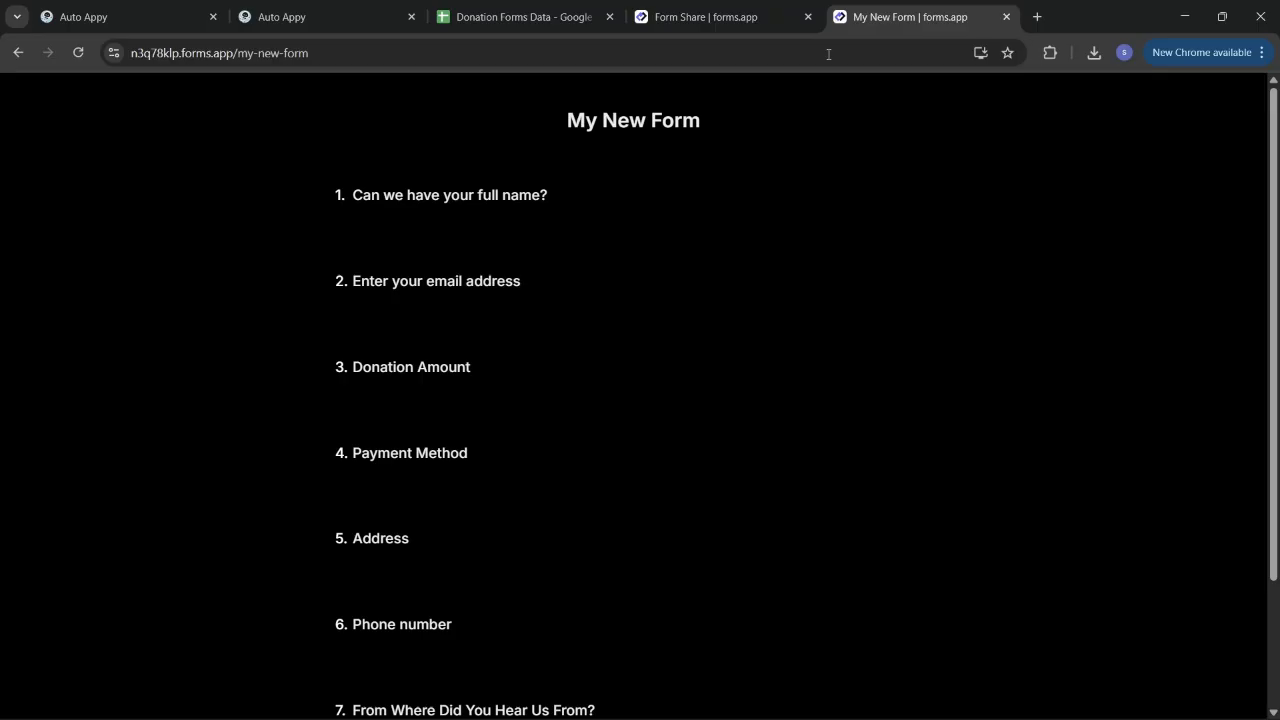
scroll(627, 550, "down", 7)
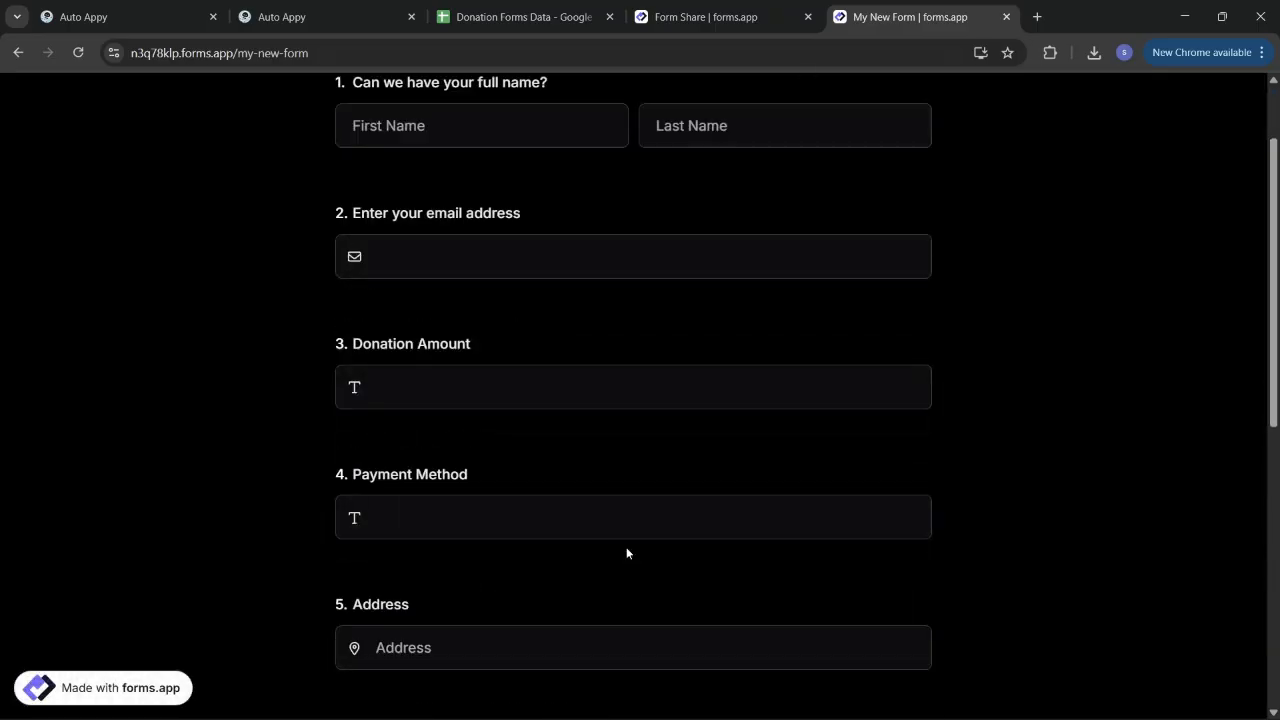
scroll(627, 550, "up", 7)
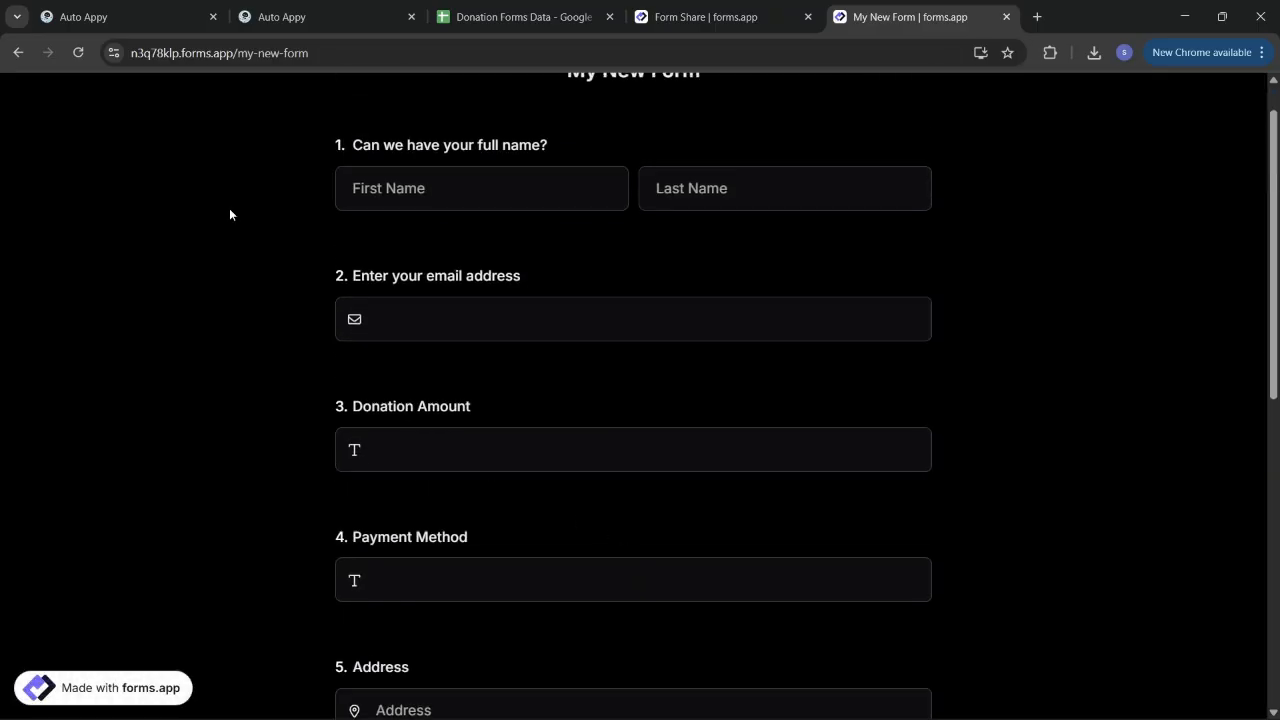
left_click(283, 14)
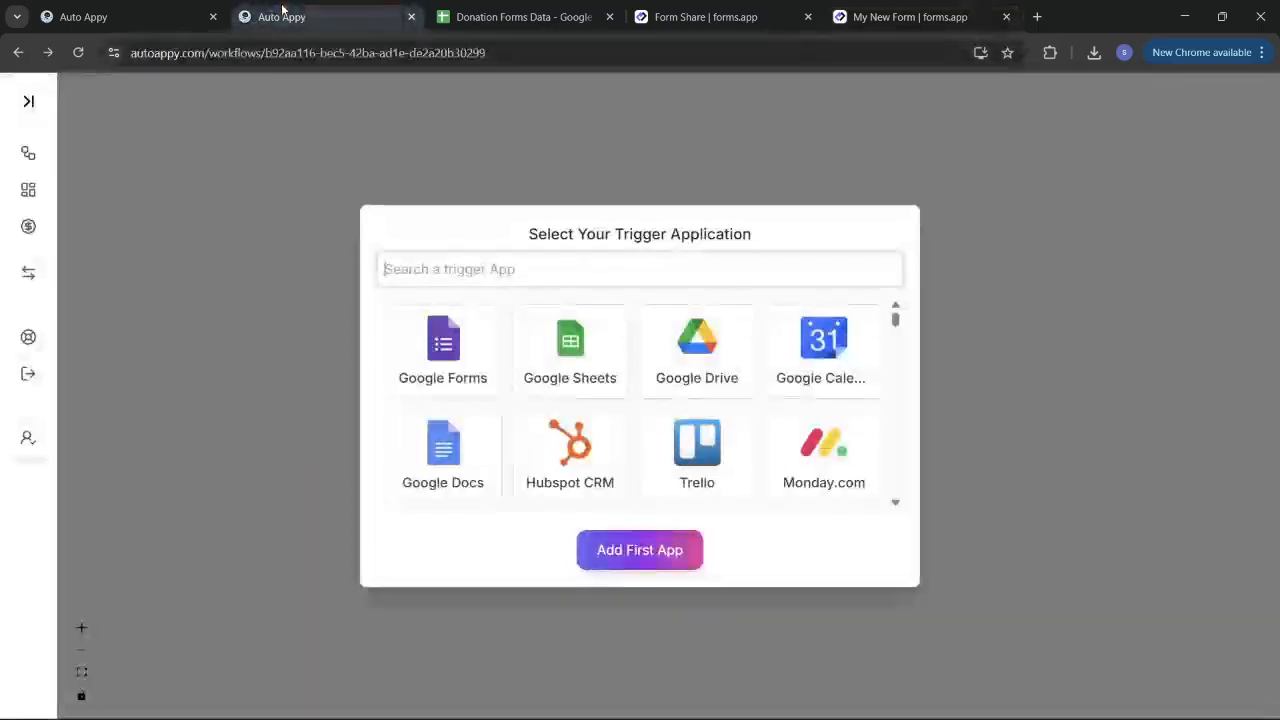
Step: Close the duplicate Auto Appy tab and start capturing sample data for the forms.app trigger
left_click(115, 14)
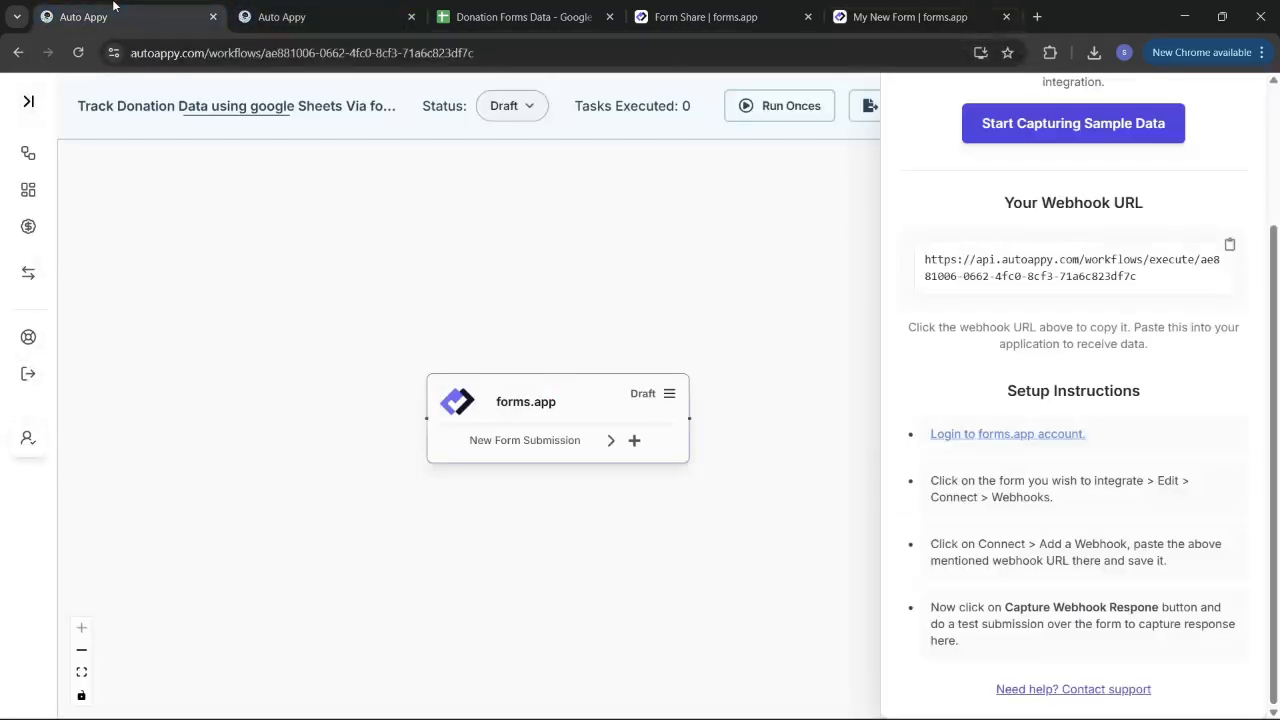
left_click(410, 17)
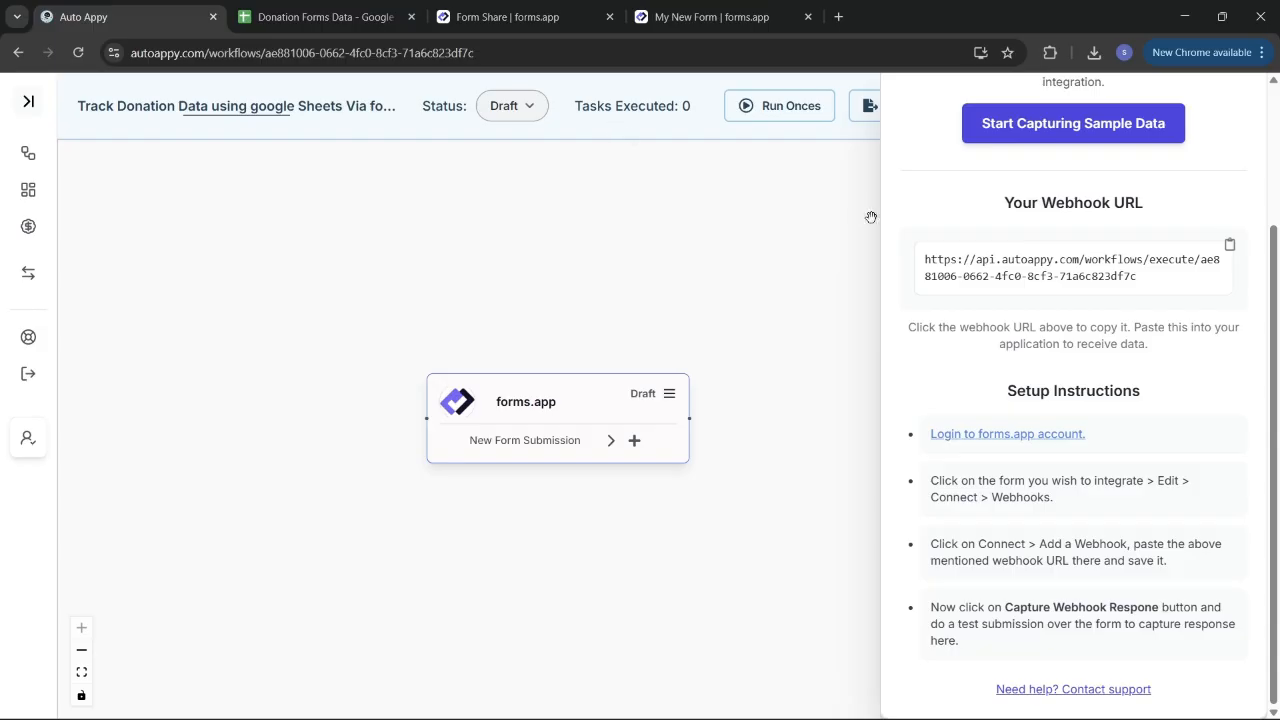
scroll(988, 230, "up", 3)
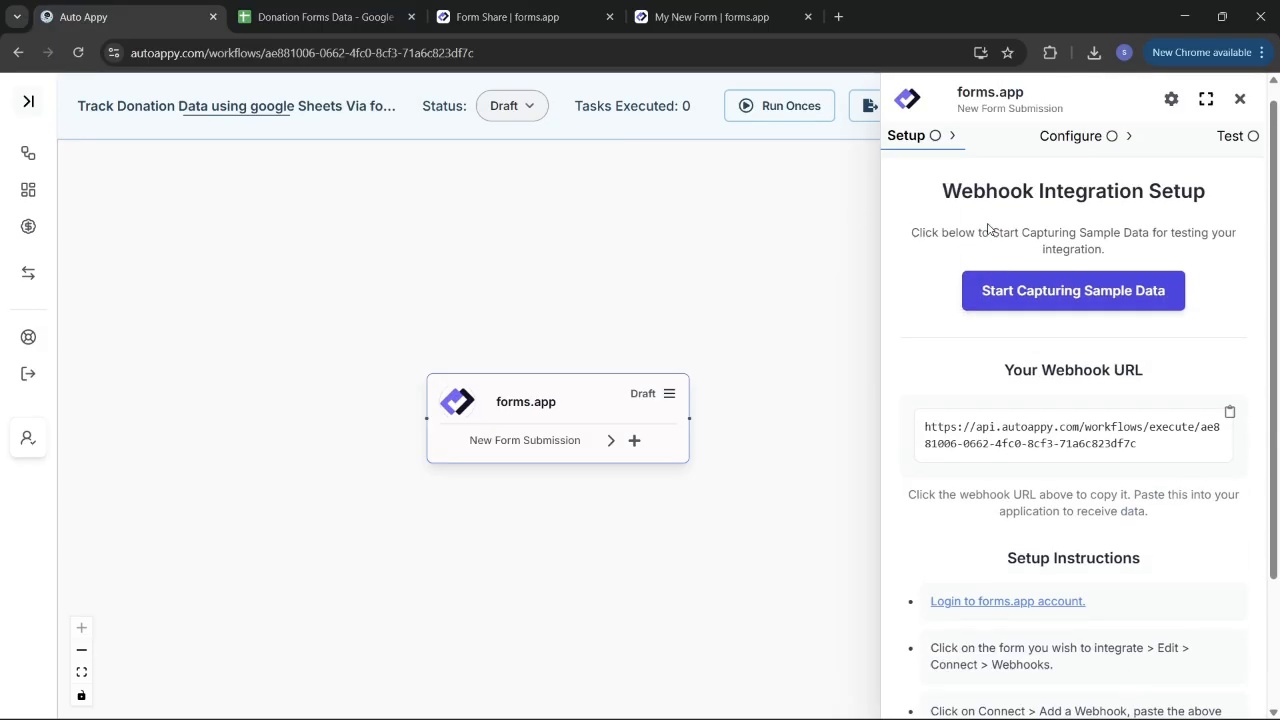
left_click(1095, 291)
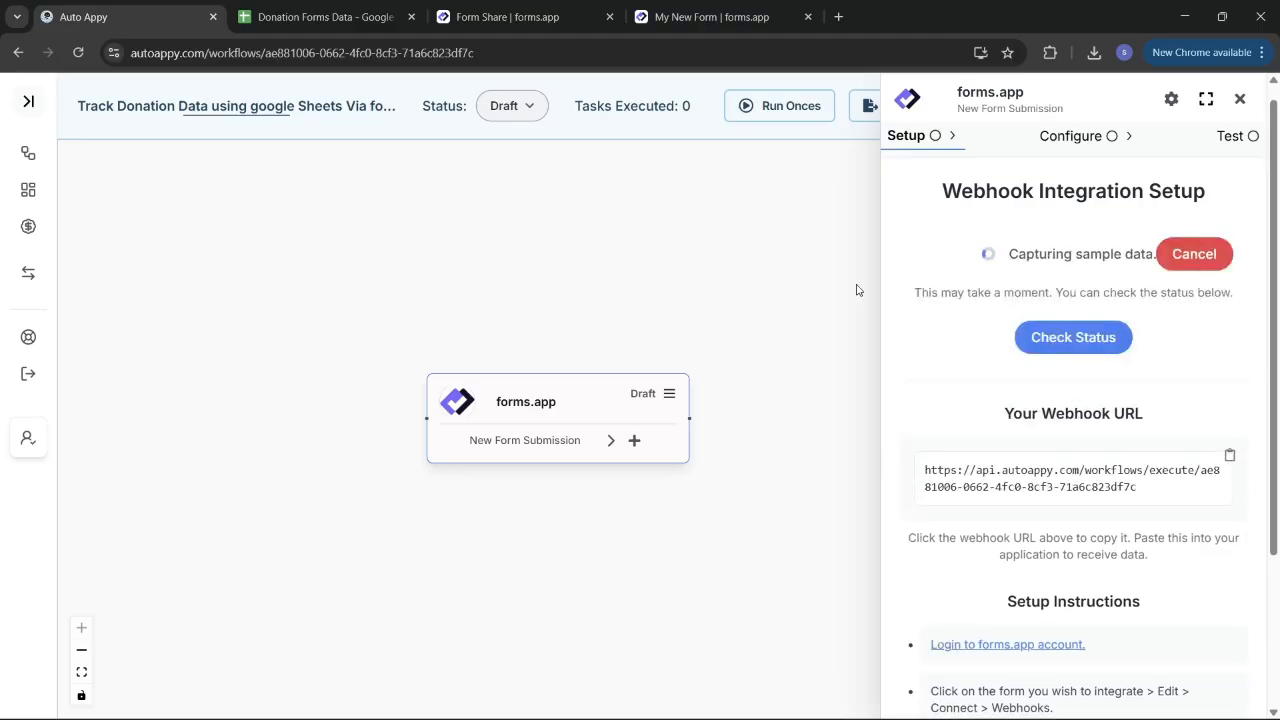
left_click(681, 22)
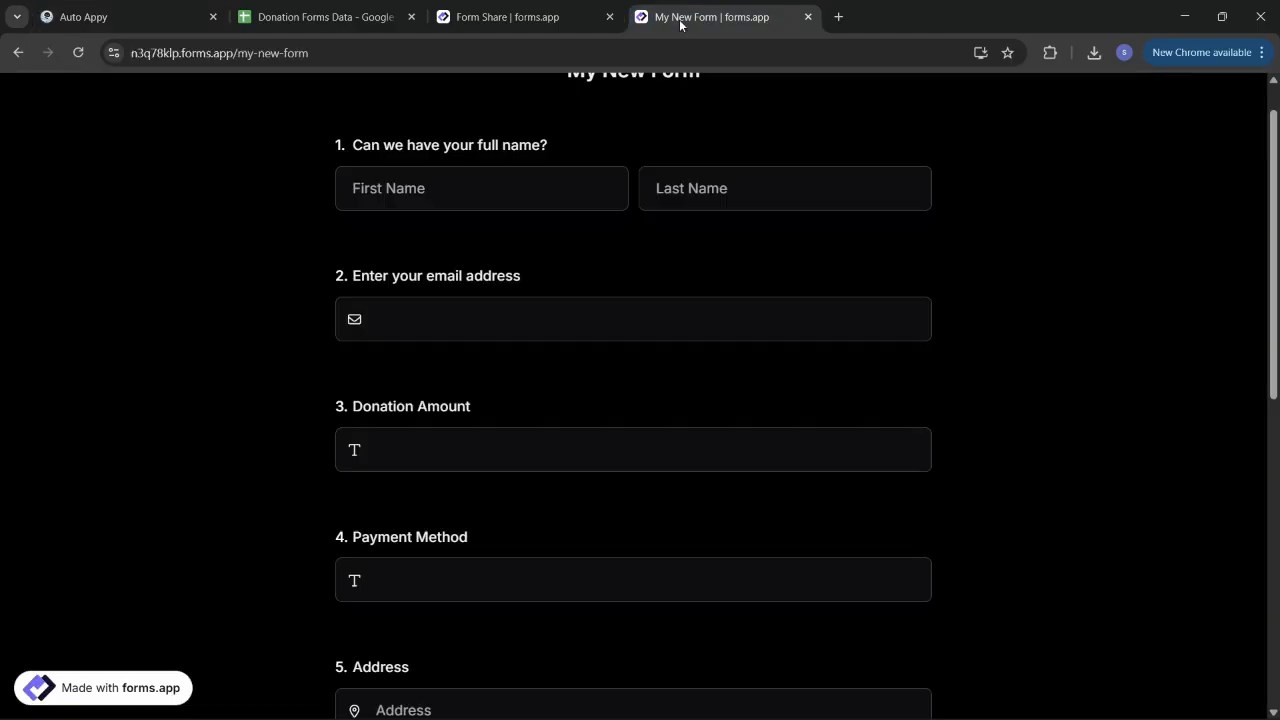
Step: Autofill the donor's name and email, and enter amount 50000 and payment BANK TRANSFER
scroll(516, 152, "up", 1)
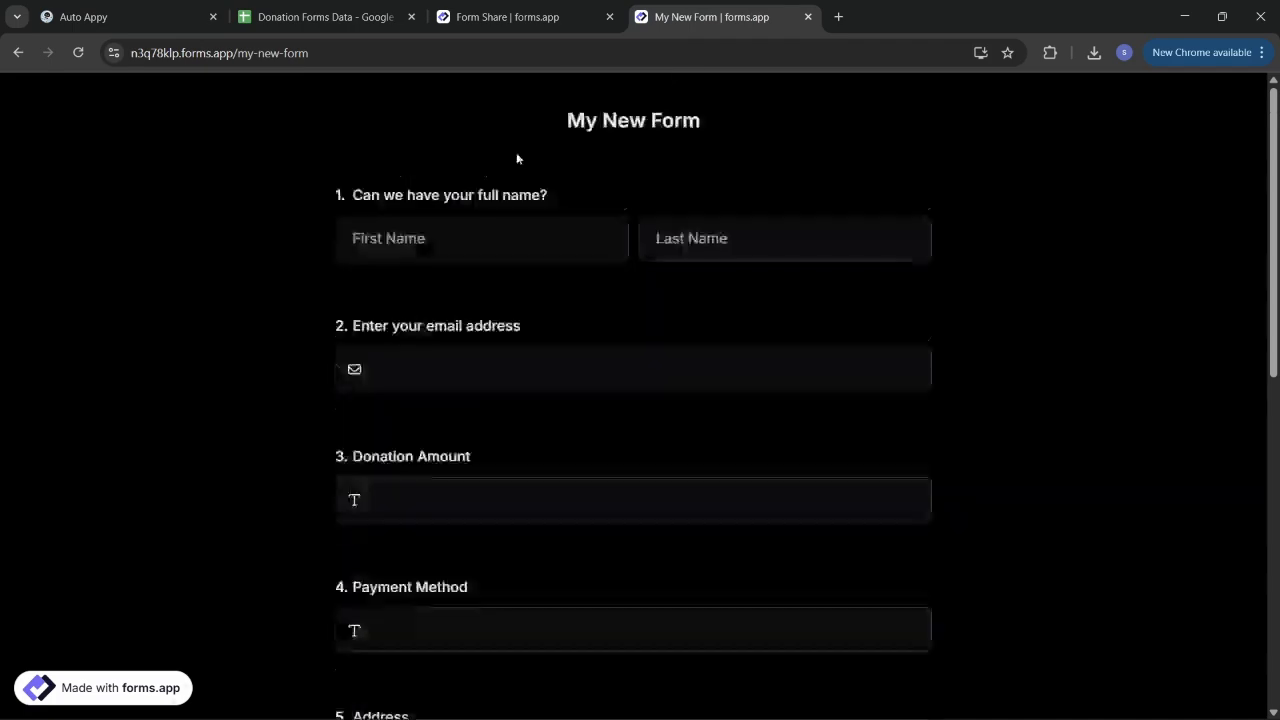
left_click(462, 234)
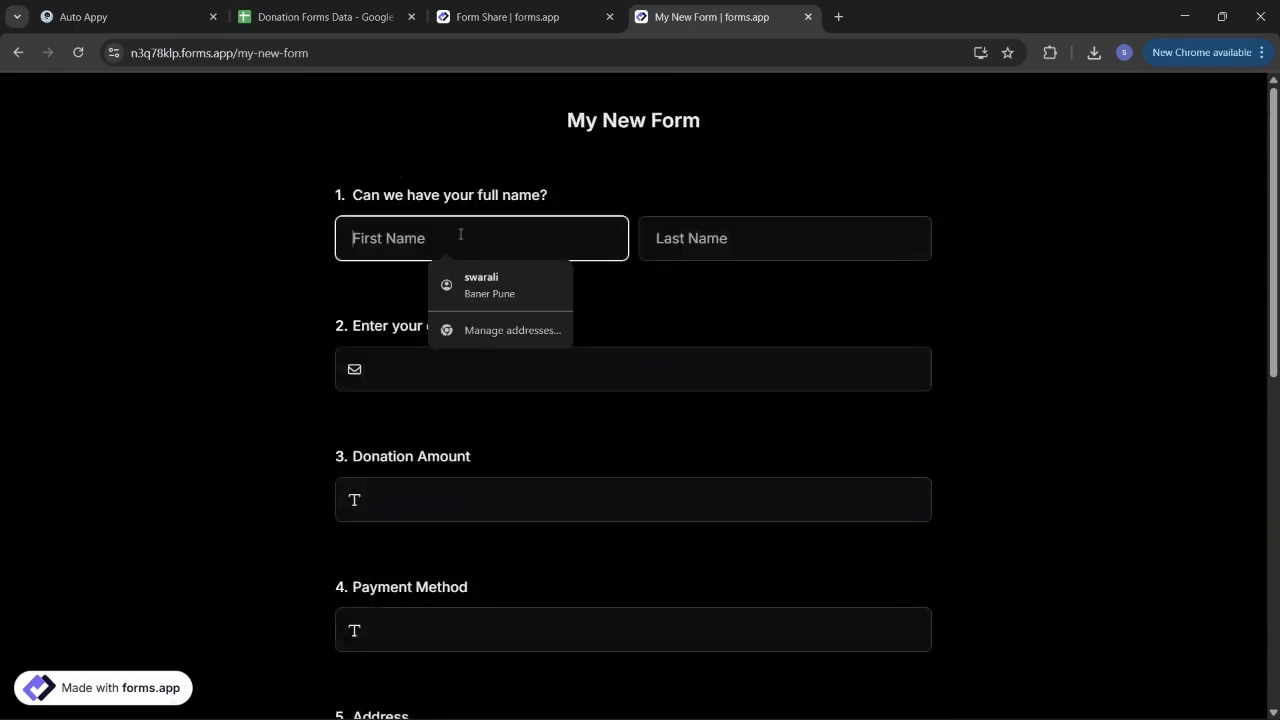
left_click(491, 278)
scroll(502, 359, "down", 1)
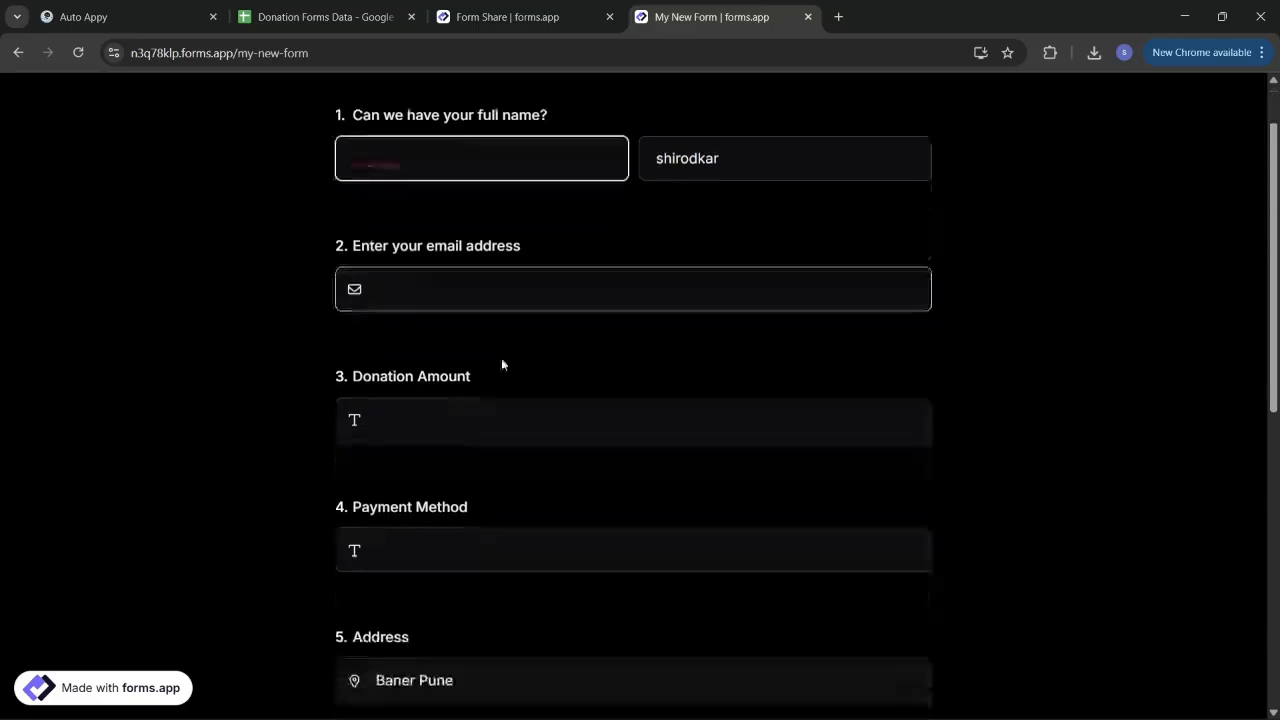
left_click(462, 302)
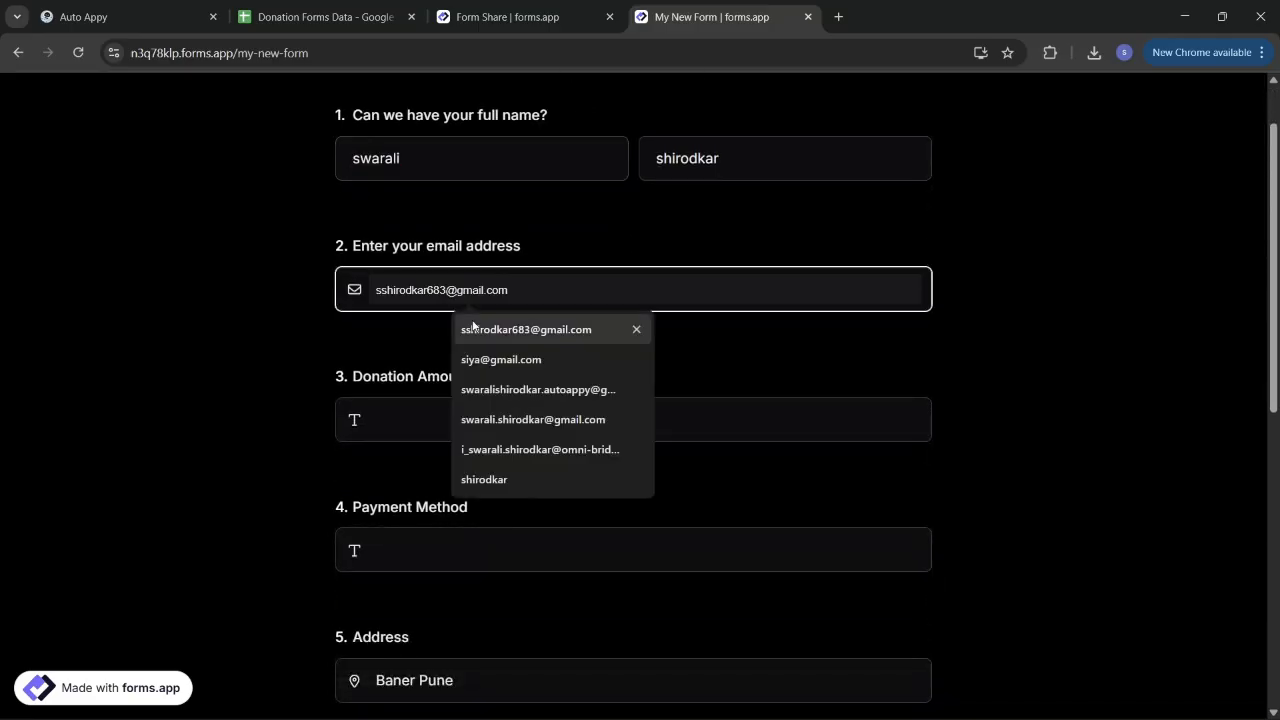
left_click(484, 330)
left_click(476, 407)
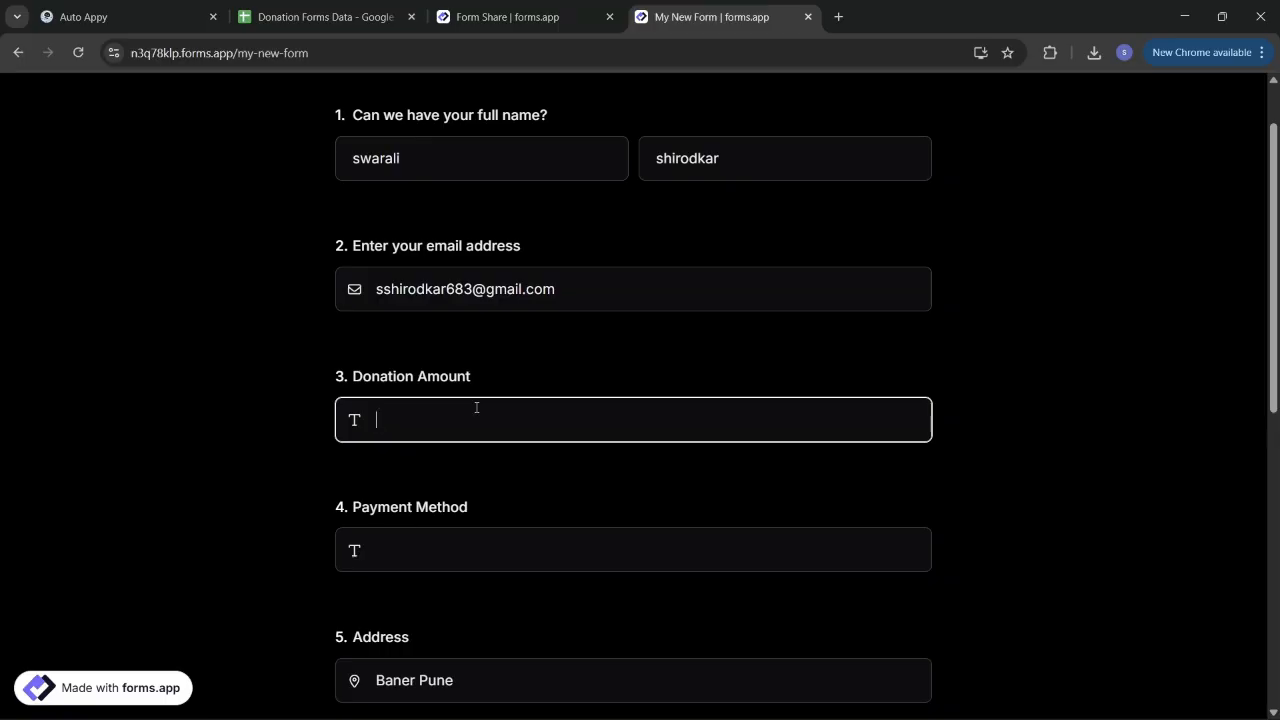
type("50000")
scroll(486, 519, "down", 1)
left_click(431, 453)
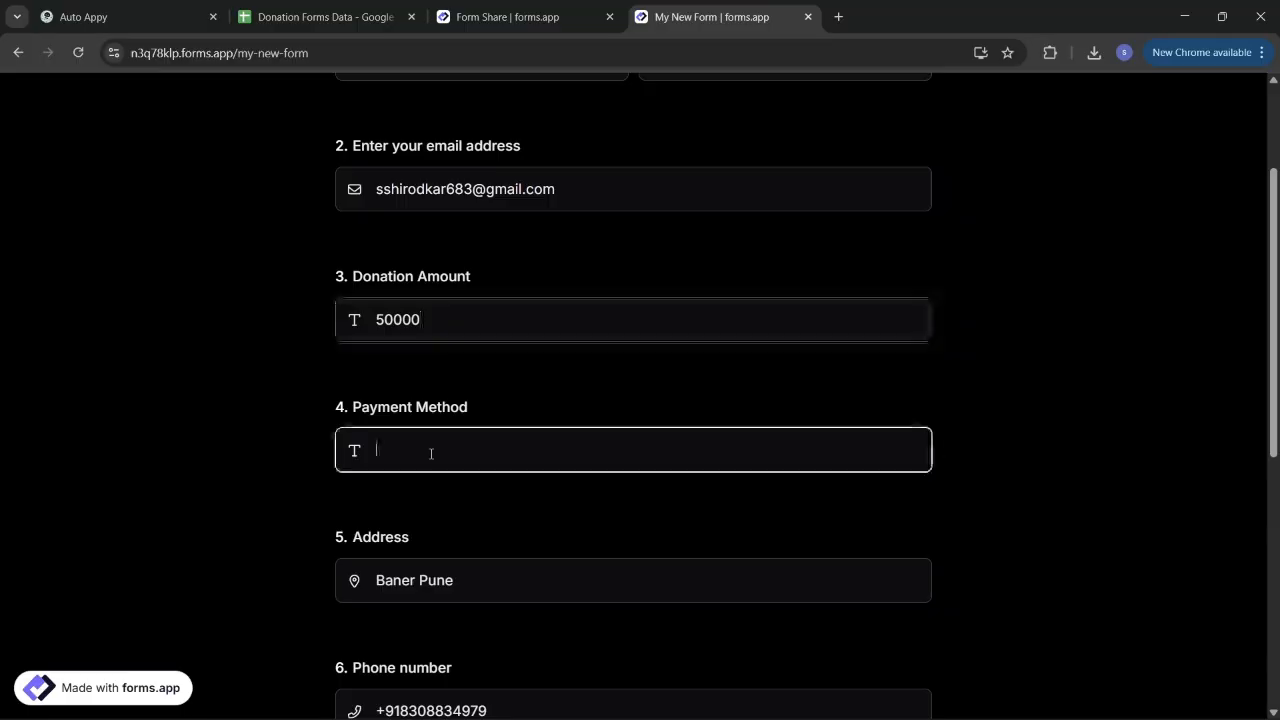
type("BANK TR")
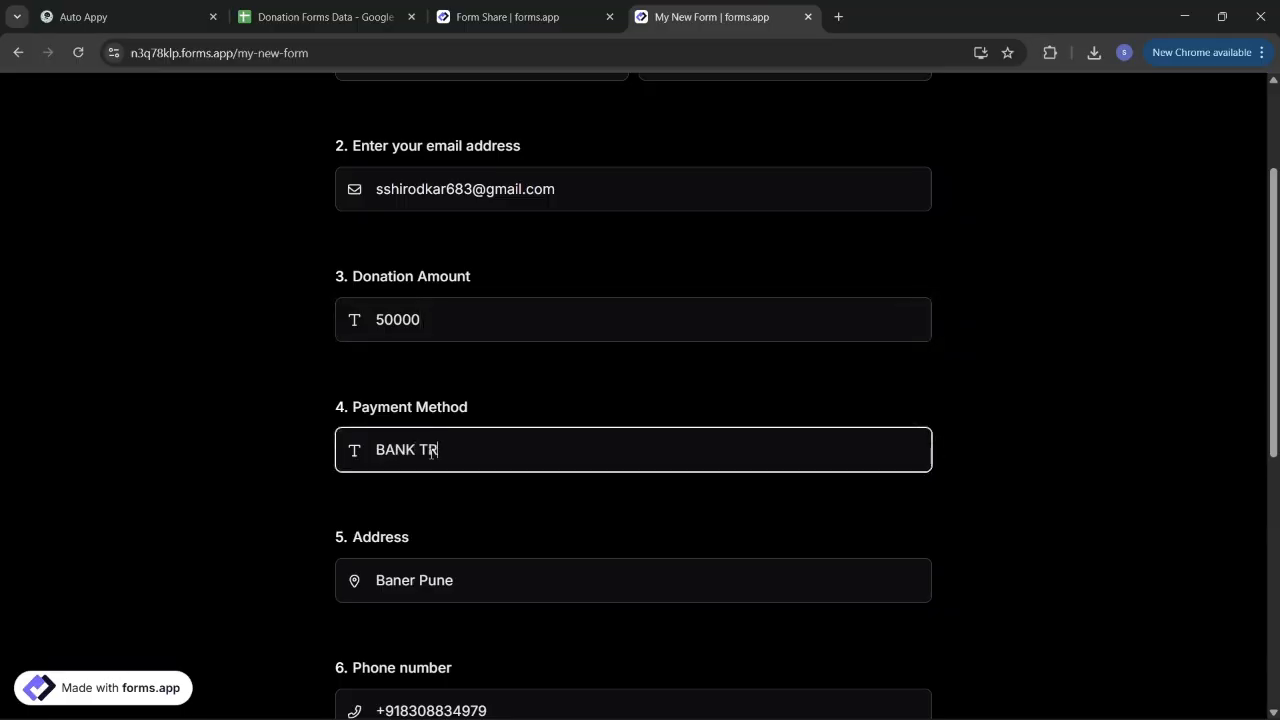
type("ANSFER")
Step: Enter the cause 'developement of infrastructure' and submit the donation form
scroll(470, 581, "down", 2)
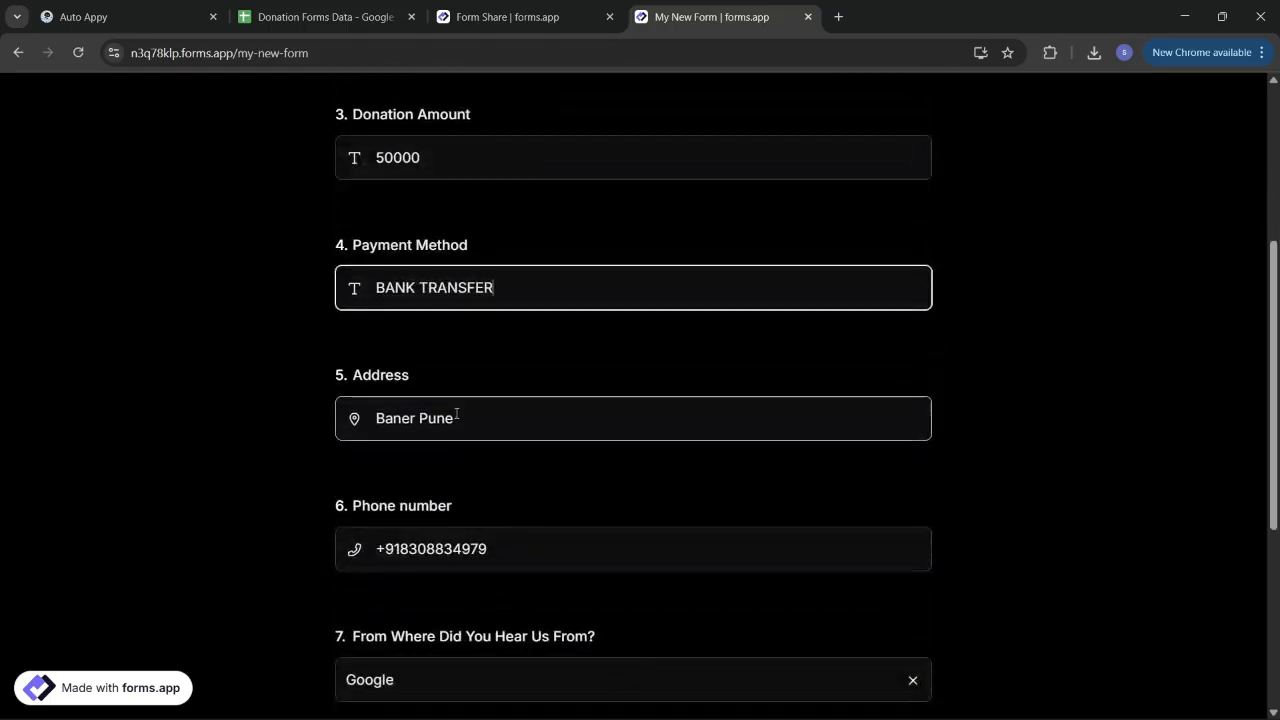
scroll(514, 578, "down", 2)
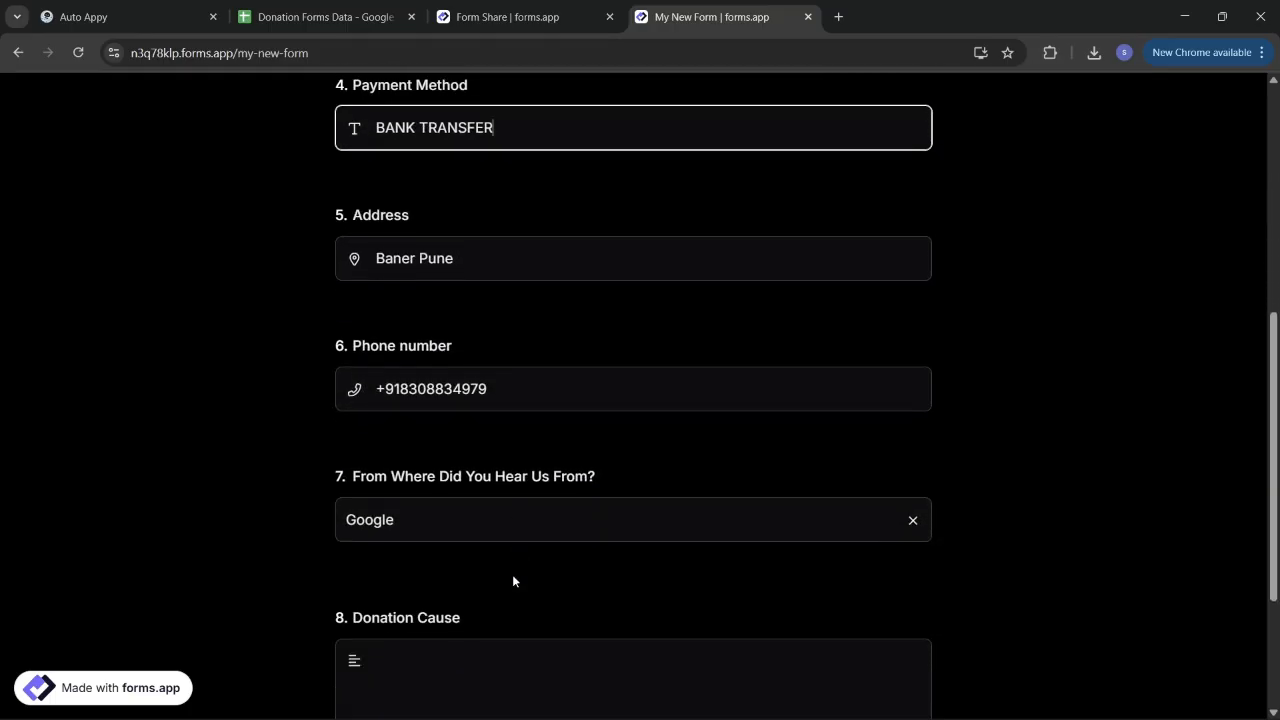
scroll(522, 543, "down", 2)
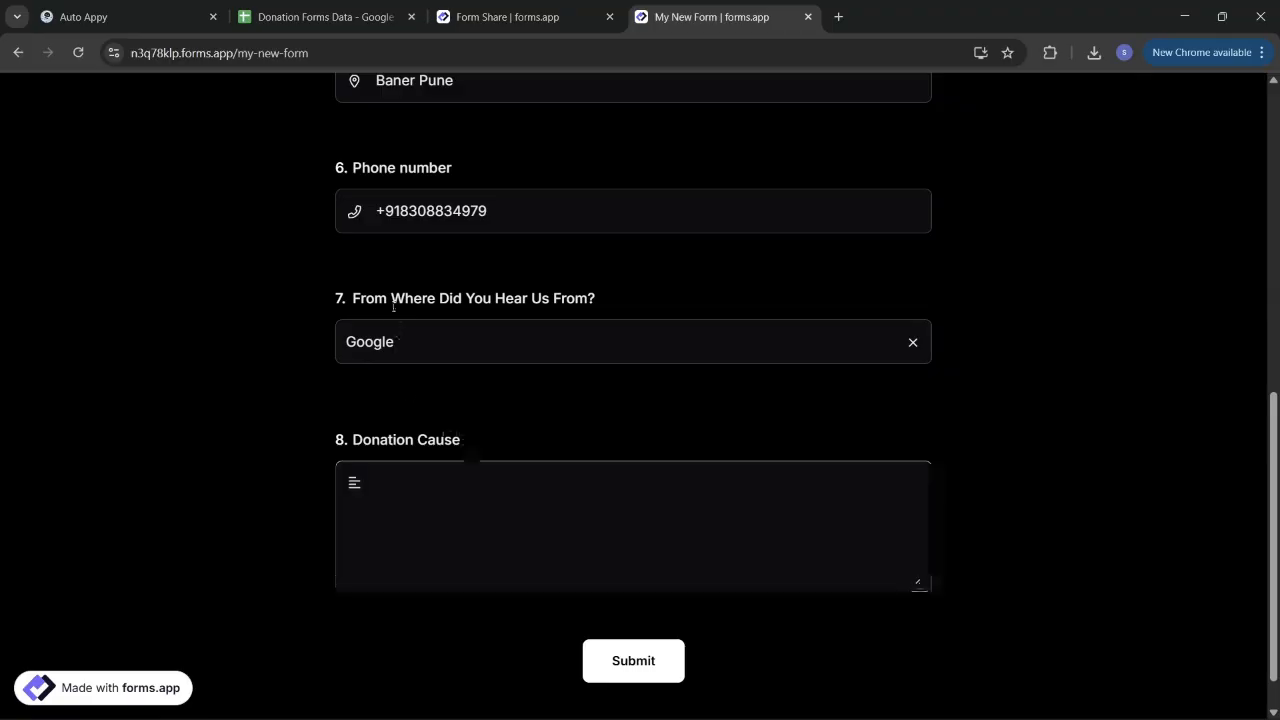
left_click(446, 512)
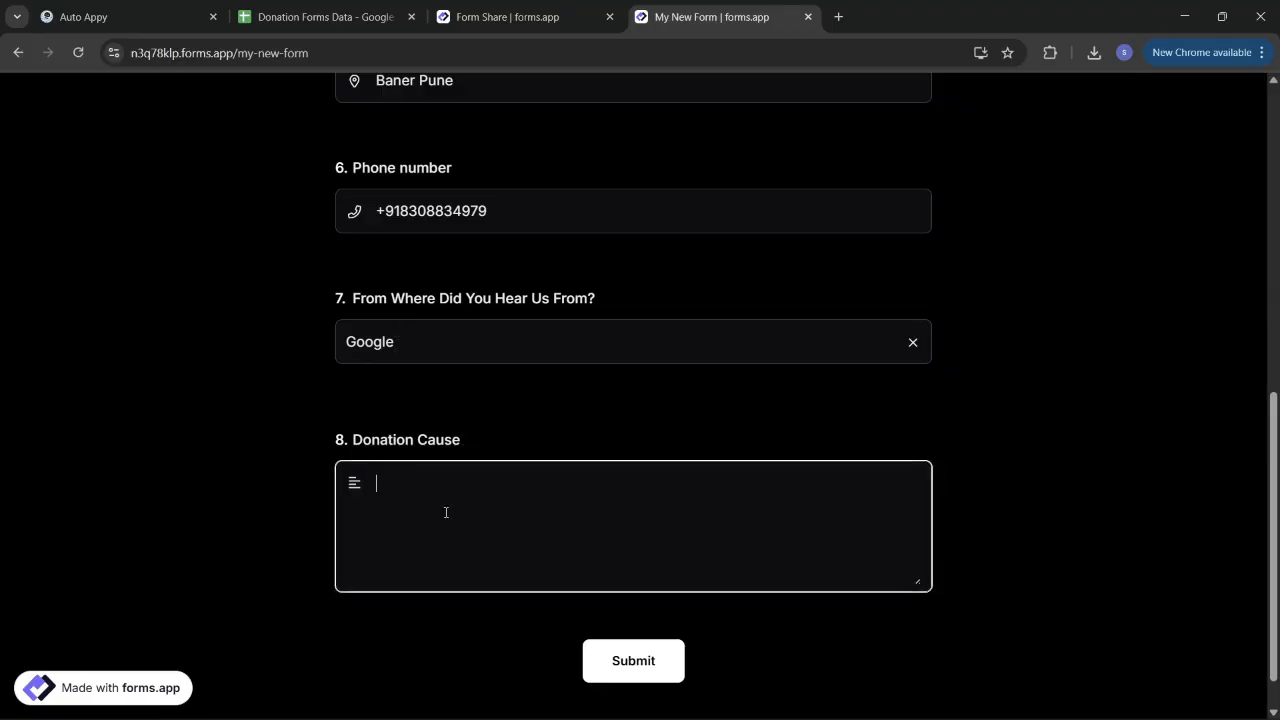
type("developement of in")
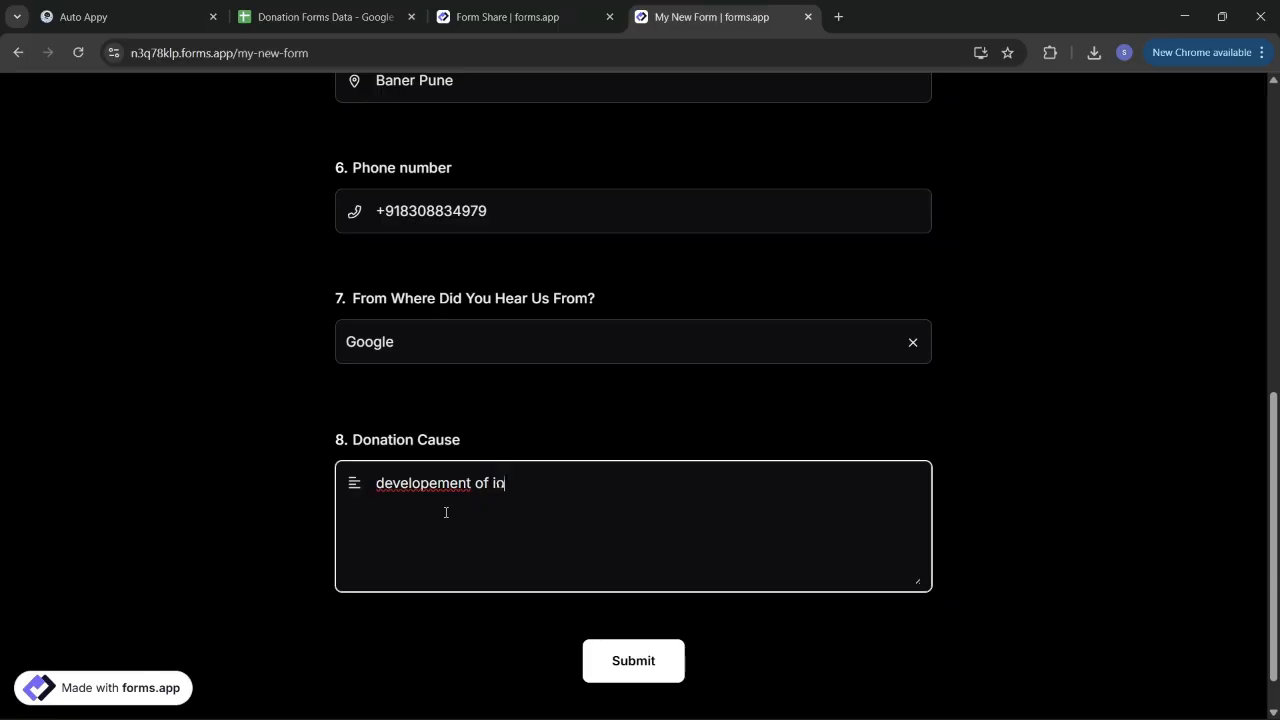
type("frastructure")
scroll(637, 411, "up", 1)
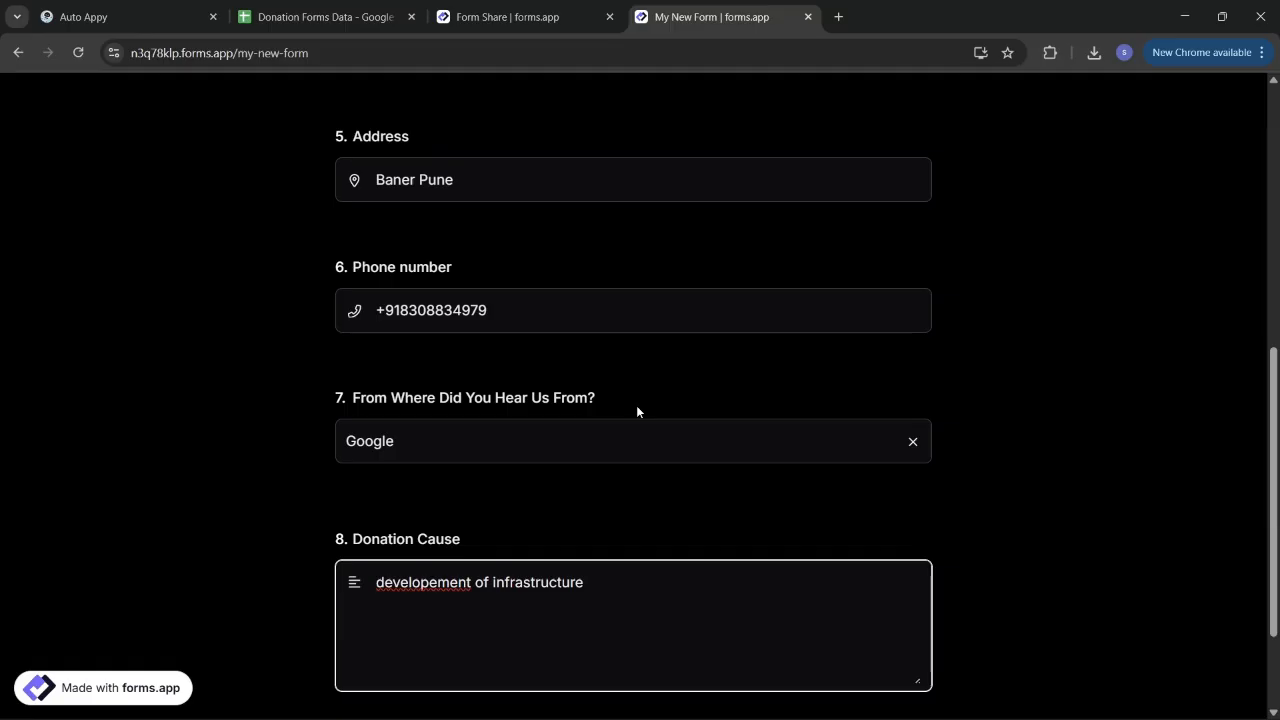
scroll(637, 411, "up", 1)
scroll(636, 405, "down", 3)
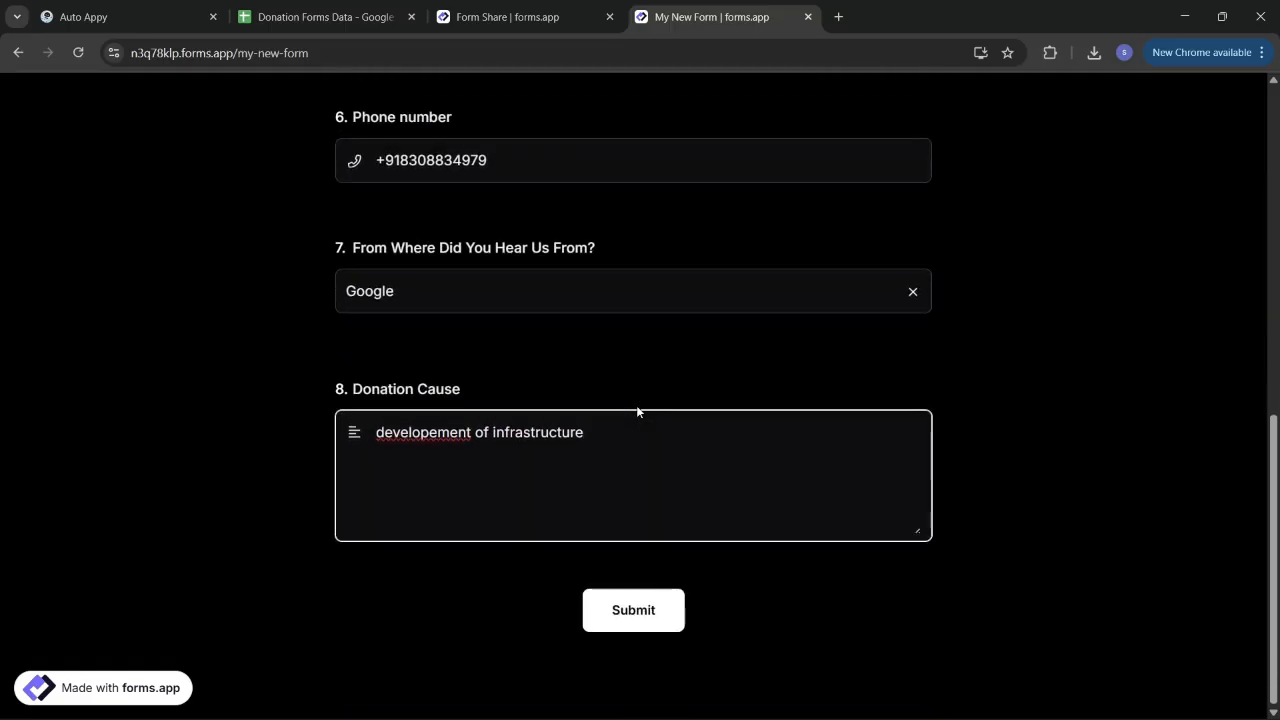
left_click(660, 606)
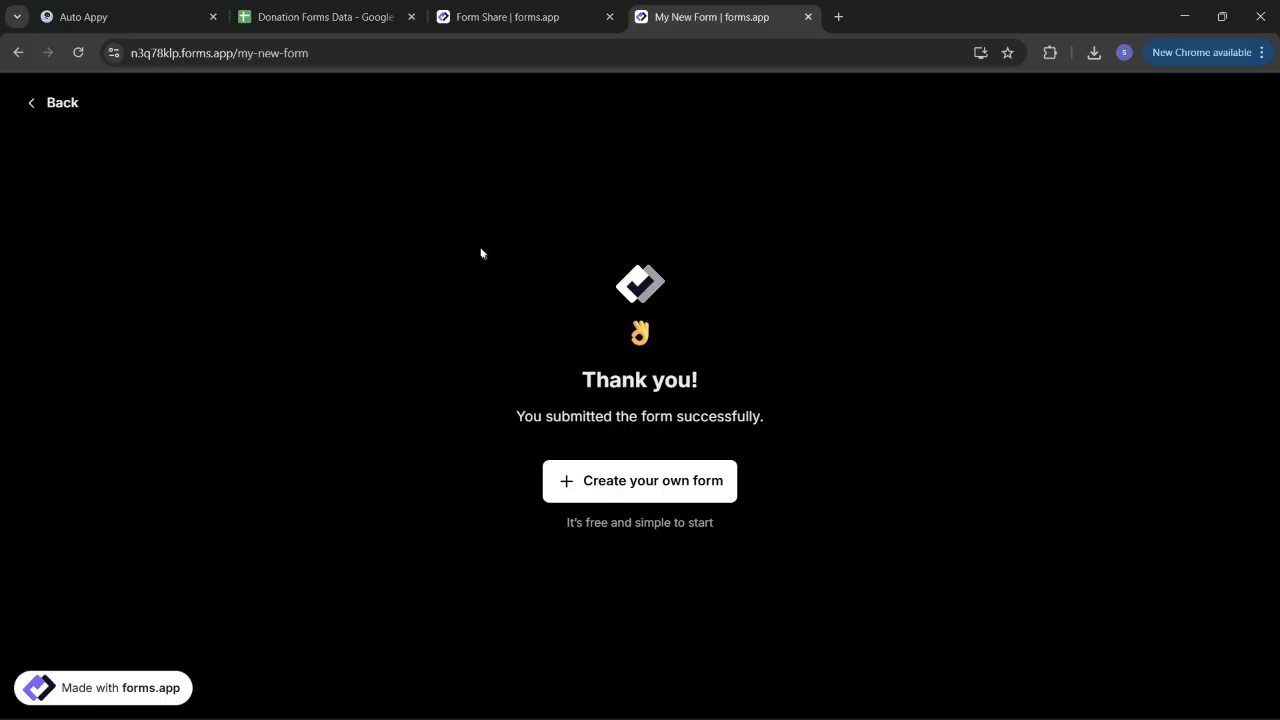
left_click(108, 17)
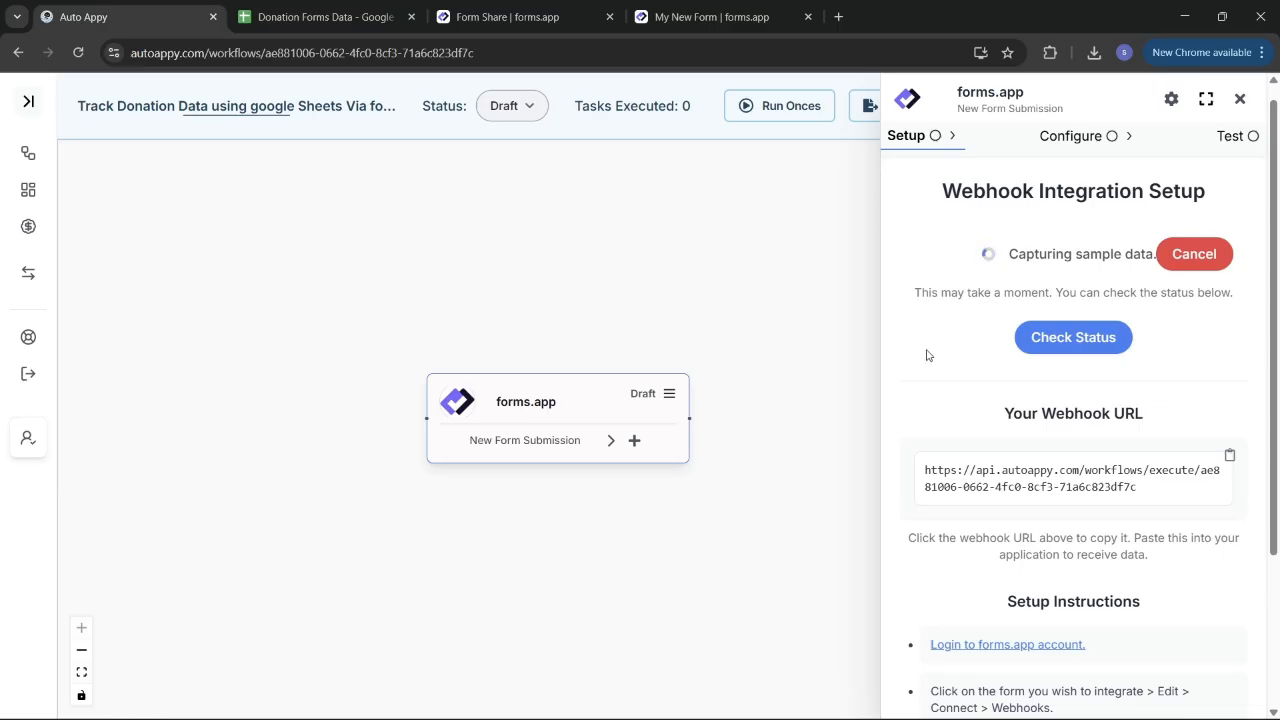
Step: Check the webhook status so the trigger captures the submission, then review the sample data
left_click(1085, 337)
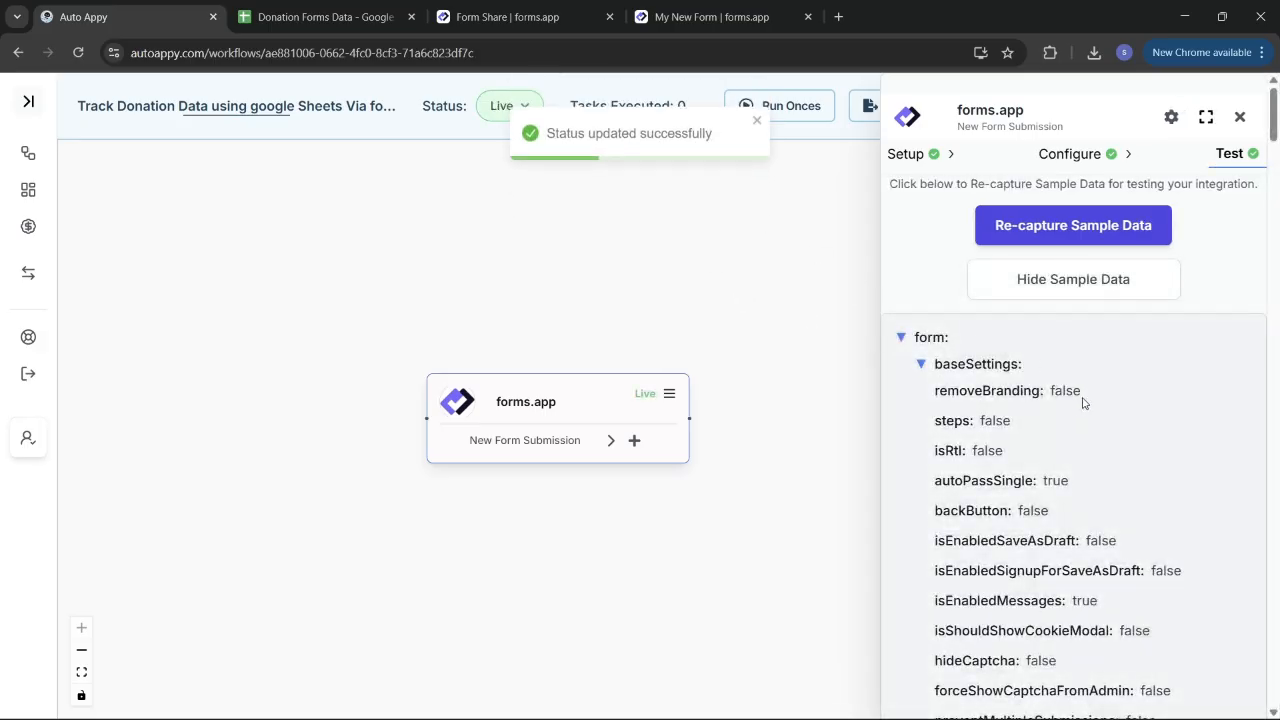
scroll(1125, 538, "down", 9)
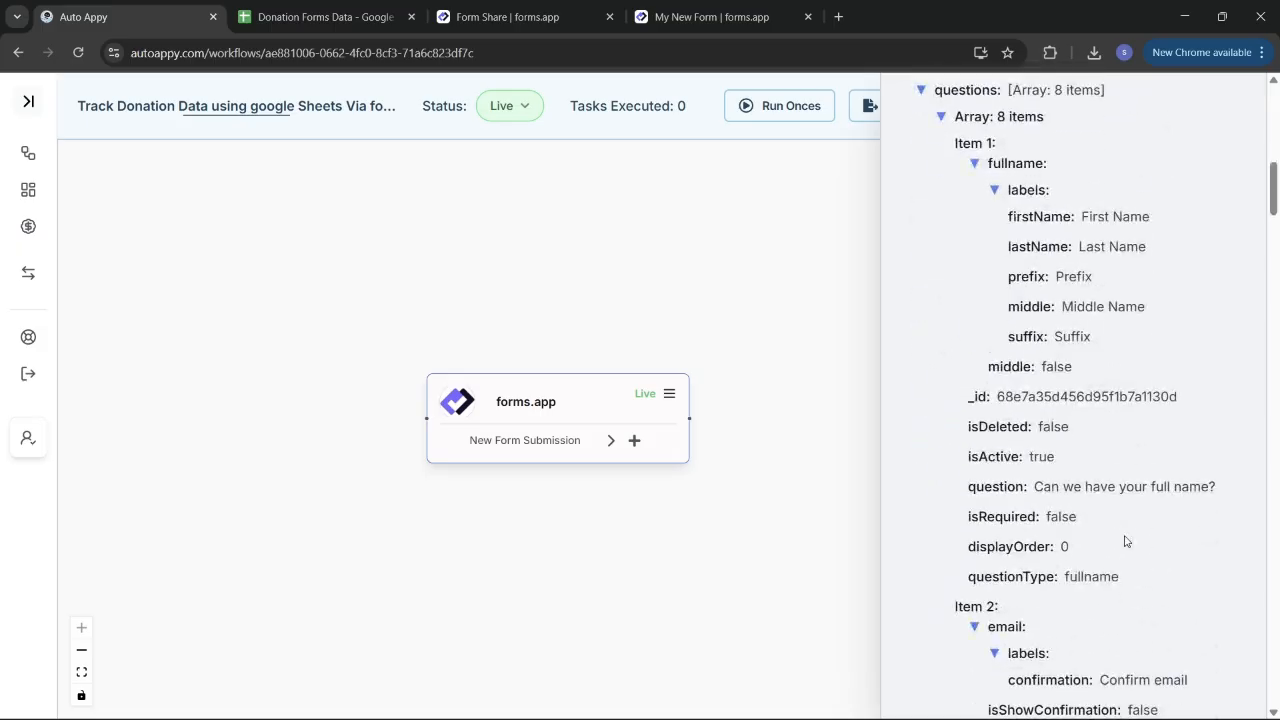
scroll(1125, 541, "down", 8)
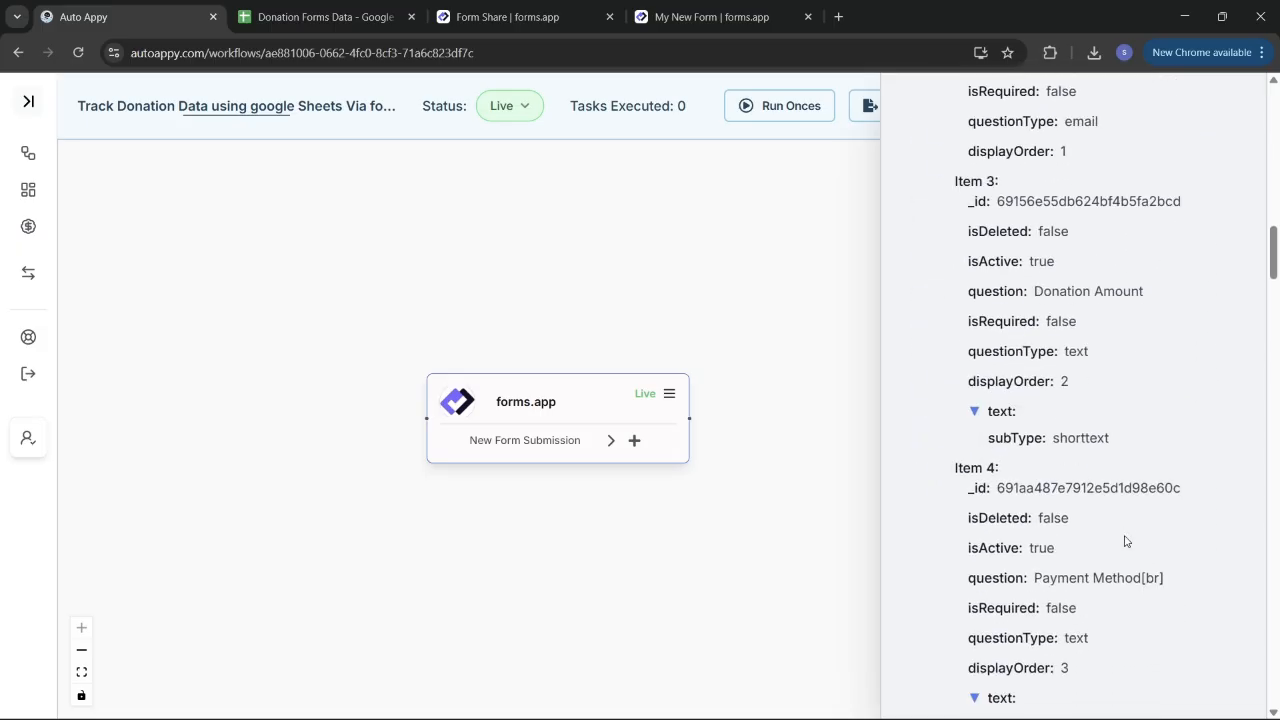
scroll(1125, 541, "up", 17)
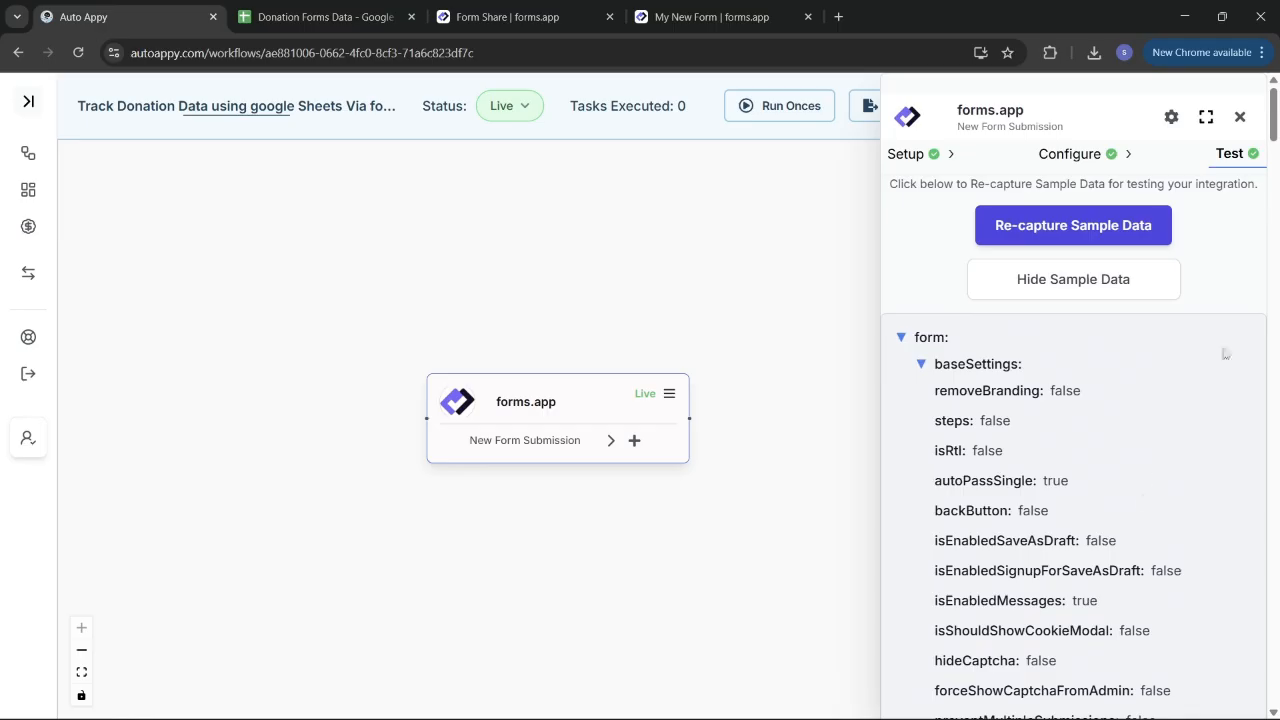
Step: Add a Google Sheets 'Insert a row in google sheet' node after the forms.app trigger
left_click(1240, 117)
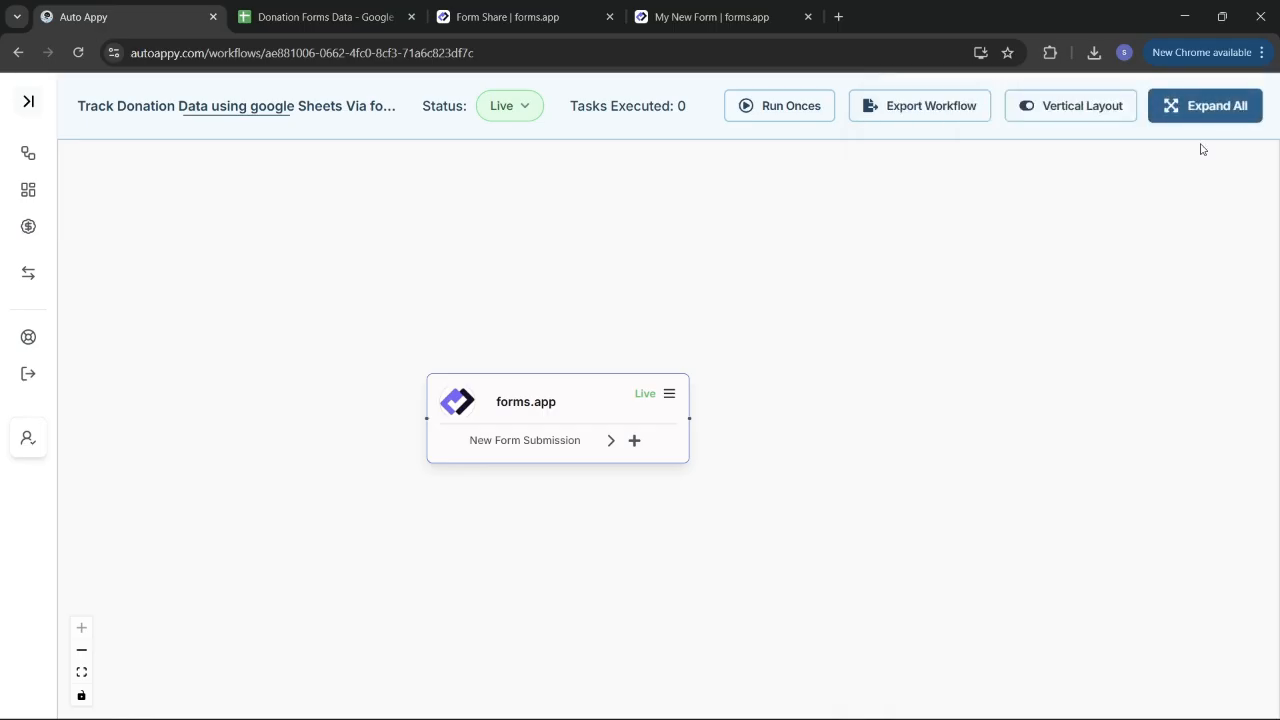
left_click_drag(573, 395, 485, 372)
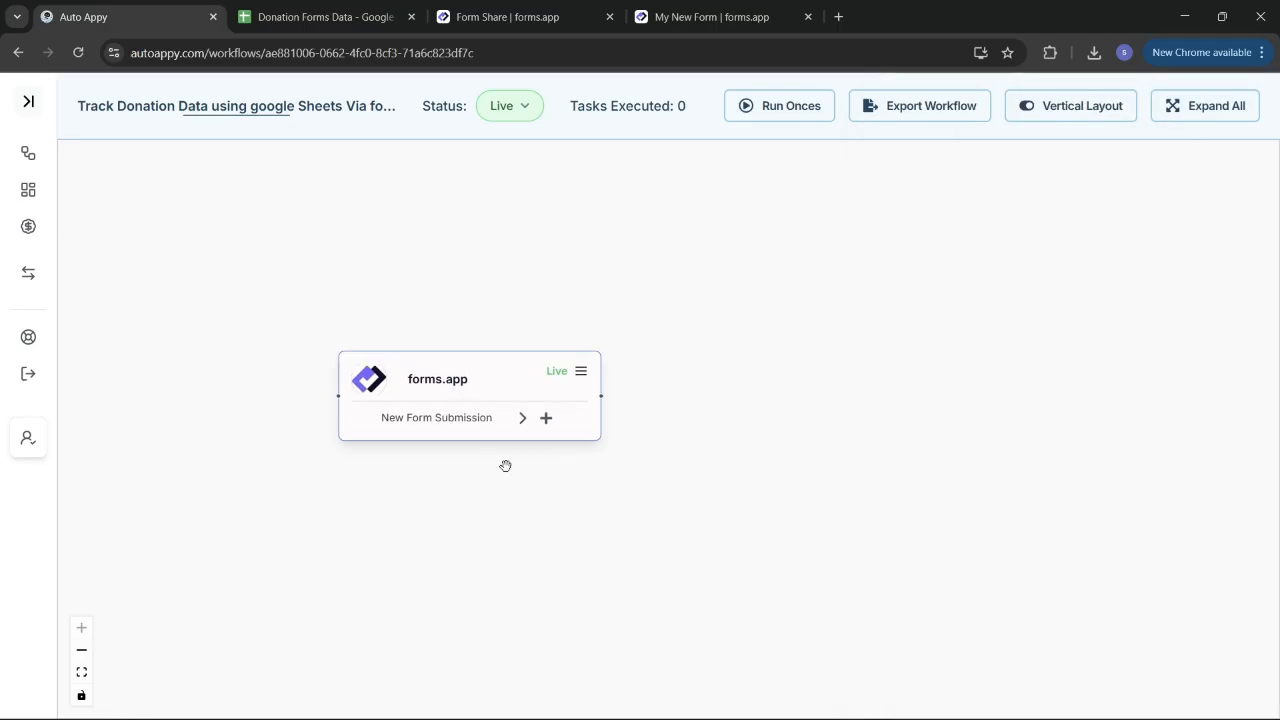
left_click(545, 418)
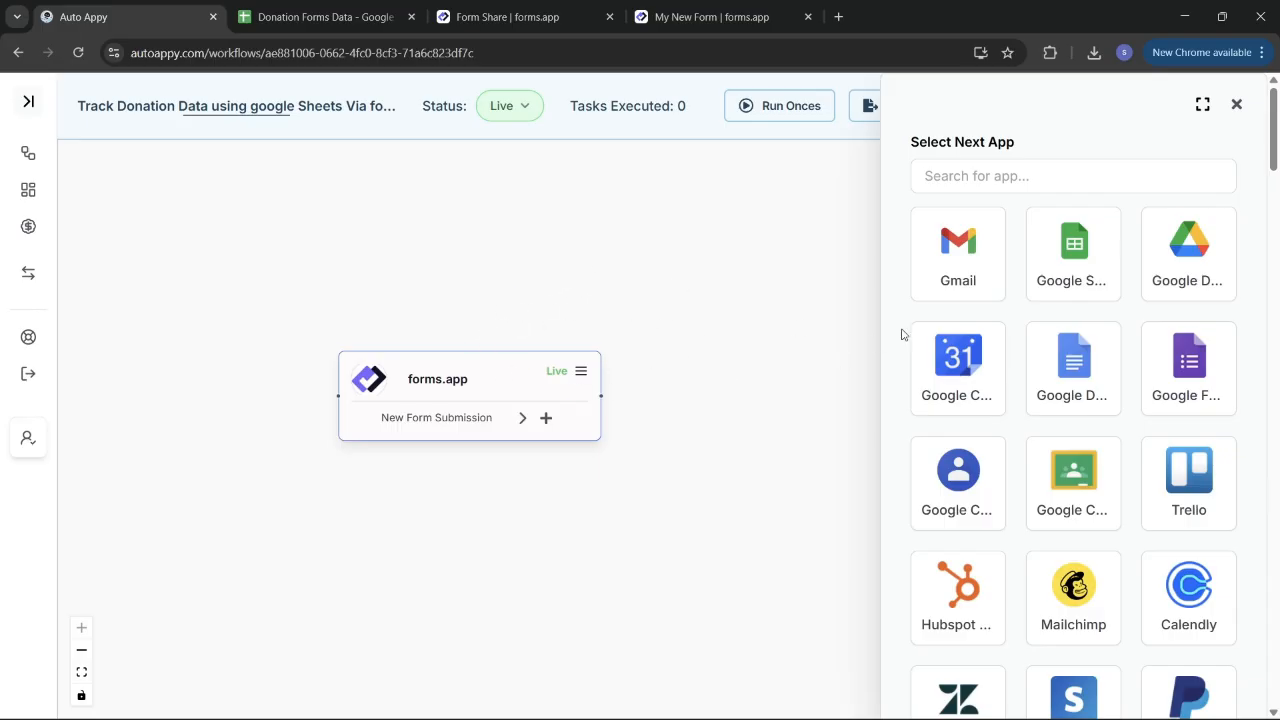
left_click(1090, 273)
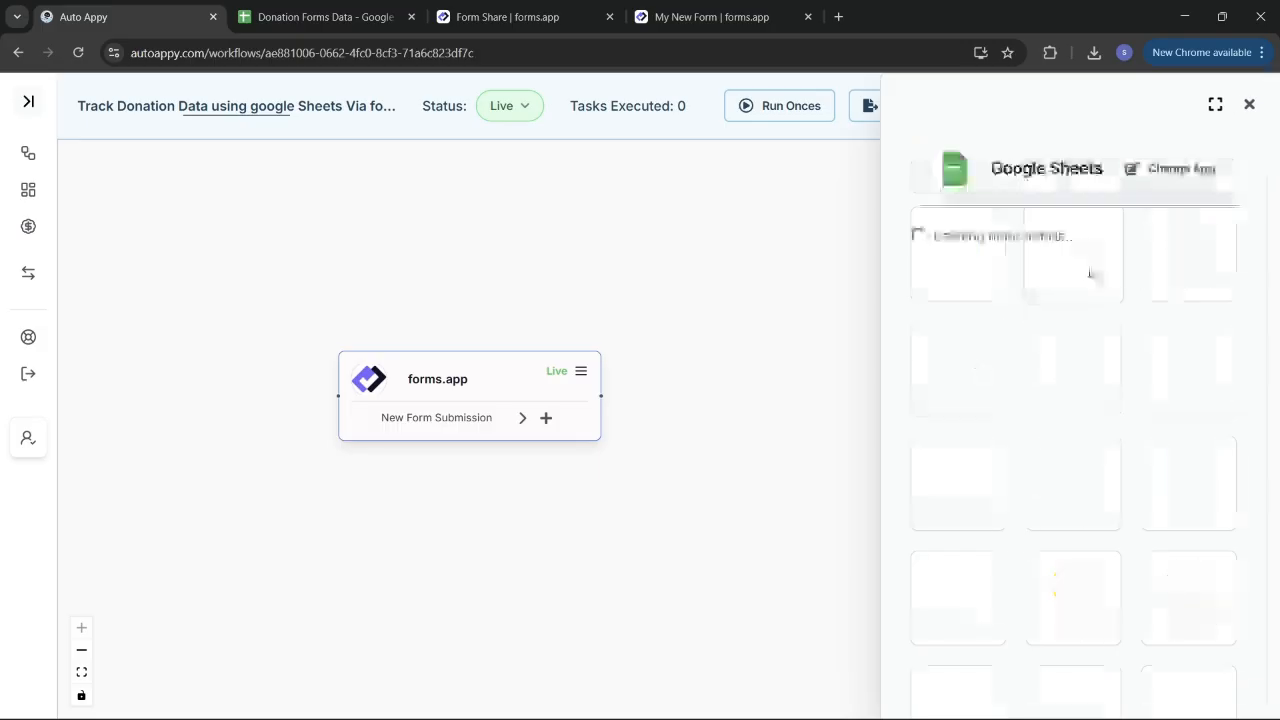
left_click(1054, 271)
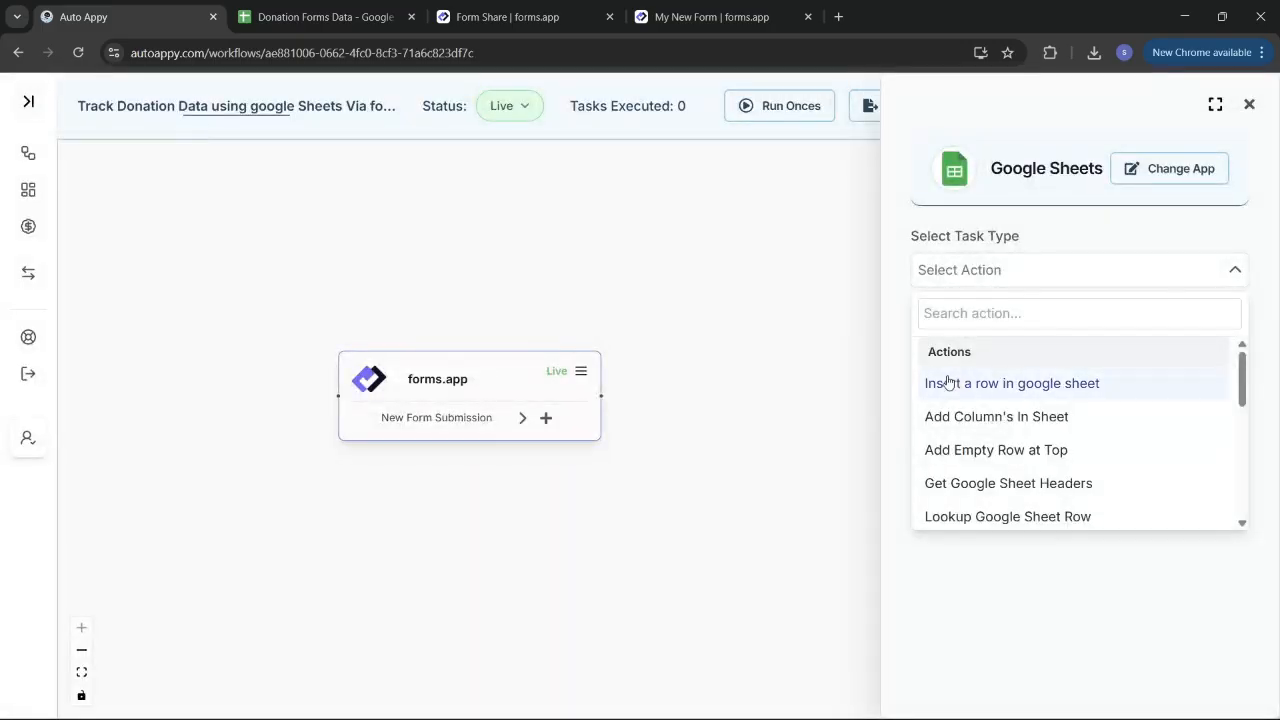
left_click(1000, 383)
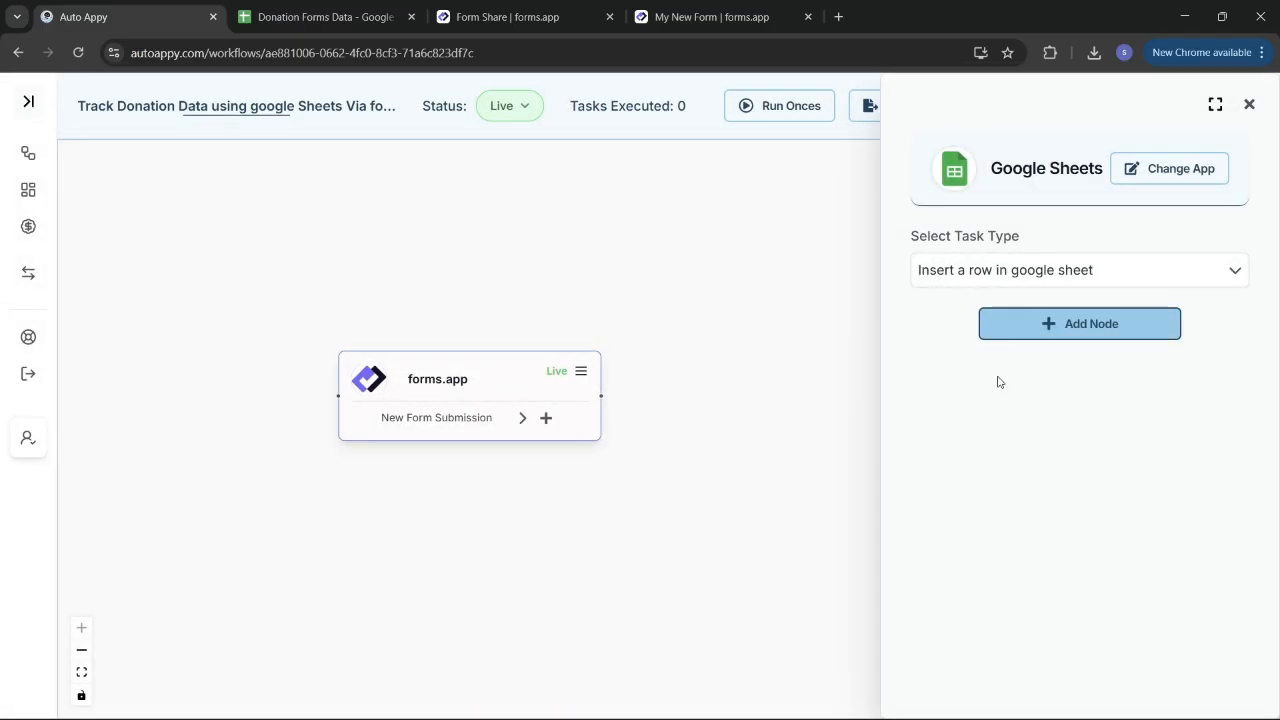
left_click(1088, 327)
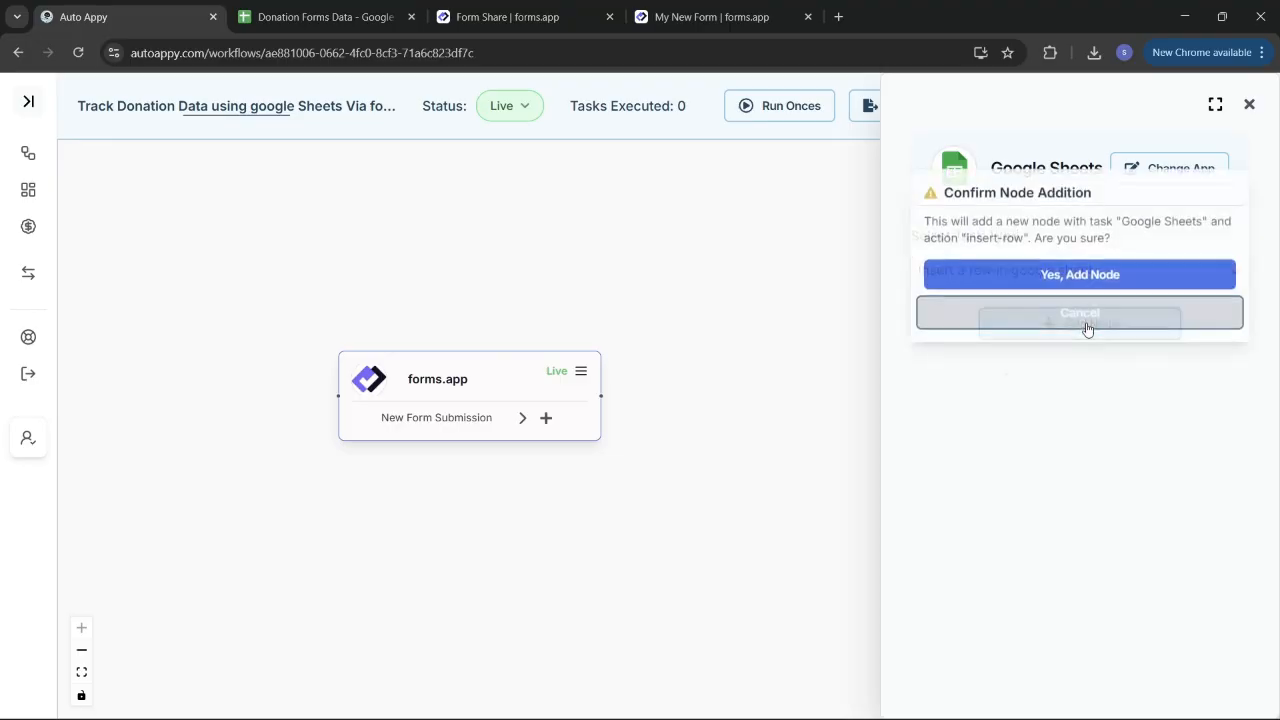
left_click(1022, 270)
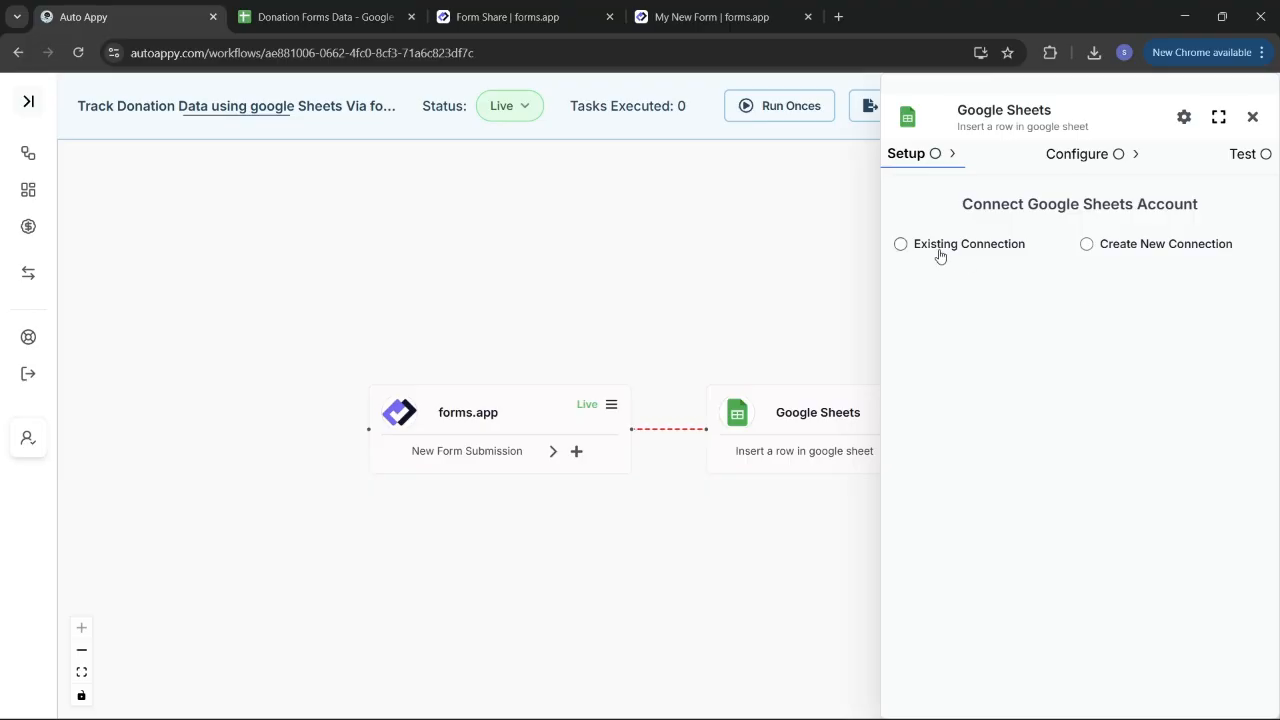
Step: Connect a new Google account to the Google Sheets step and approve Auto Appy's access
left_click(1085, 244)
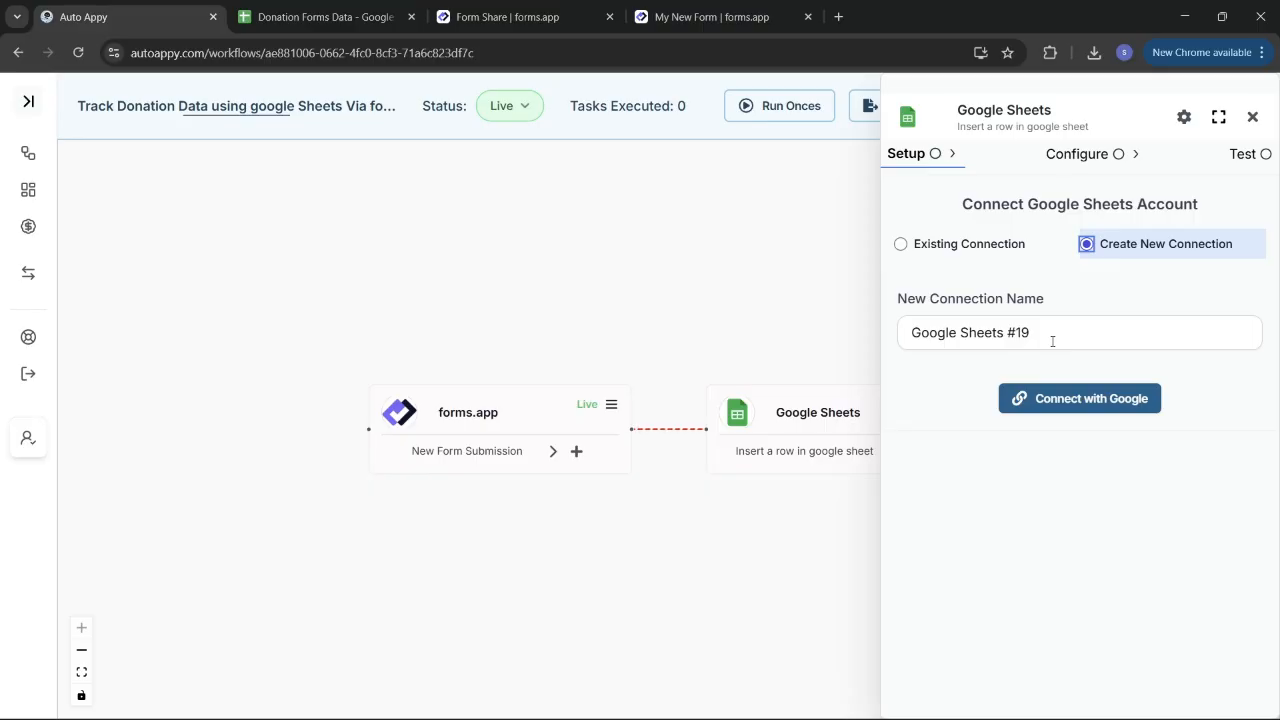
left_click(1075, 408)
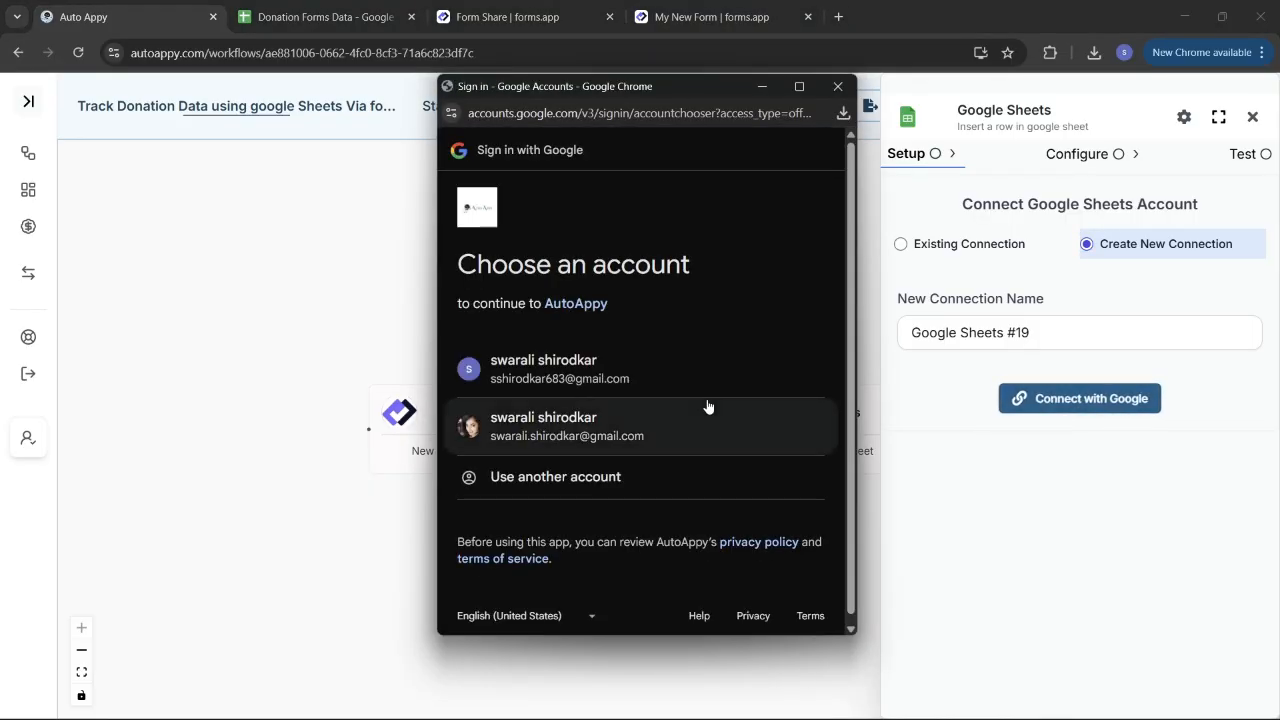
left_click(622, 384)
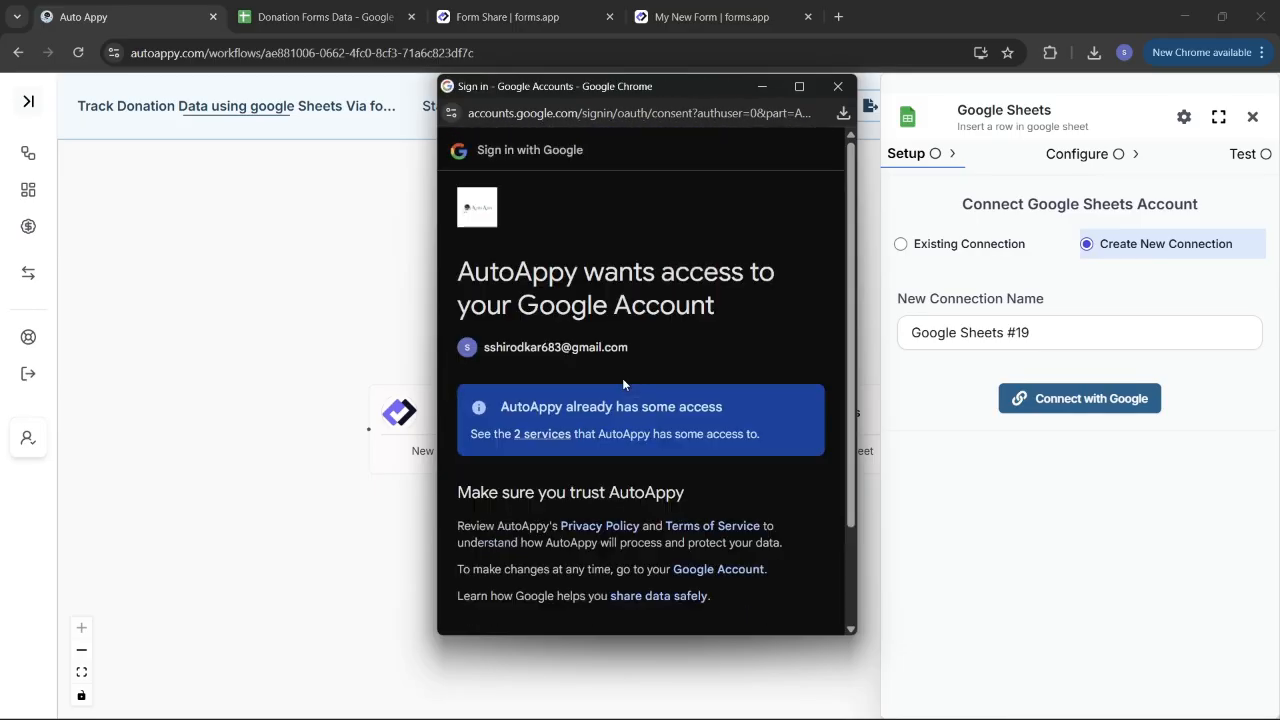
scroll(624, 384, "down", 2)
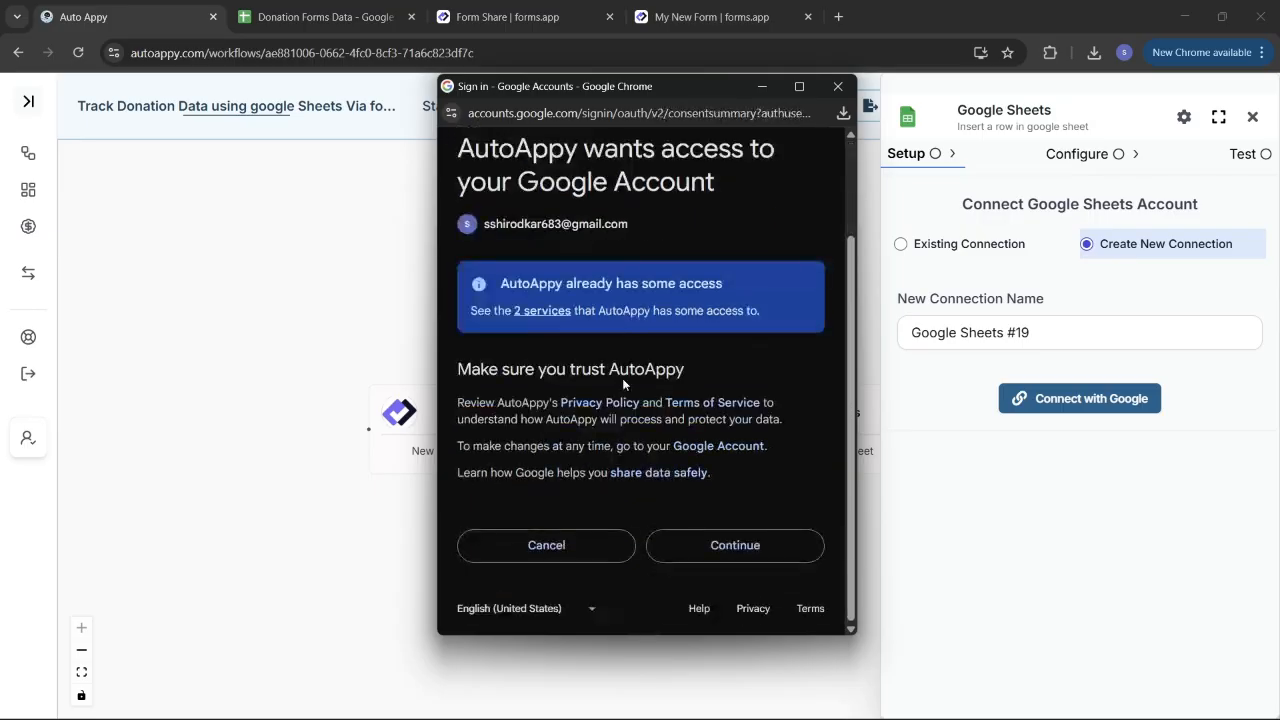
left_click(740, 544)
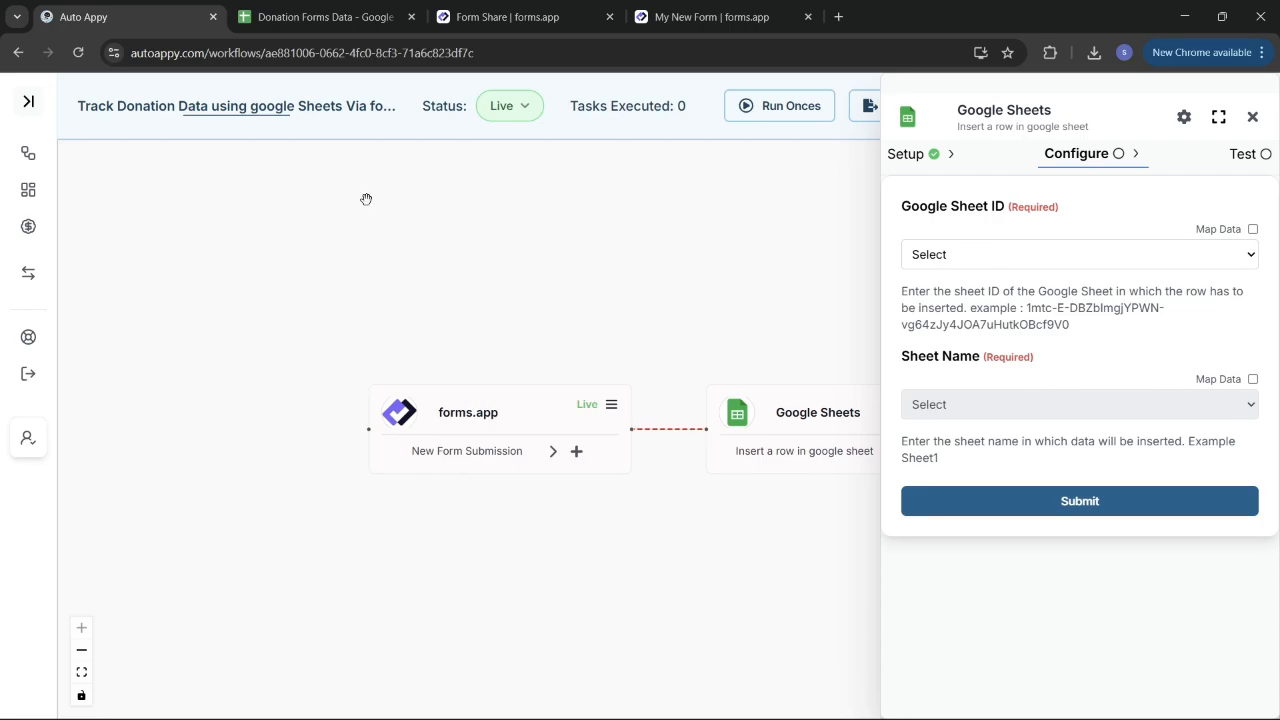
left_click(300, 14)
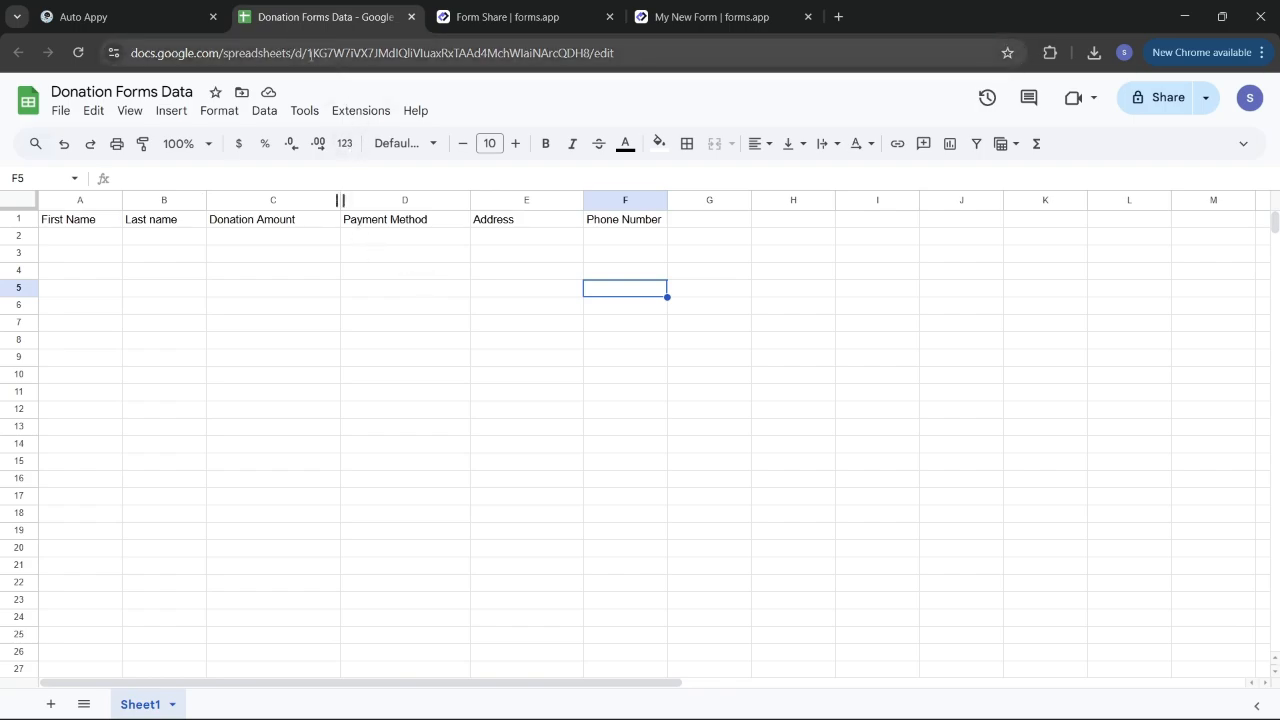
Step: Copy the Donation Forms Data spreadsheet ID from the address bar and return to Auto Appy
left_click_drag(302, 52, 589, 64)
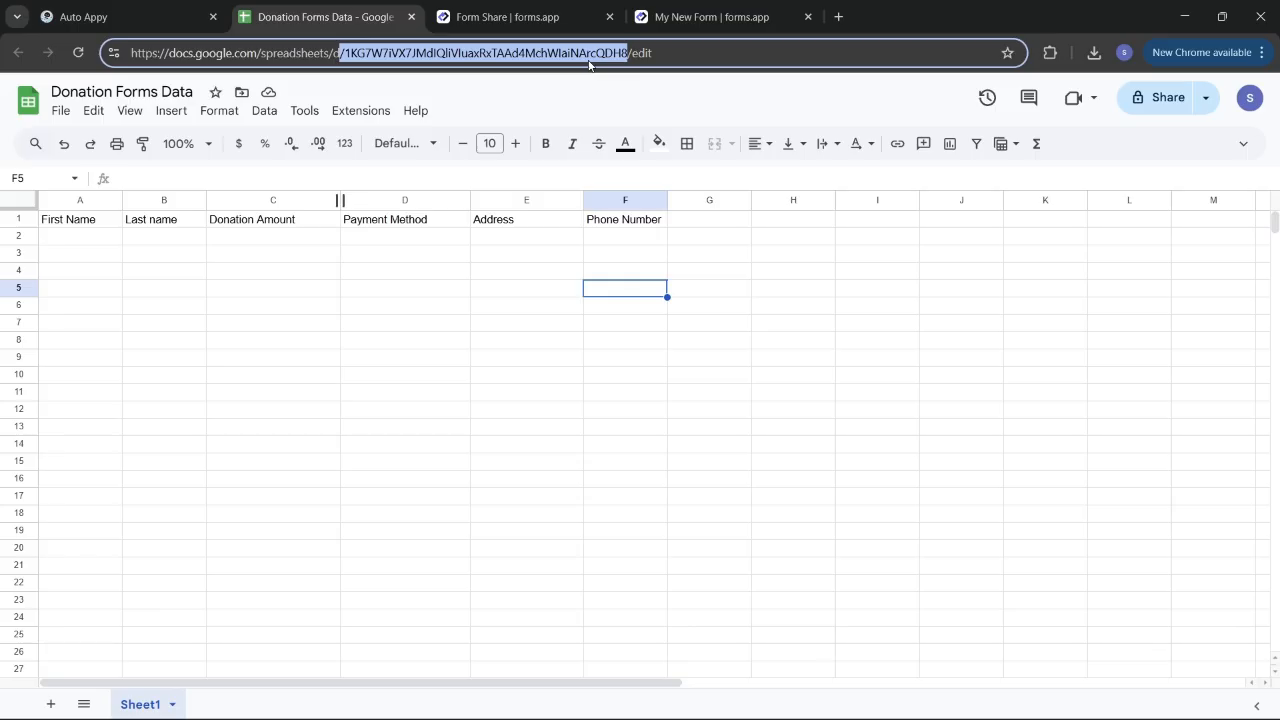
left_click(140, 8)
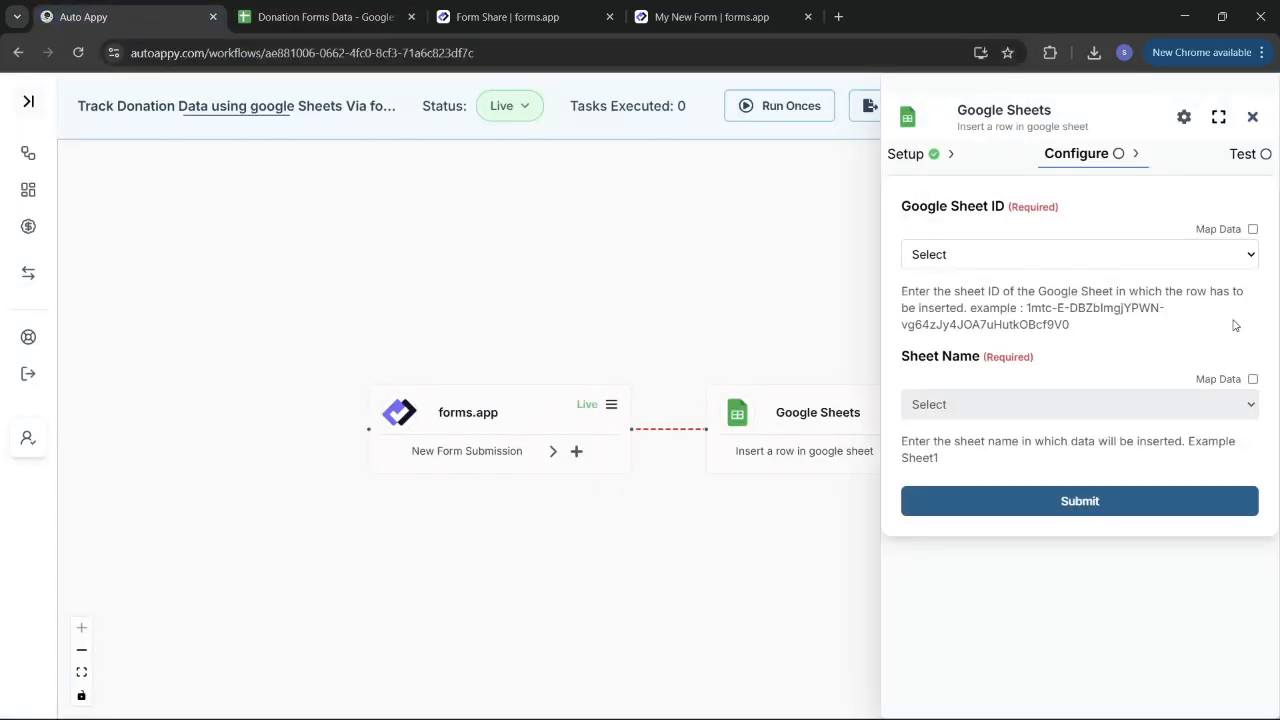
Step: Enable Map Data for Google Sheet ID and paste the copied spreadsheet ID
left_click(1254, 229)
left_click(1135, 268)
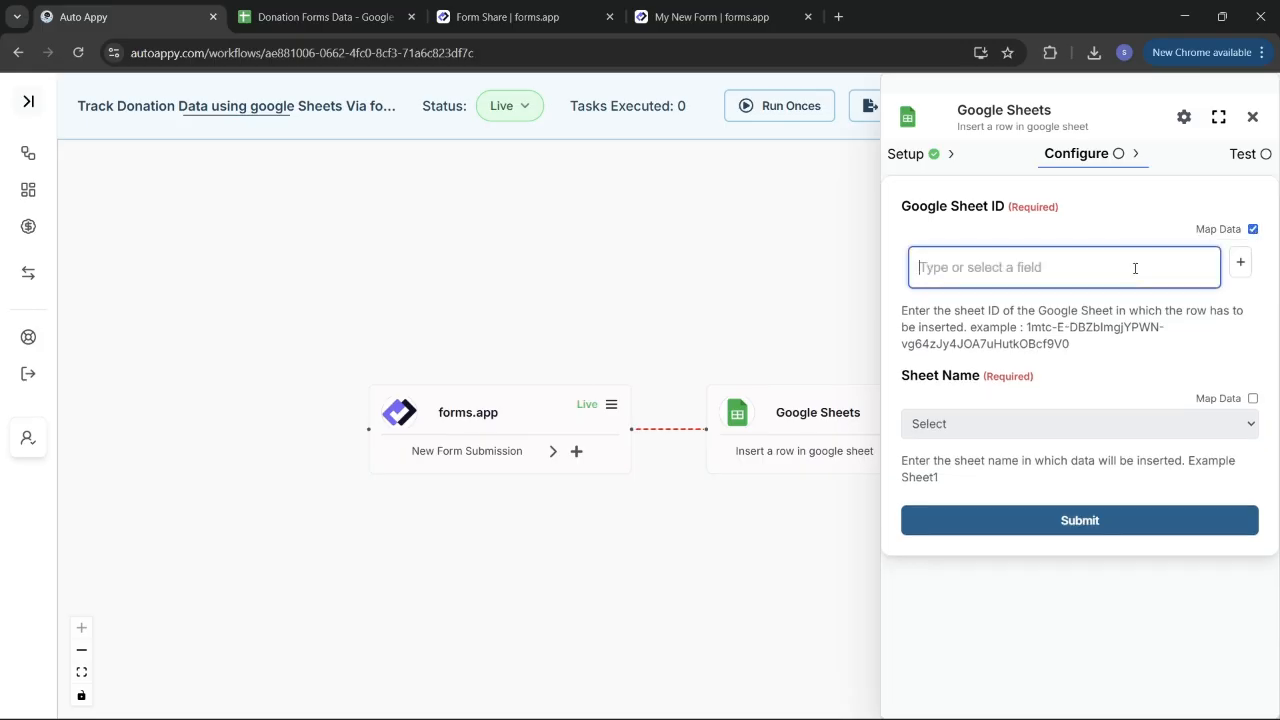
key("ctrl+v")
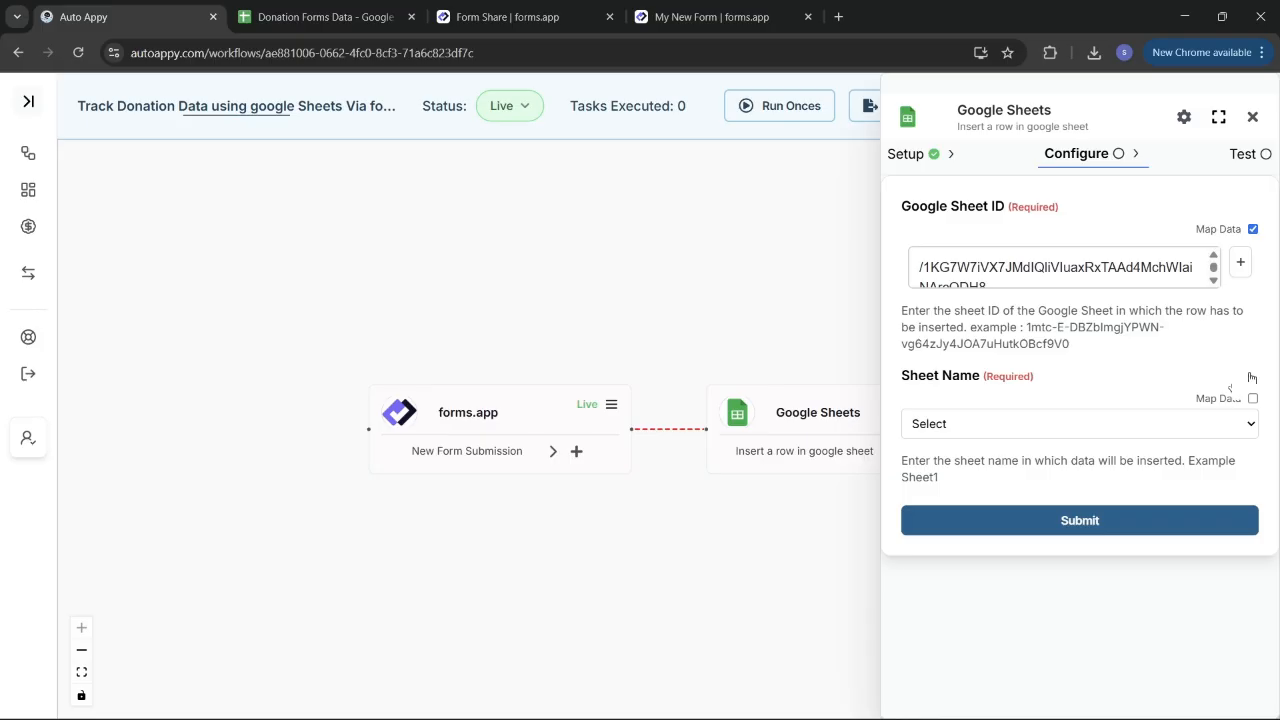
left_click(1163, 423)
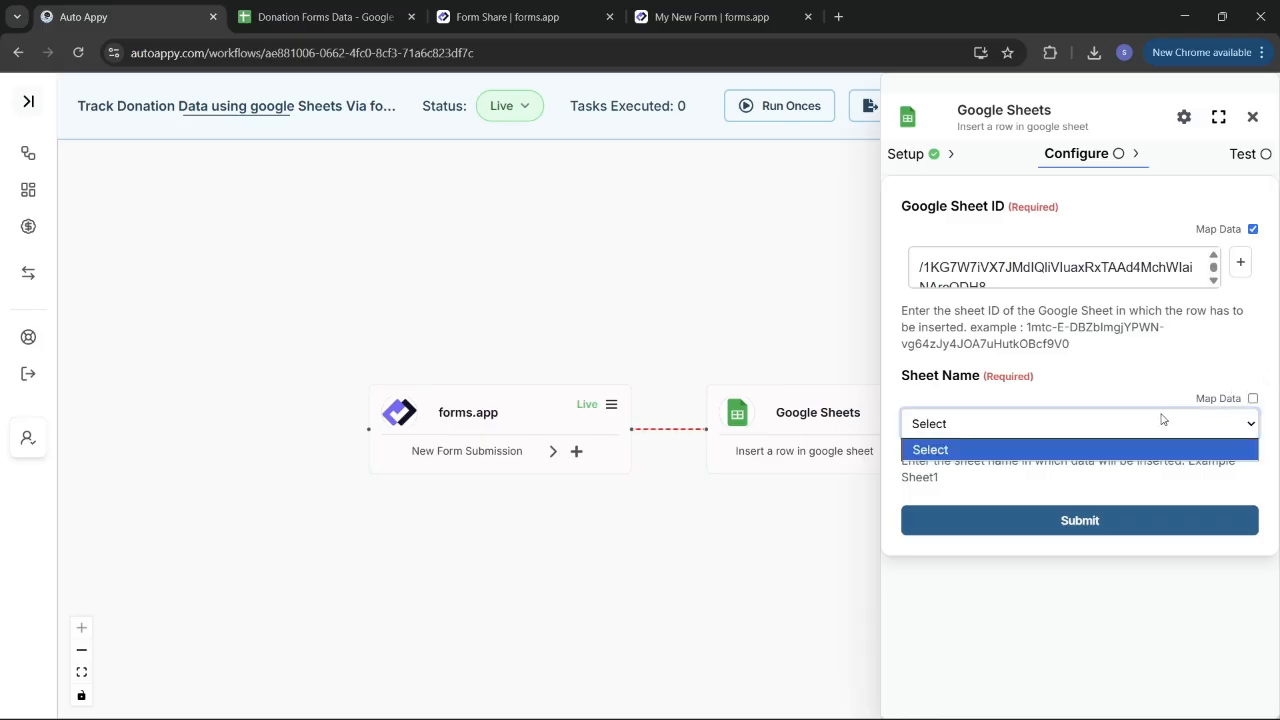
left_click(1110, 370)
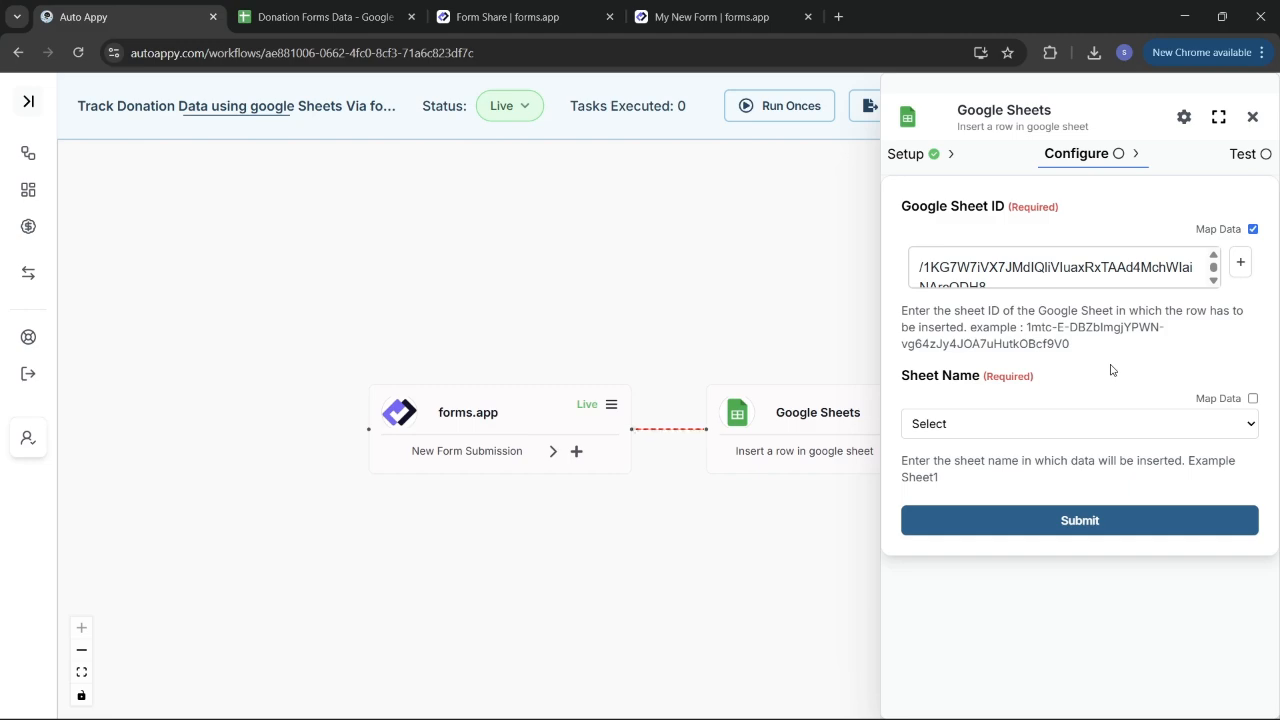
left_click(1067, 424)
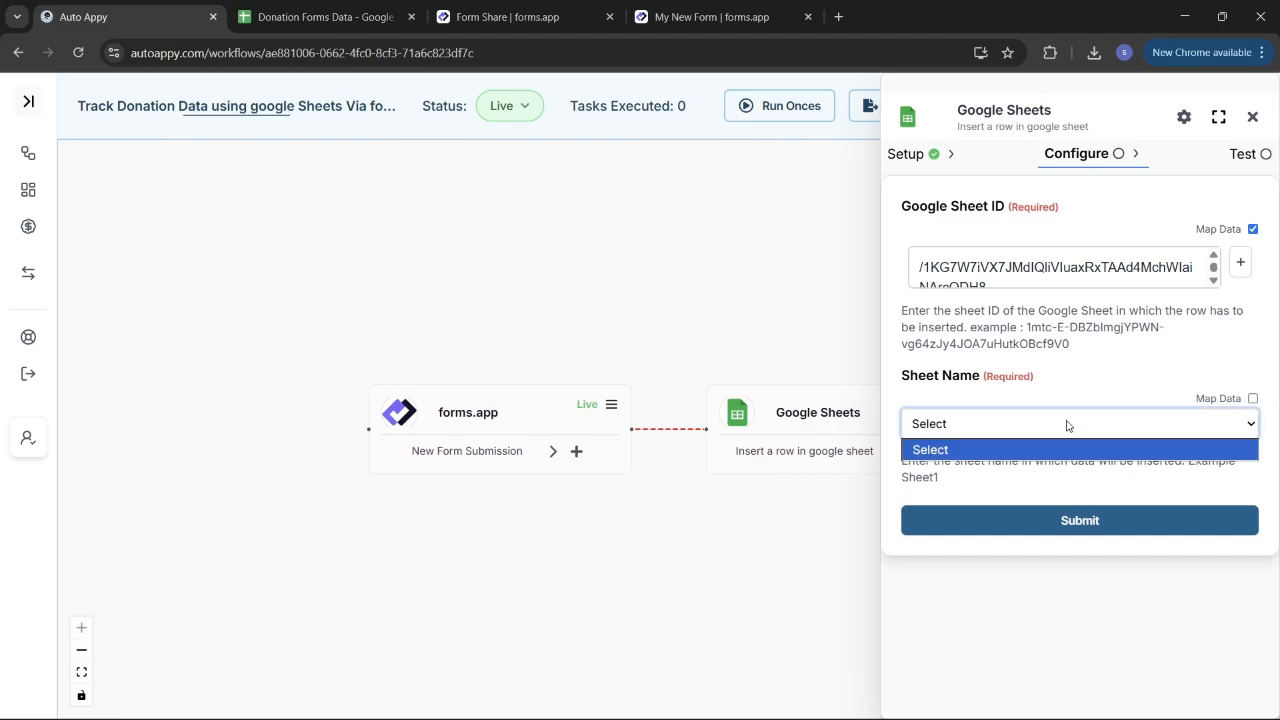
left_click(1067, 424)
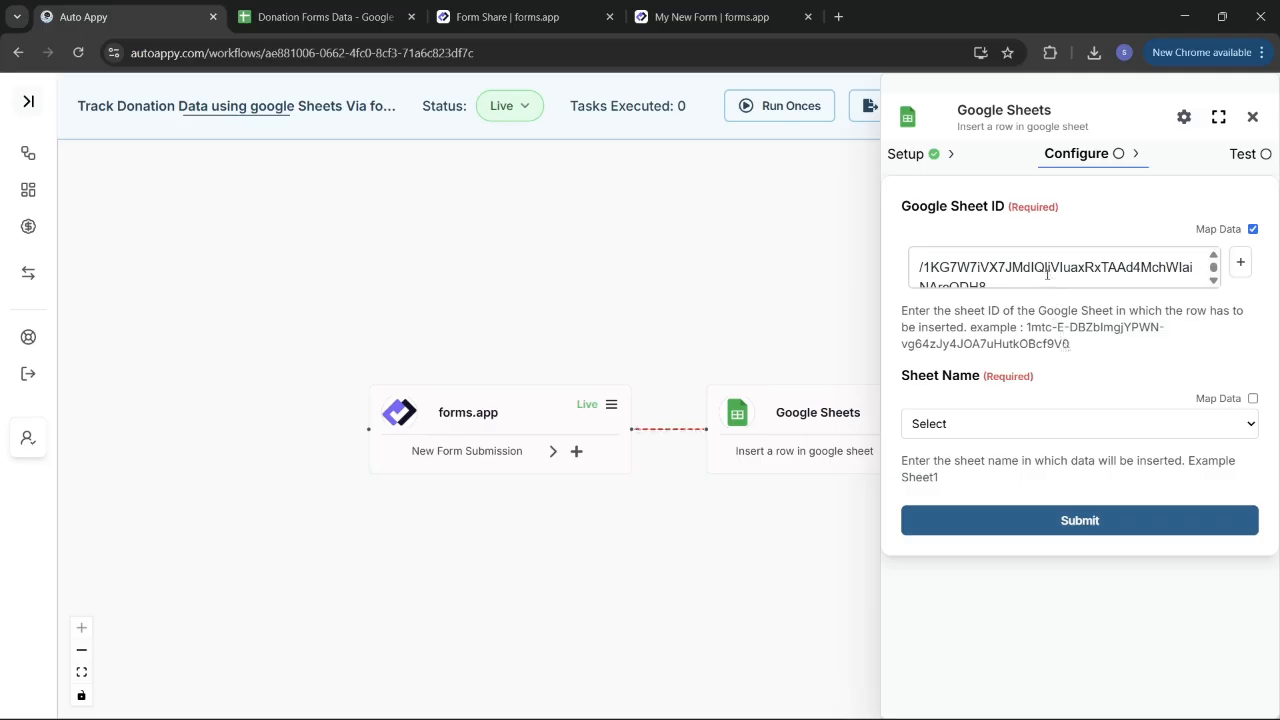
Step: Edit the pasted Sheet ID and retry loading the Sheet Name list
left_click_drag(1037, 288, 912, 274)
left_click(987, 428)
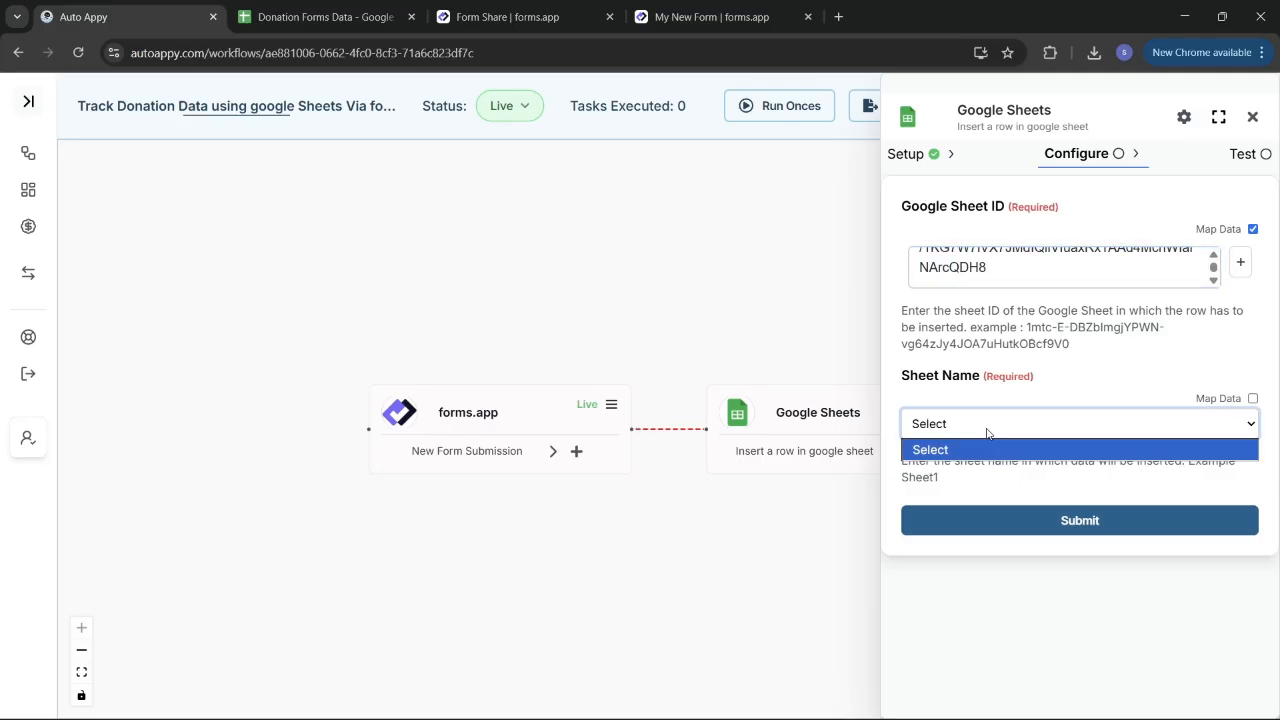
left_click(987, 430)
left_click(987, 432)
left_click(987, 432)
left_click(987, 432)
left_click(987, 432)
left_click(987, 432)
left_click(987, 432)
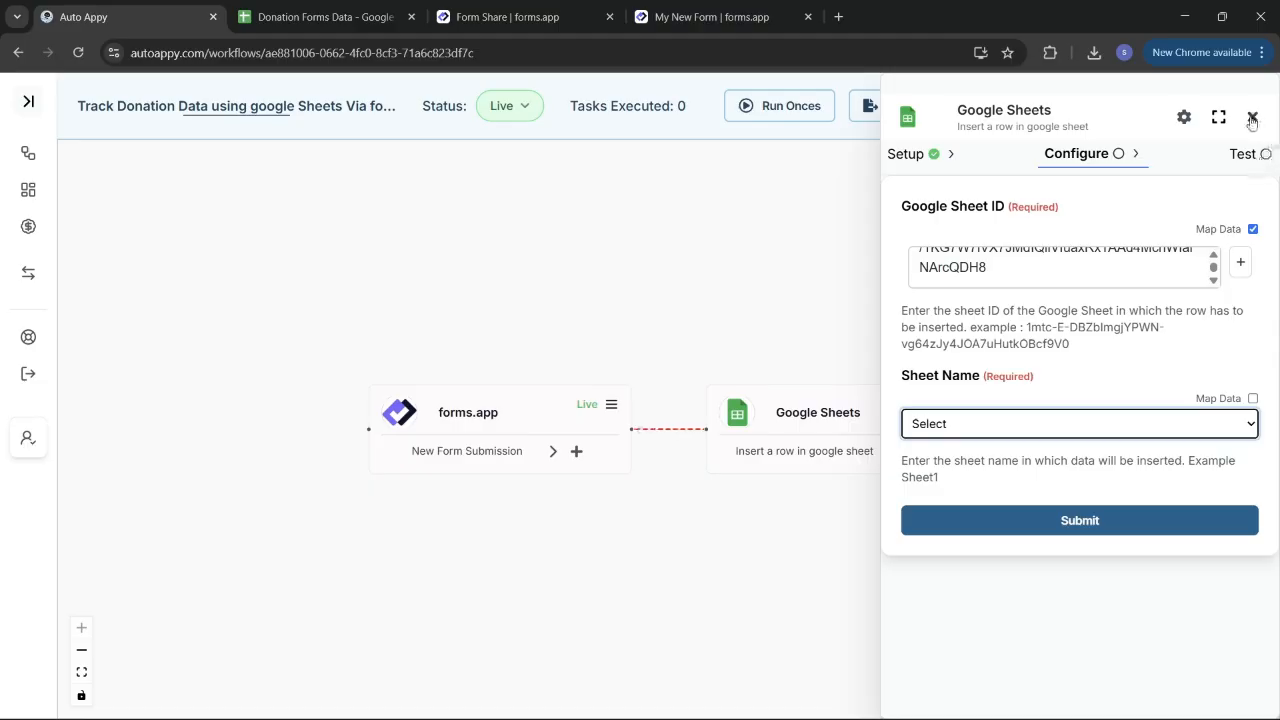
left_click(1253, 229)
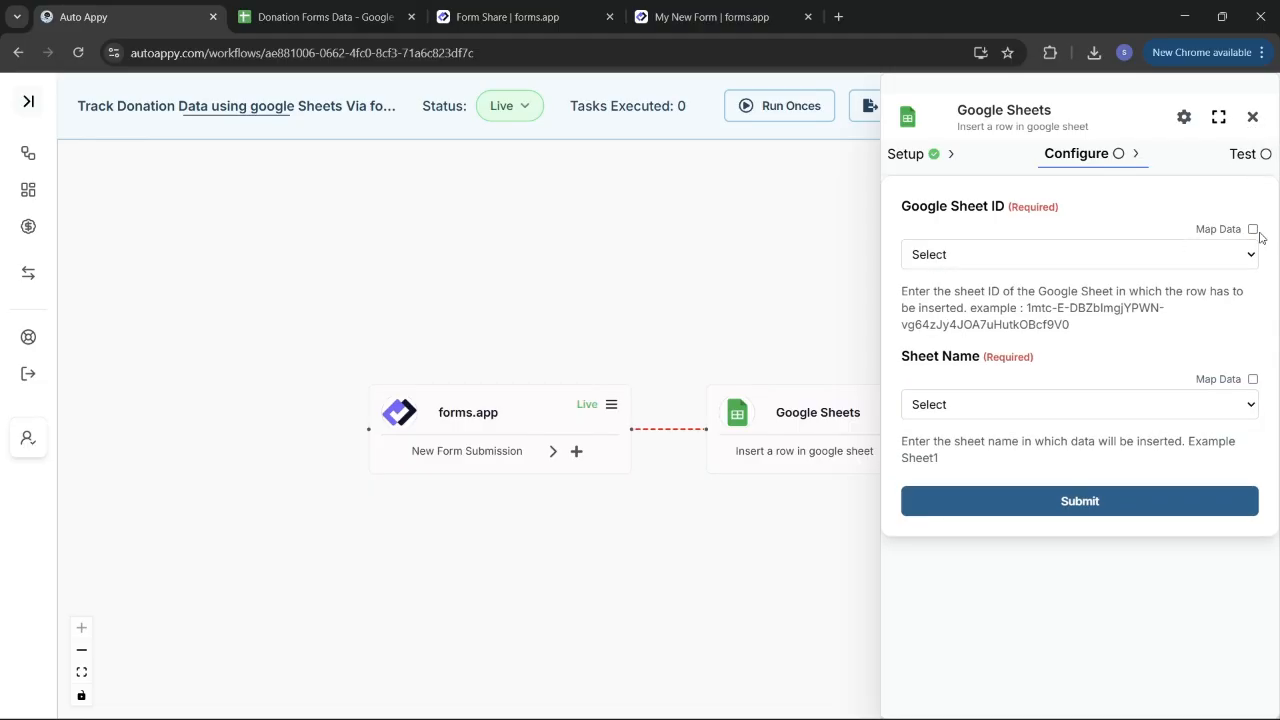
left_click(1253, 229)
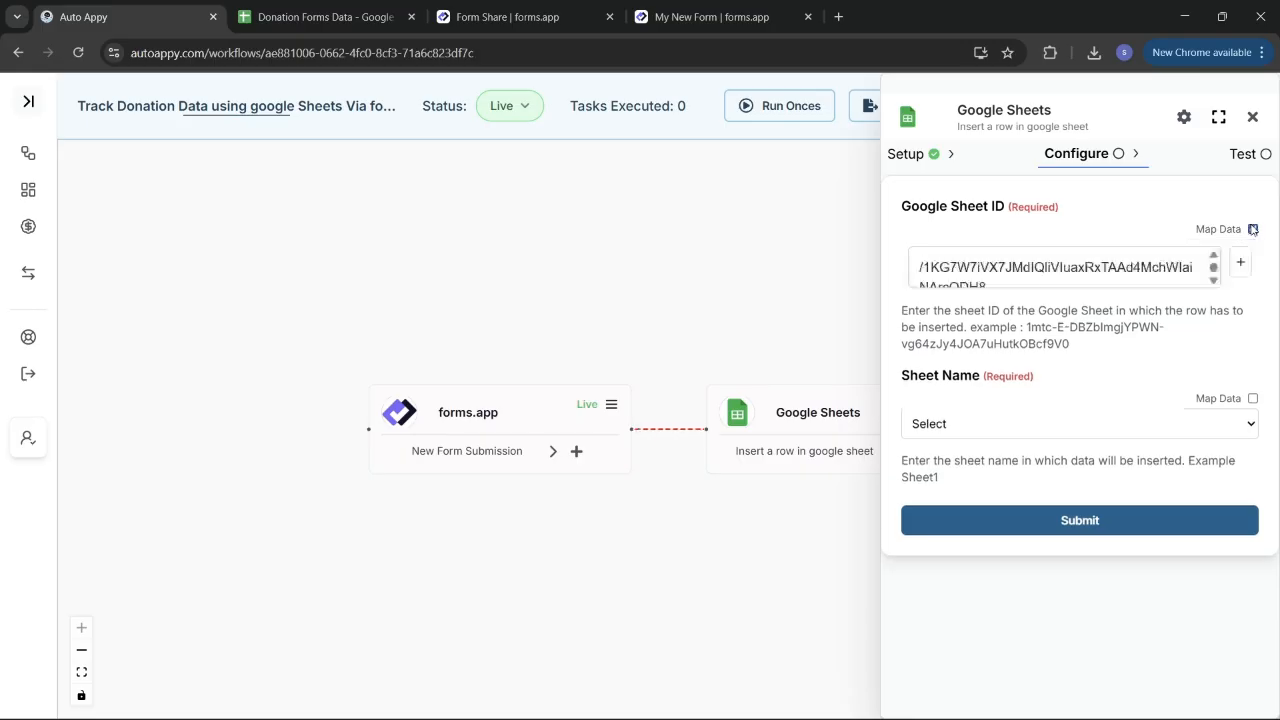
Step: Clear and re-paste the spreadsheet ID, then choose Sheet1 as the Sheet Name
left_click(1164, 279)
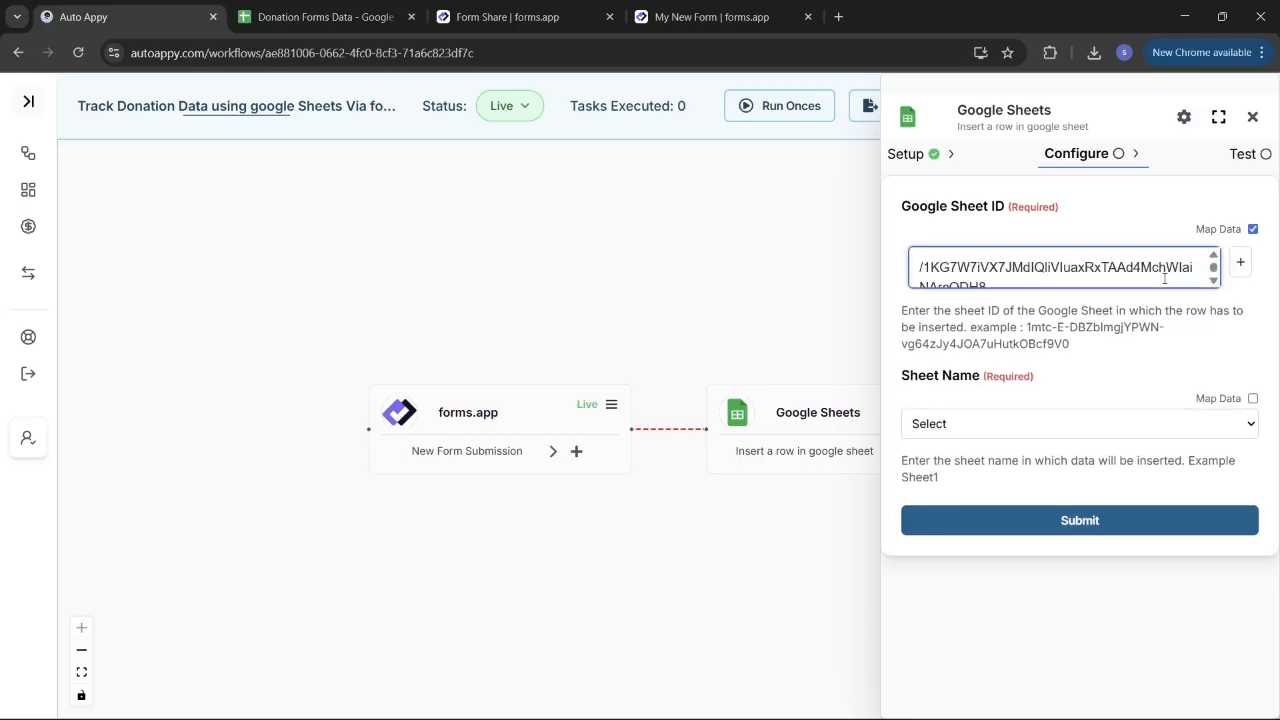
left_click(1131, 432)
left_click(1152, 277)
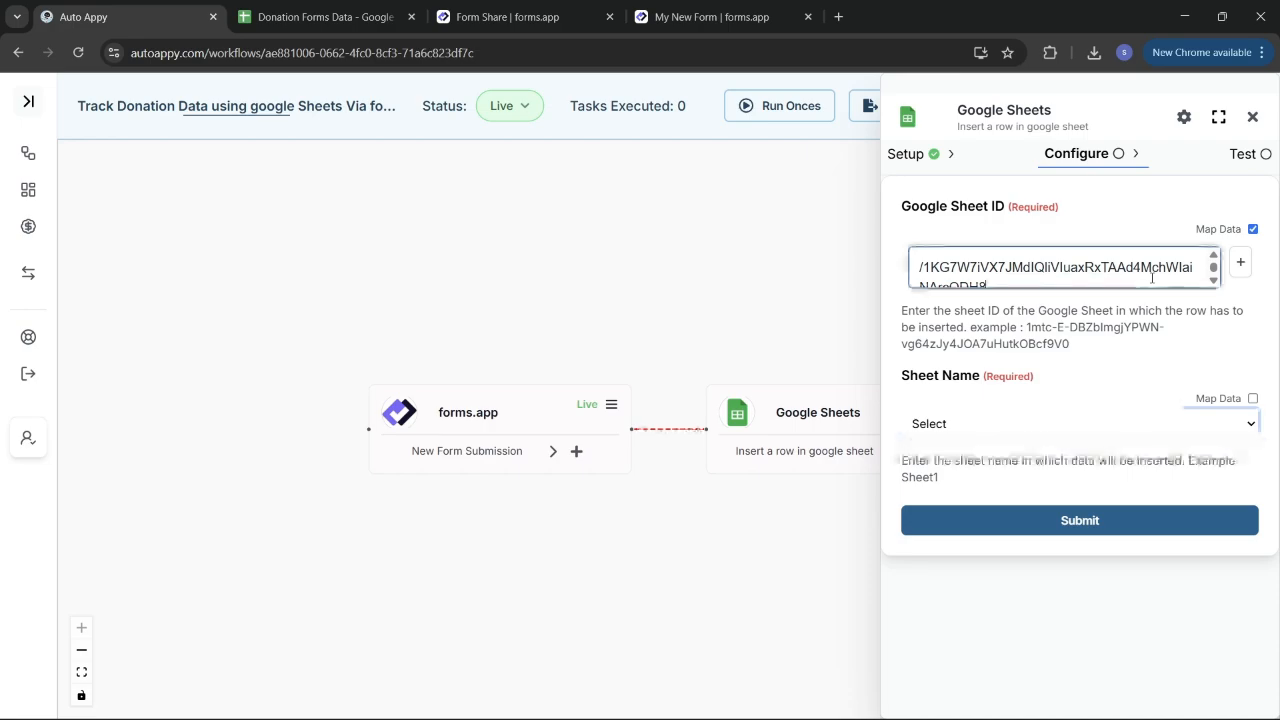
key("ctrl+a")
key("BackSpace")
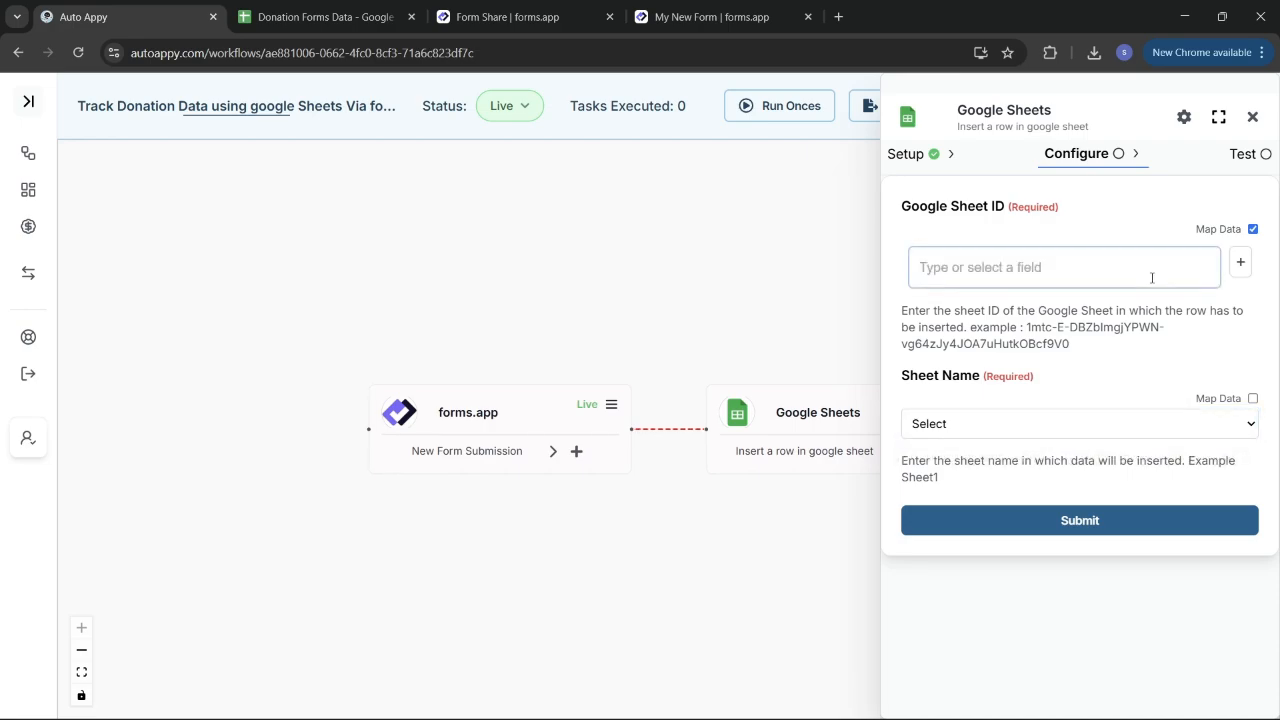
left_click(1110, 254)
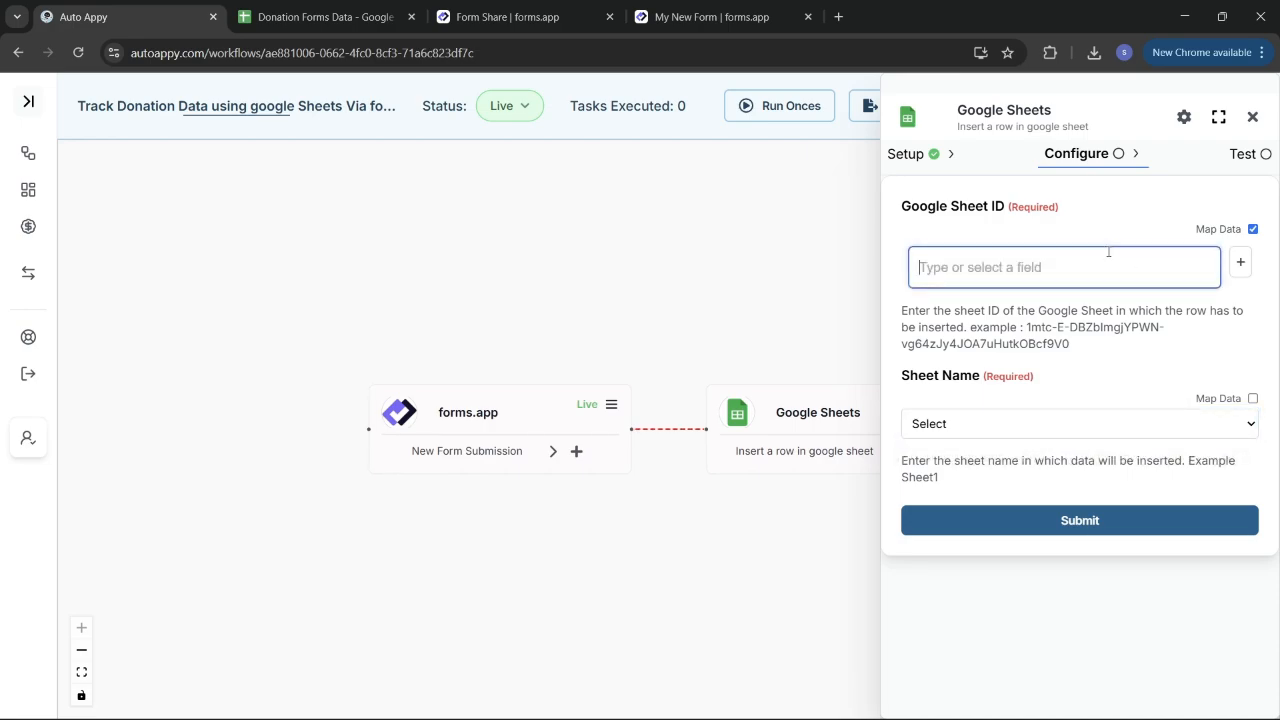
key("ctrl+v")
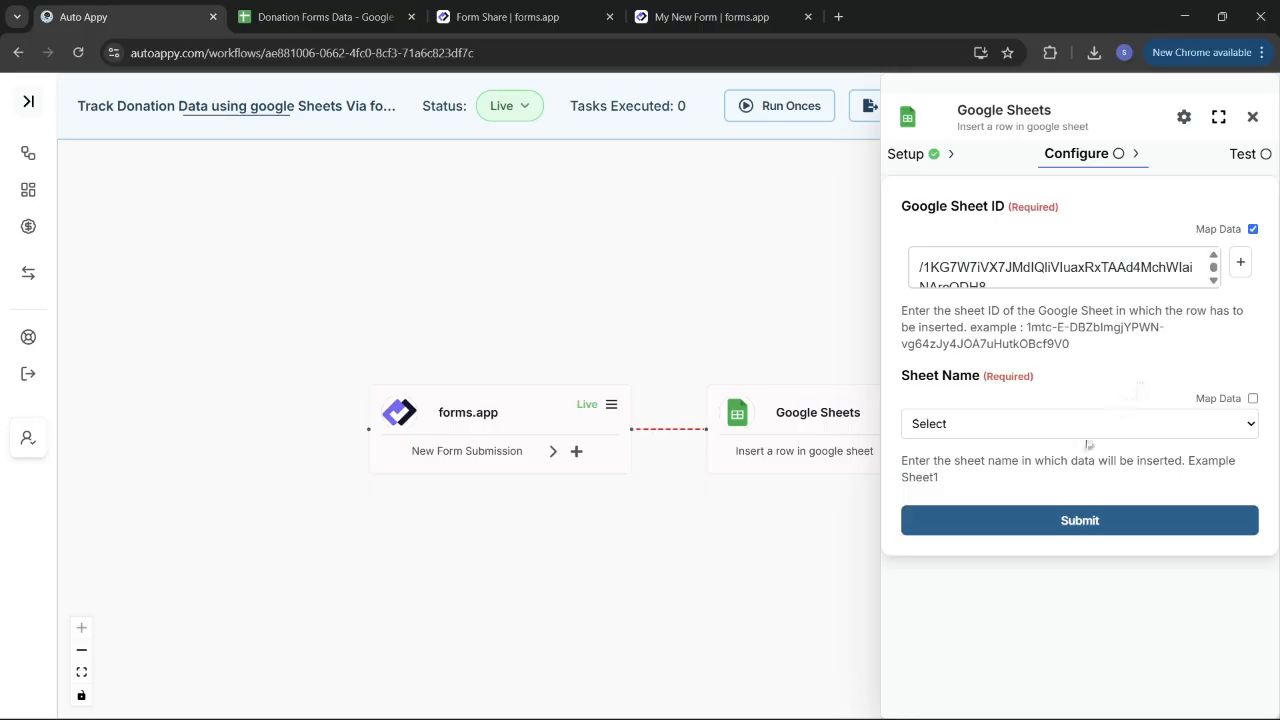
left_click(1141, 429)
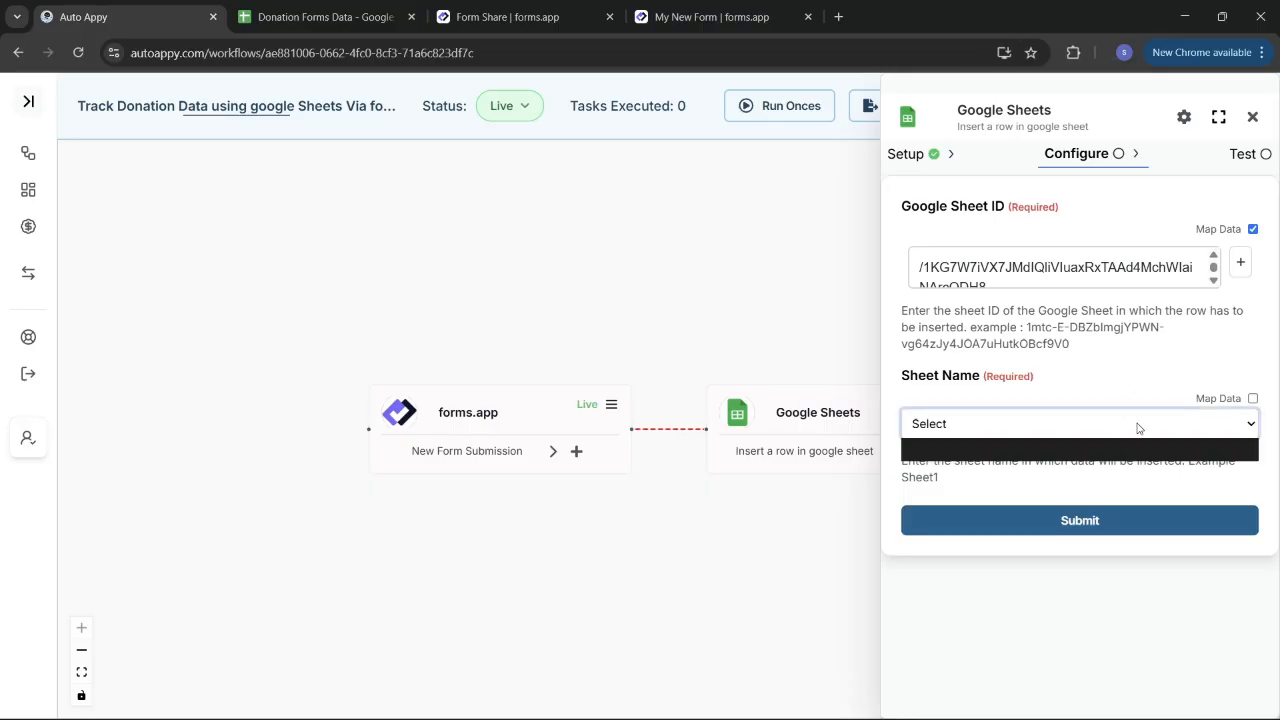
left_click(1142, 460)
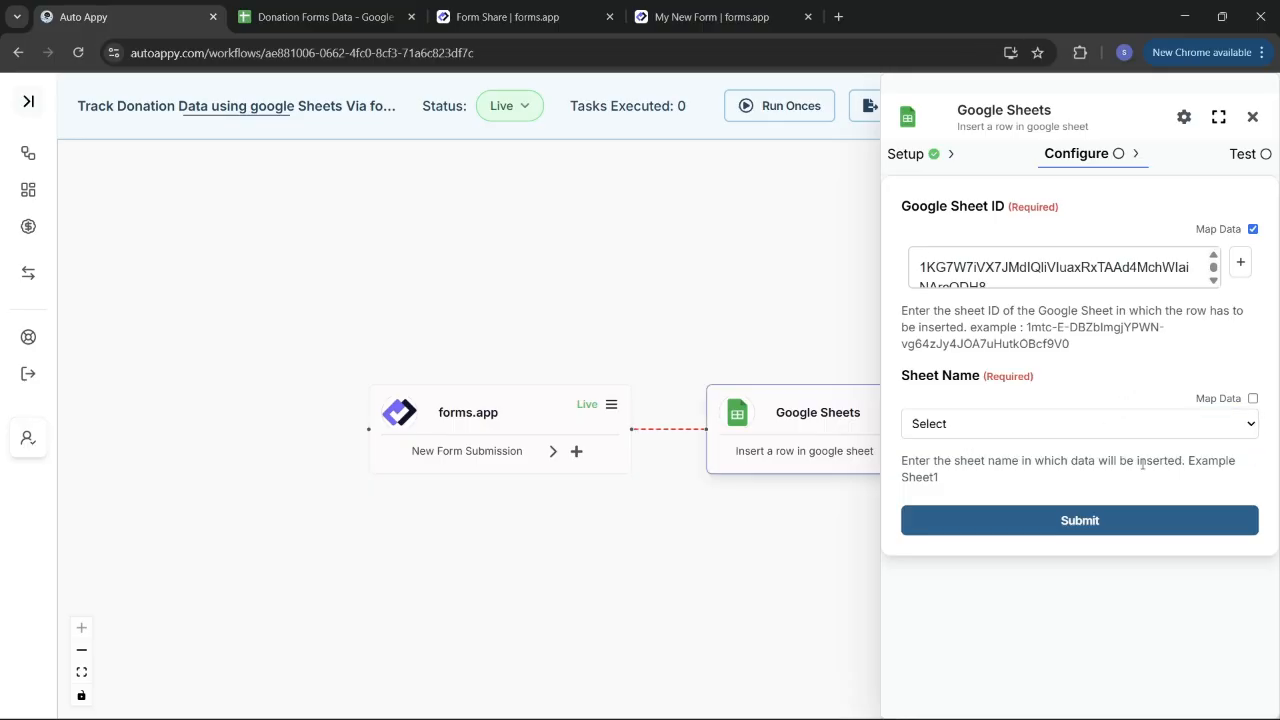
left_click(1104, 426)
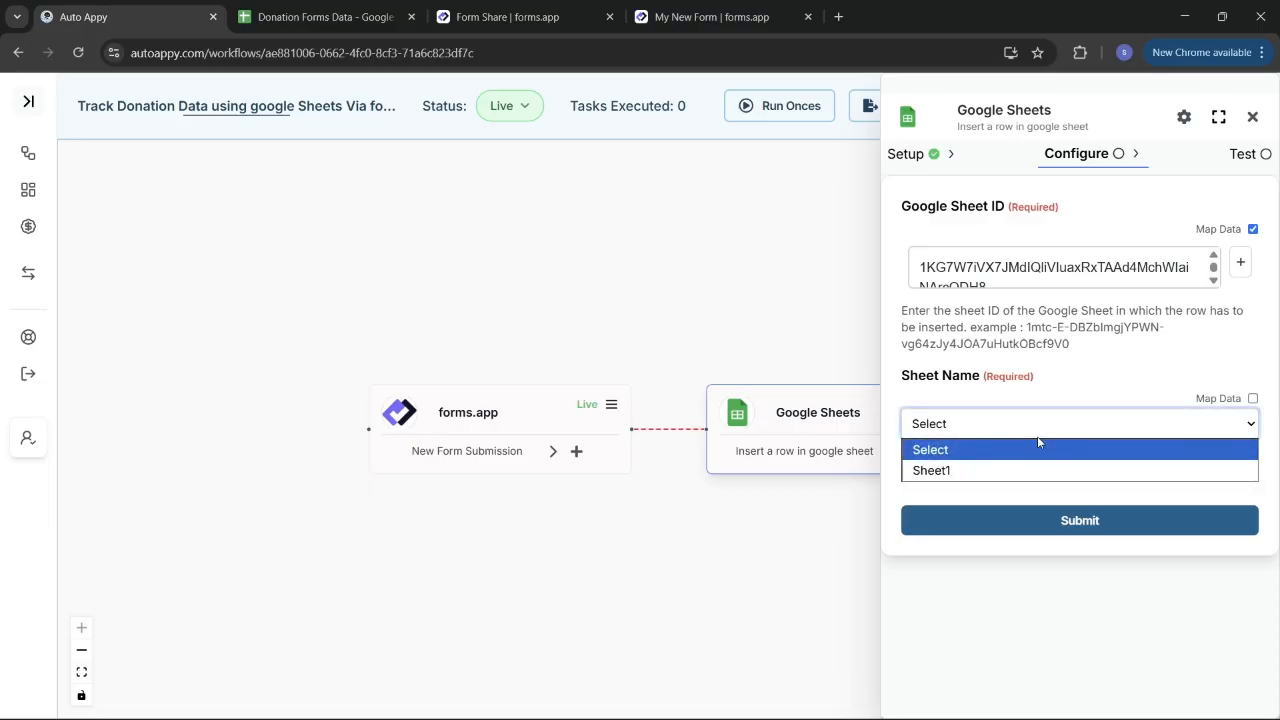
left_click(960, 470)
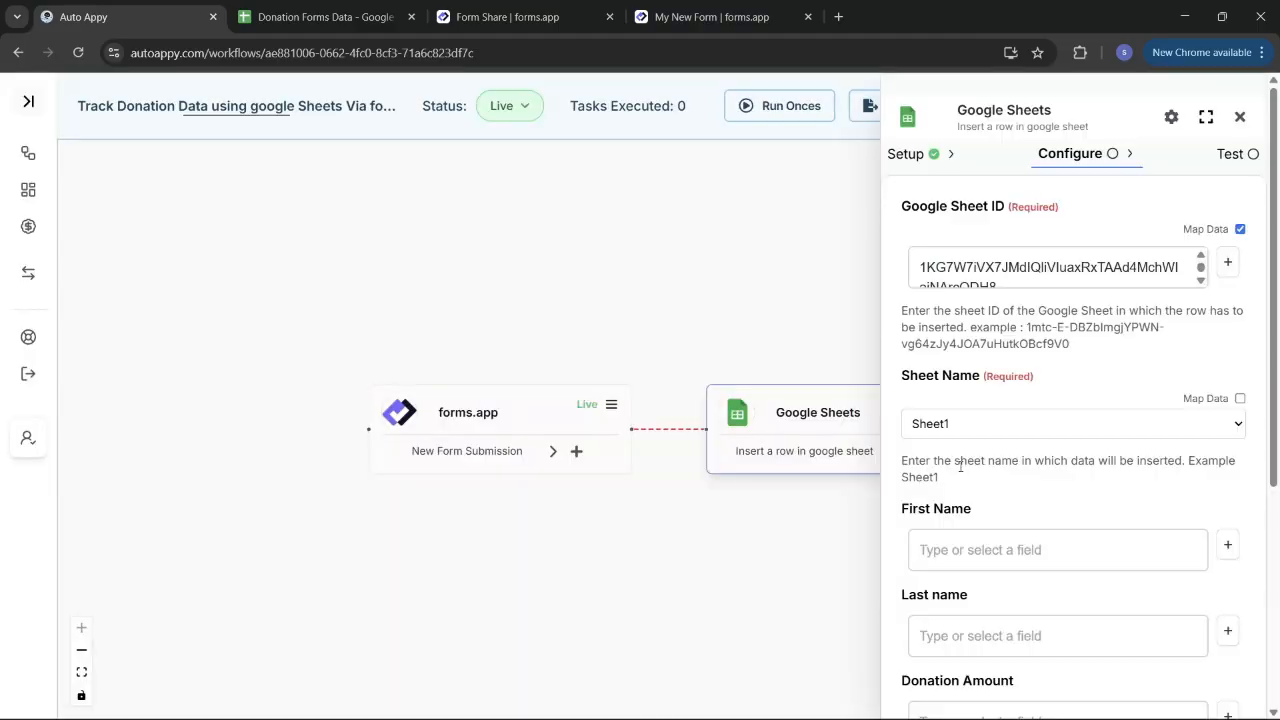
Step: Map First Name and Last name to the forms.app first and last name answers
left_click(1082, 542)
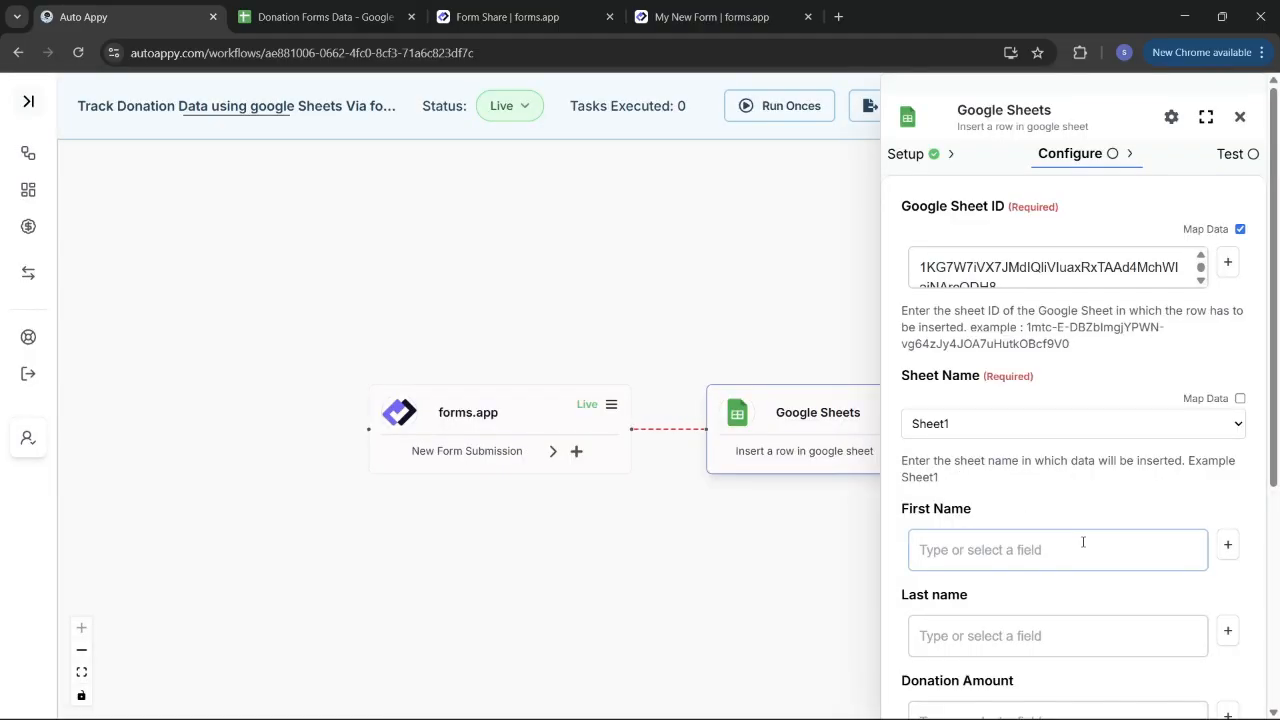
scroll(1082, 542, "down", 3)
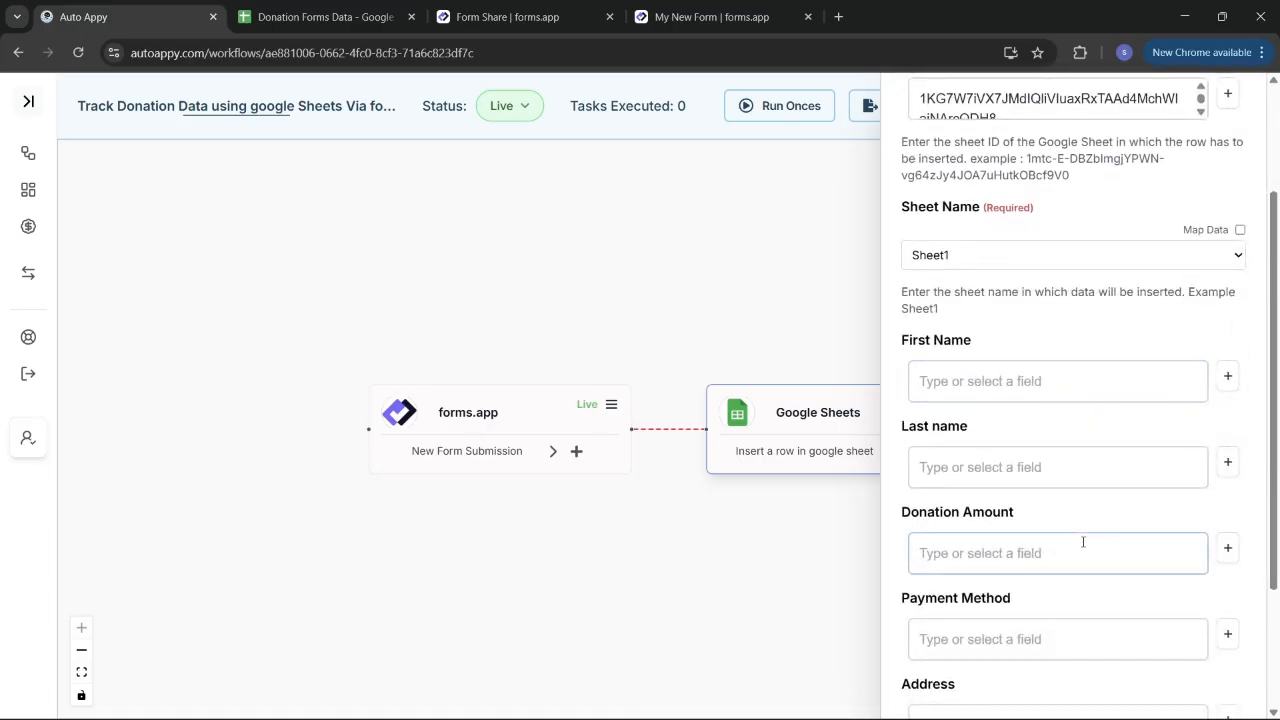
scroll(1082, 542, "down", 3)
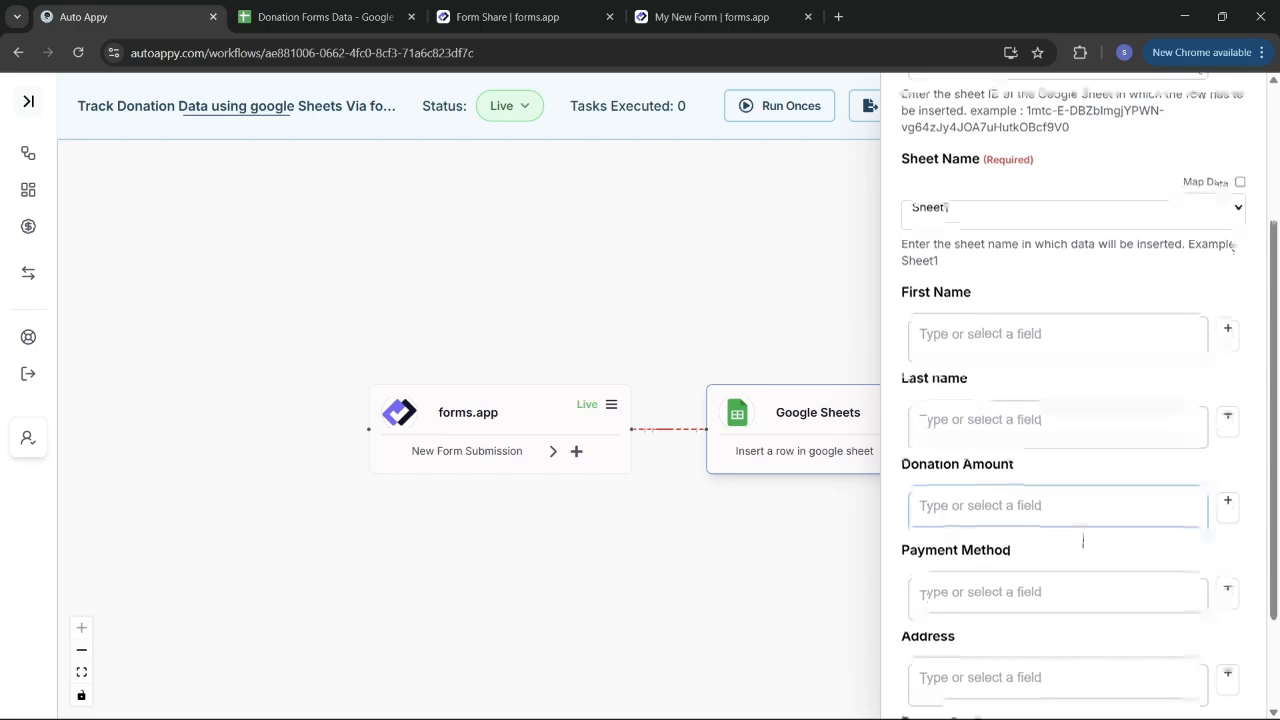
scroll(1082, 542, "up", 3)
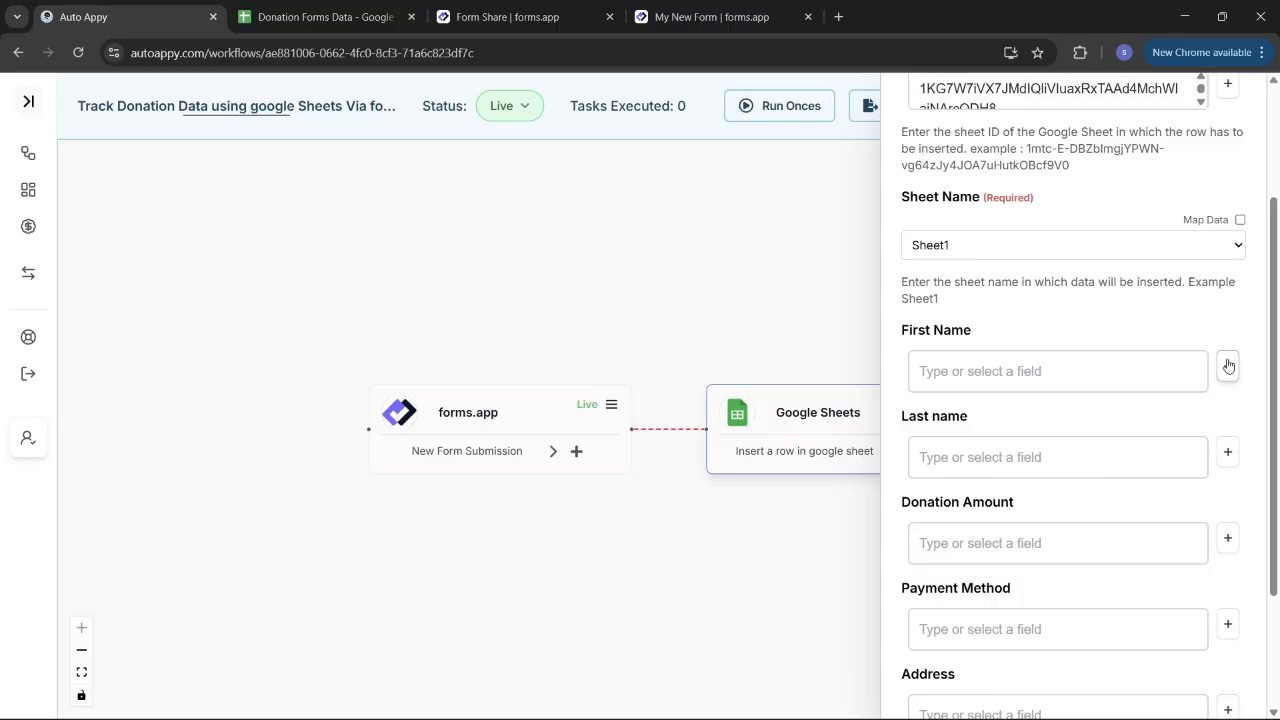
left_click(1228, 366)
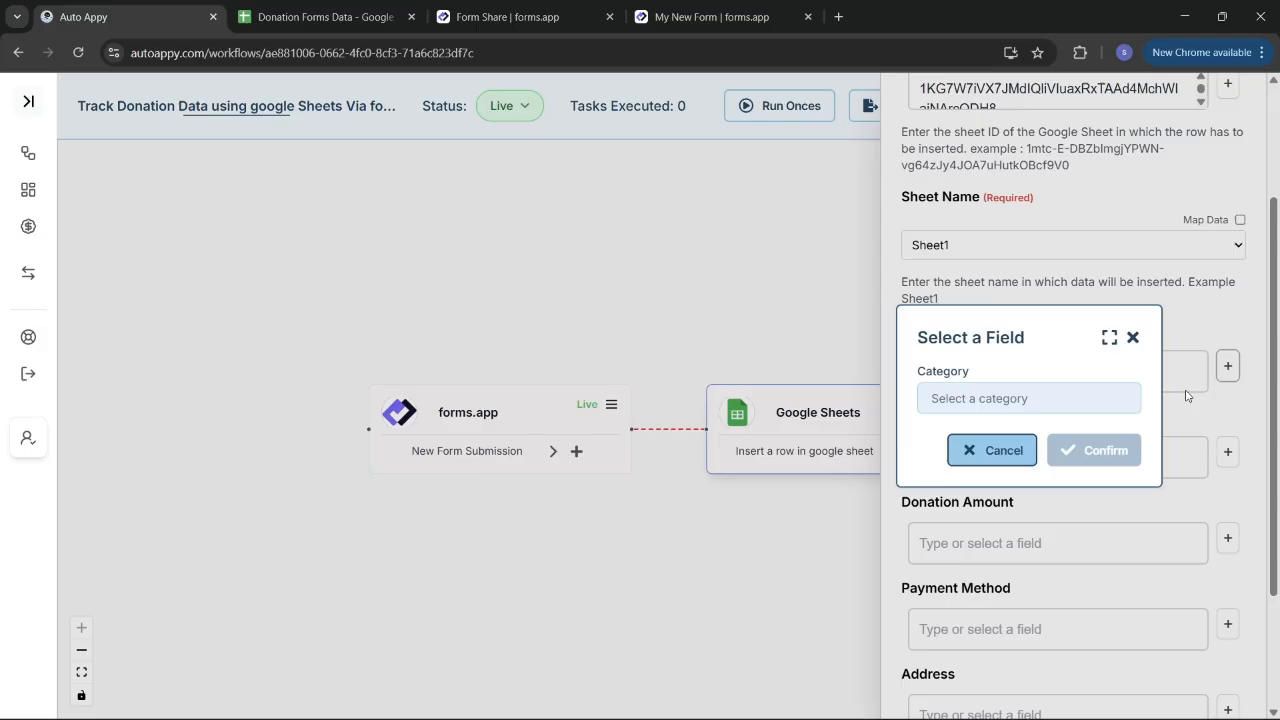
left_click(995, 405)
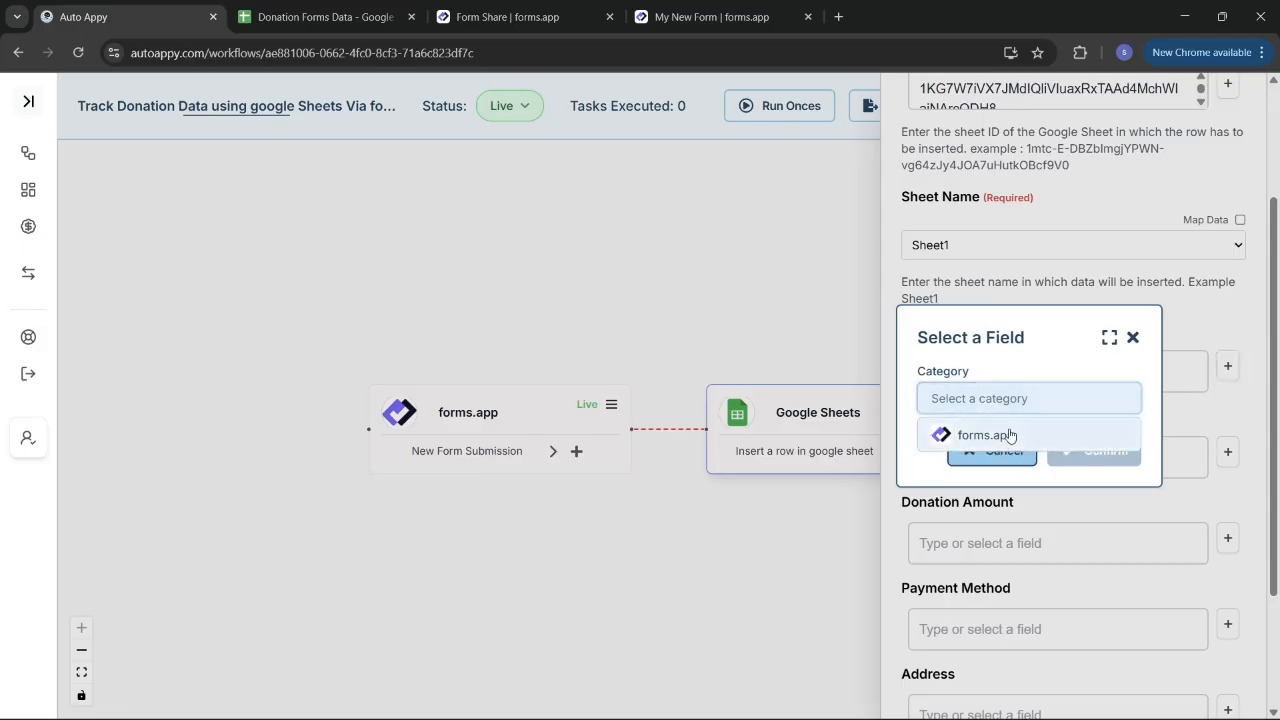
left_click(1010, 435)
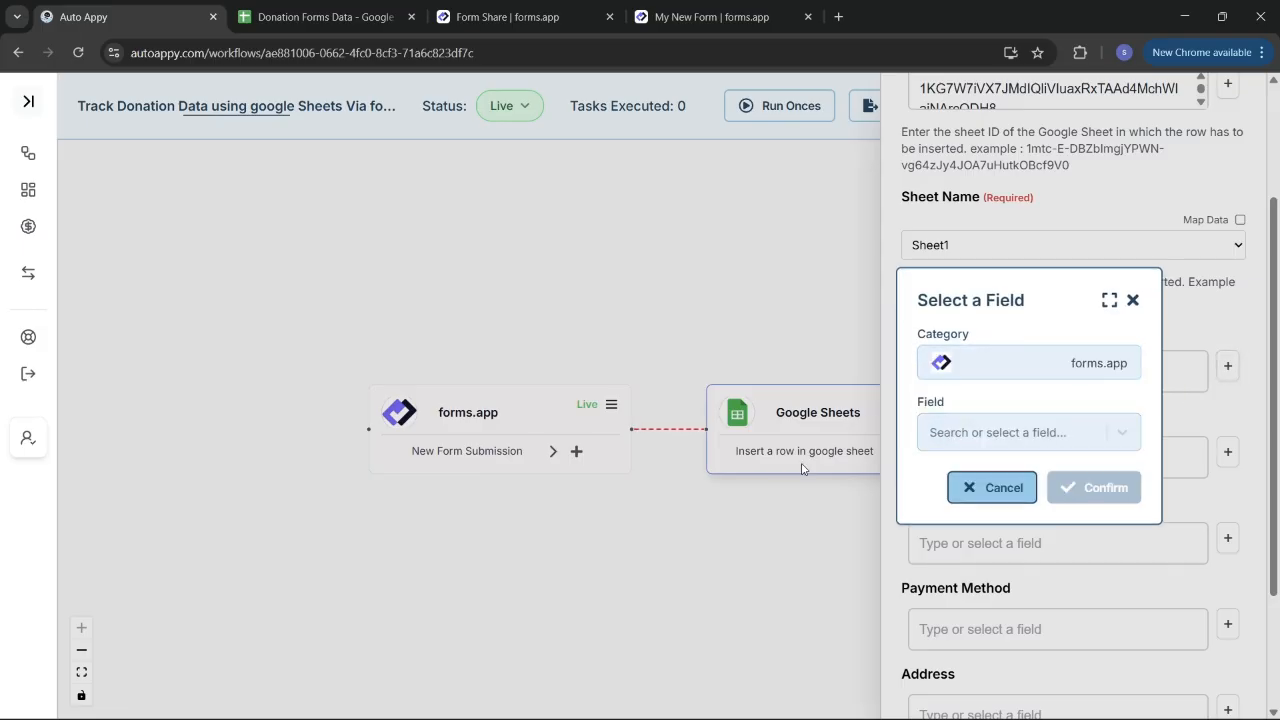
left_click(979, 443)
type("swar")
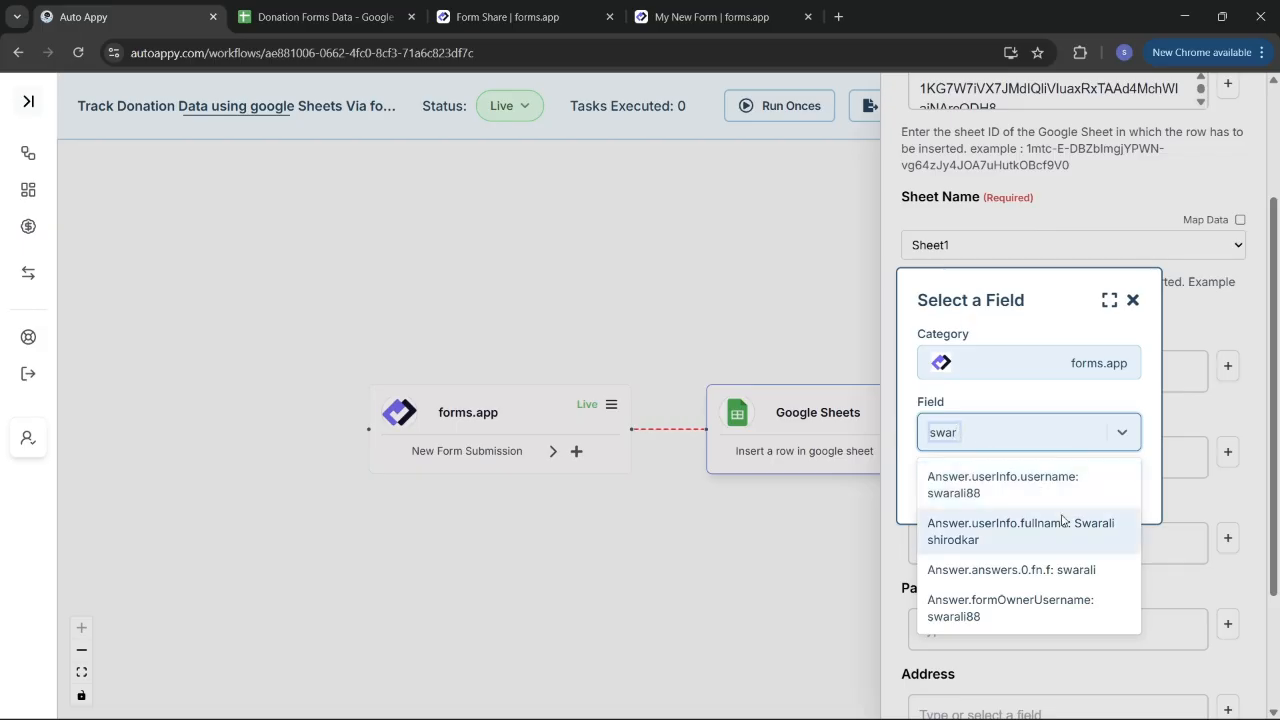
left_click(1063, 566)
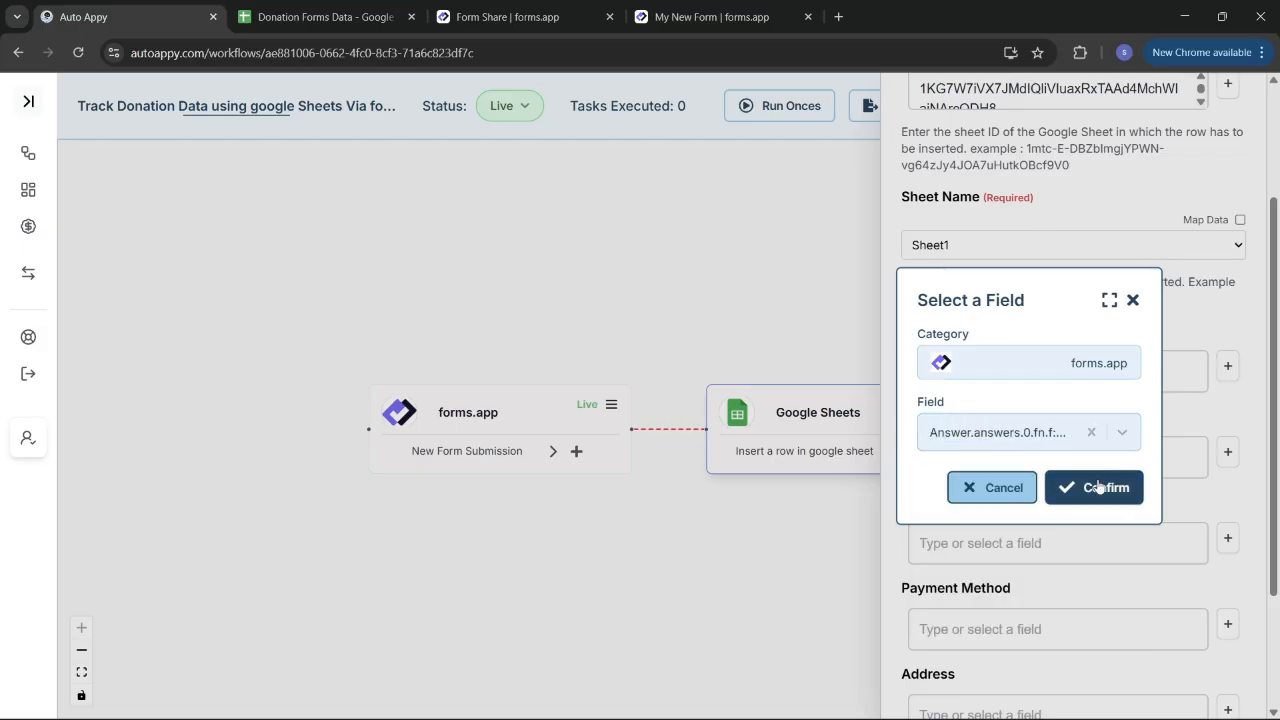
left_click(1097, 487)
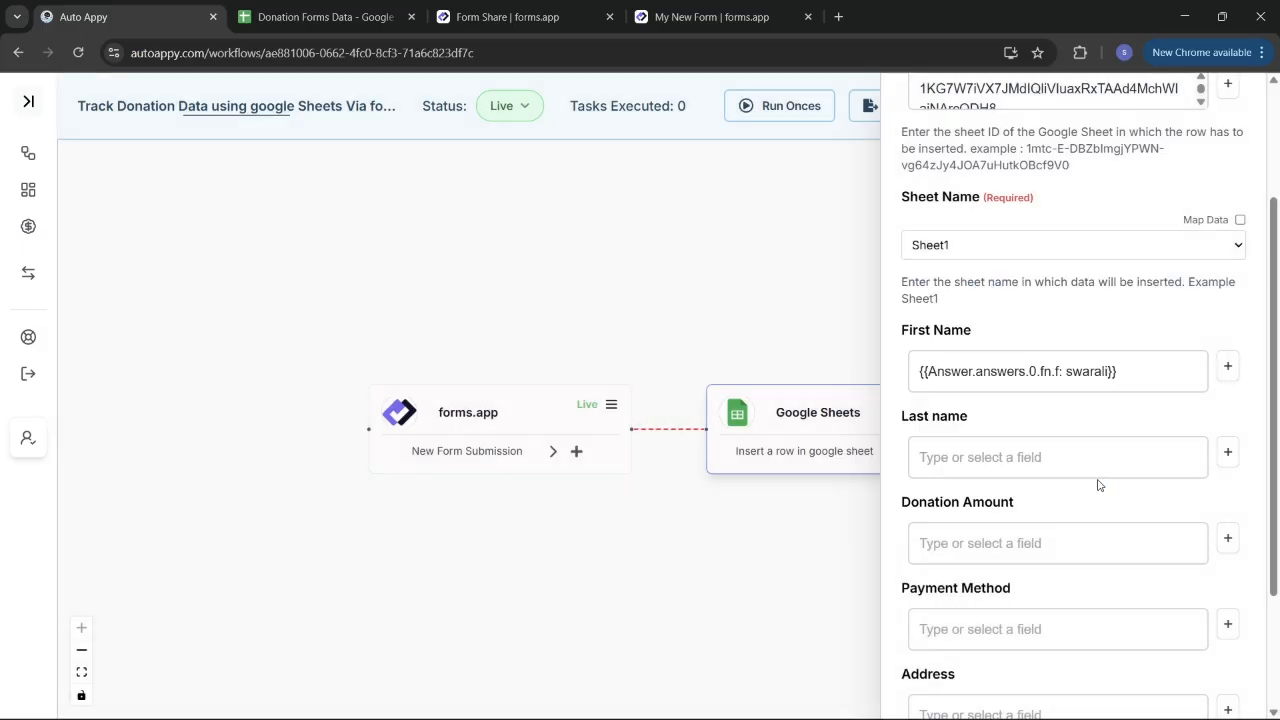
left_click(1228, 455)
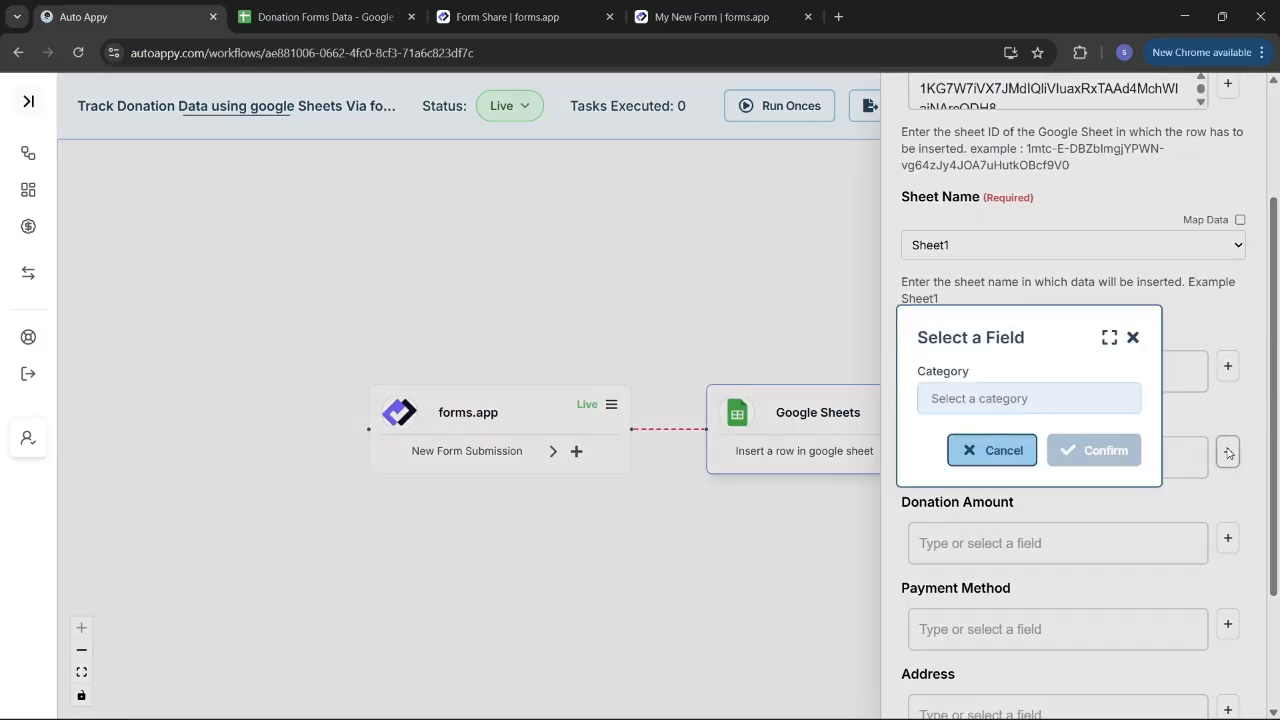
left_click(927, 400)
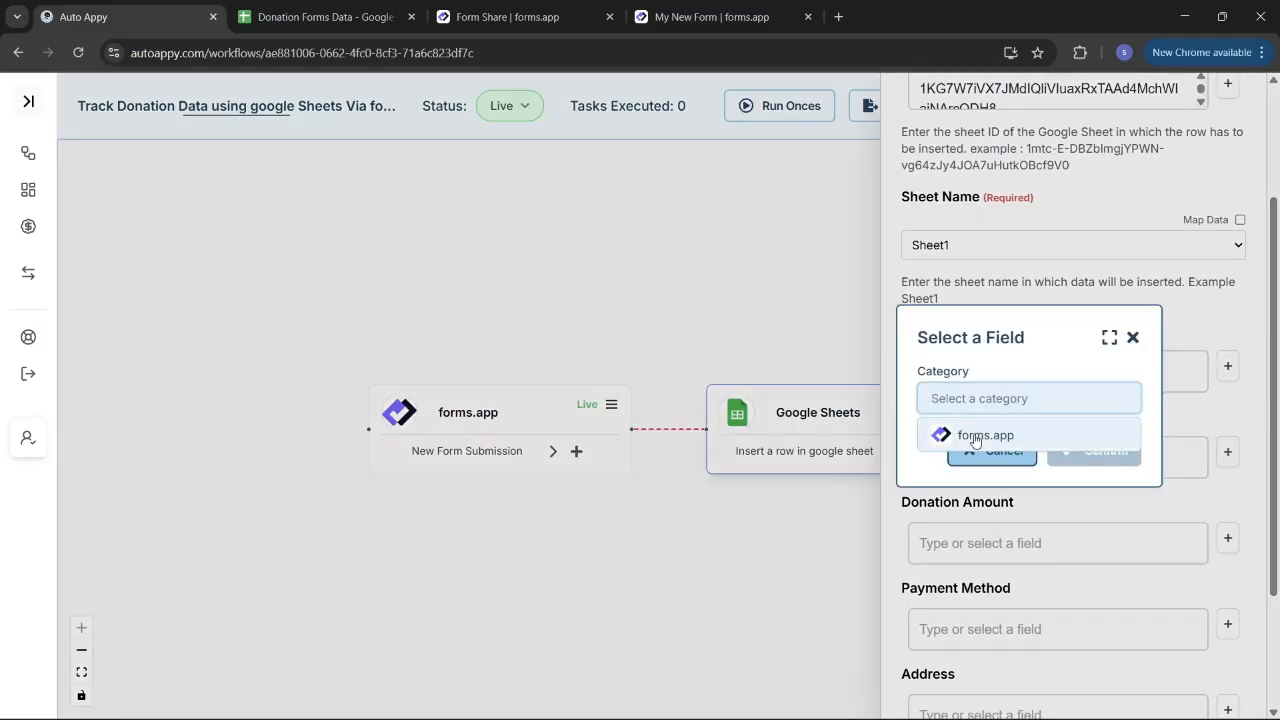
left_click(943, 431)
left_click(957, 430)
type("shir")
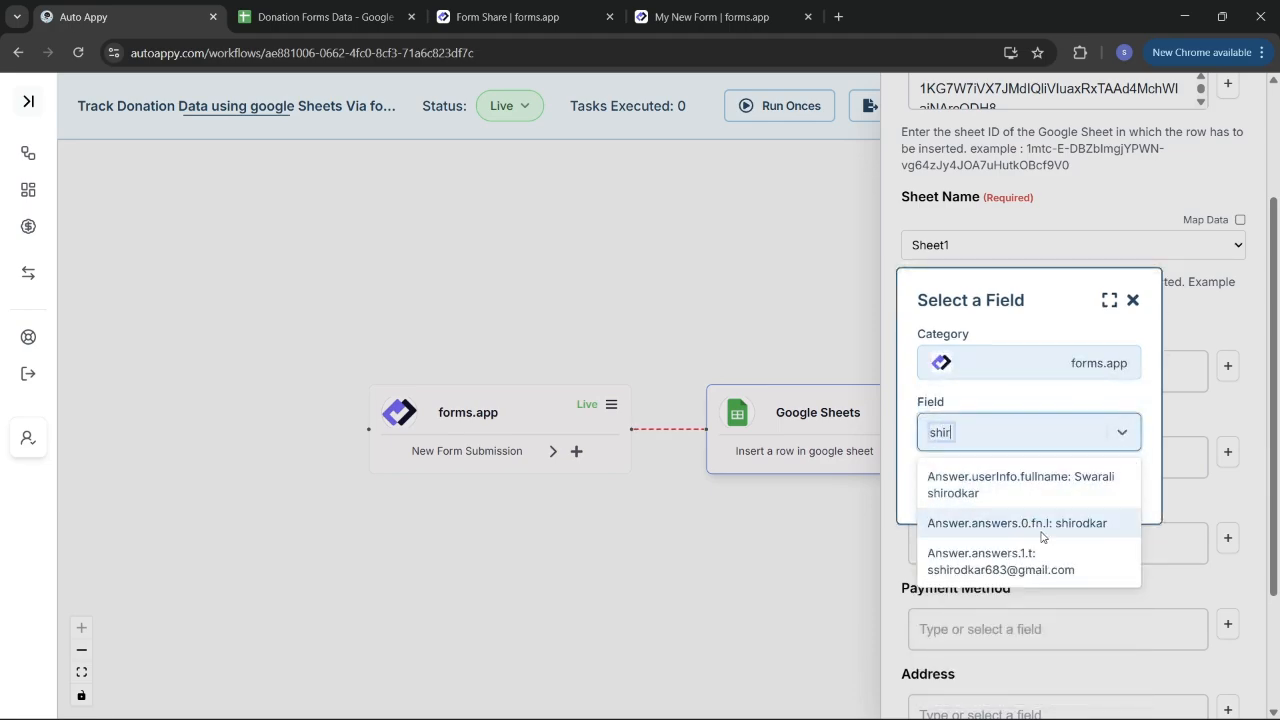
left_click(1027, 523)
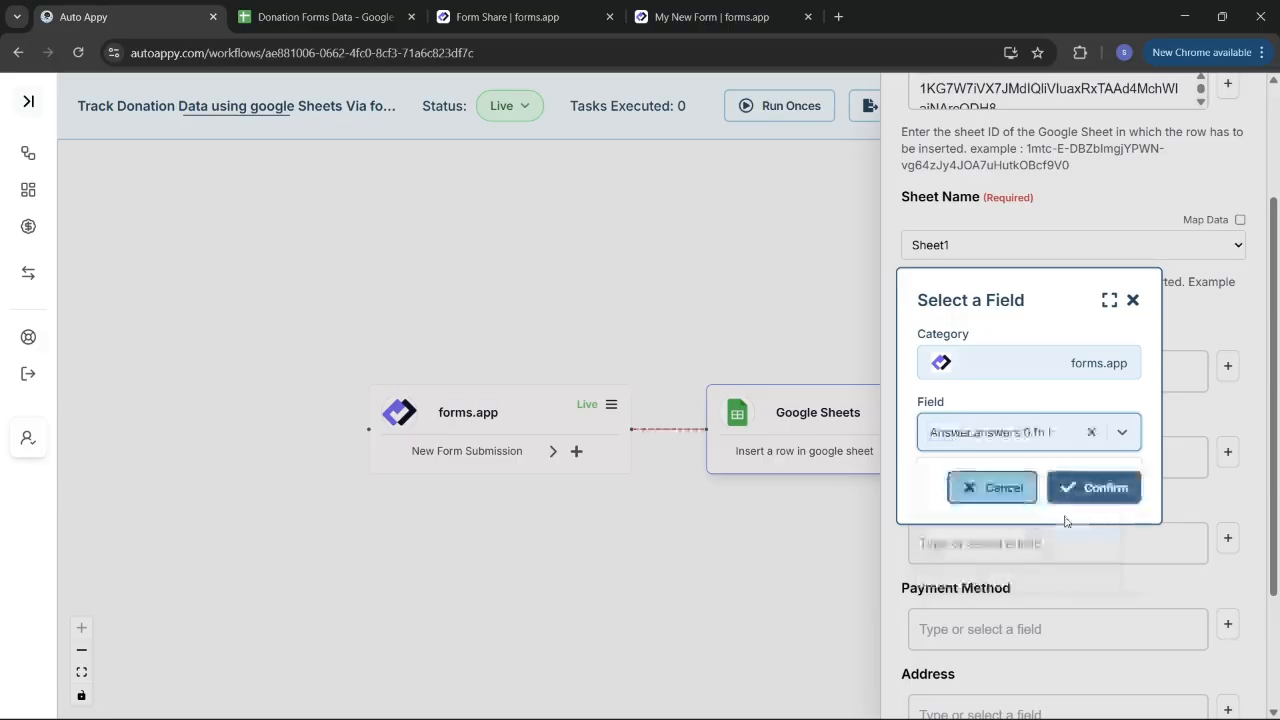
left_click(1087, 497)
Step: Map Donation Amount to the 50000 answer and Payment Method to the BANK TRANSFER answer
left_click(1100, 547)
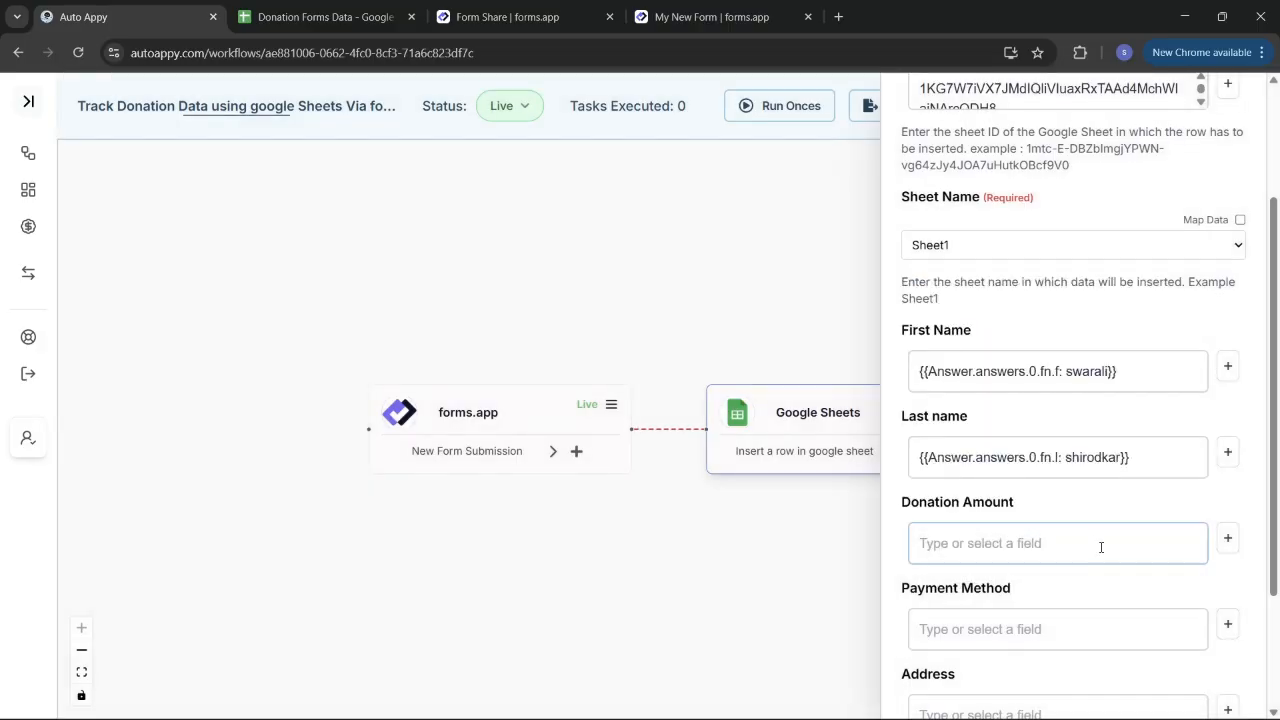
scroll(1100, 547, "down", 1)
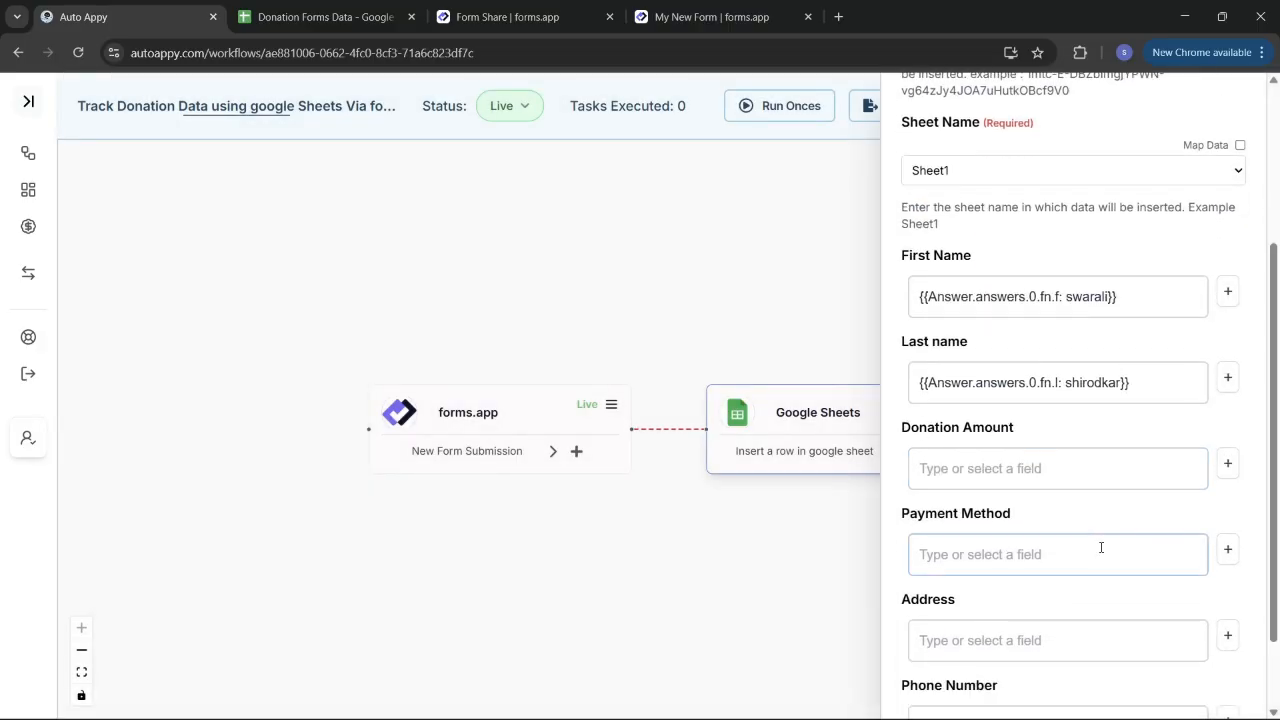
left_click(1229, 464)
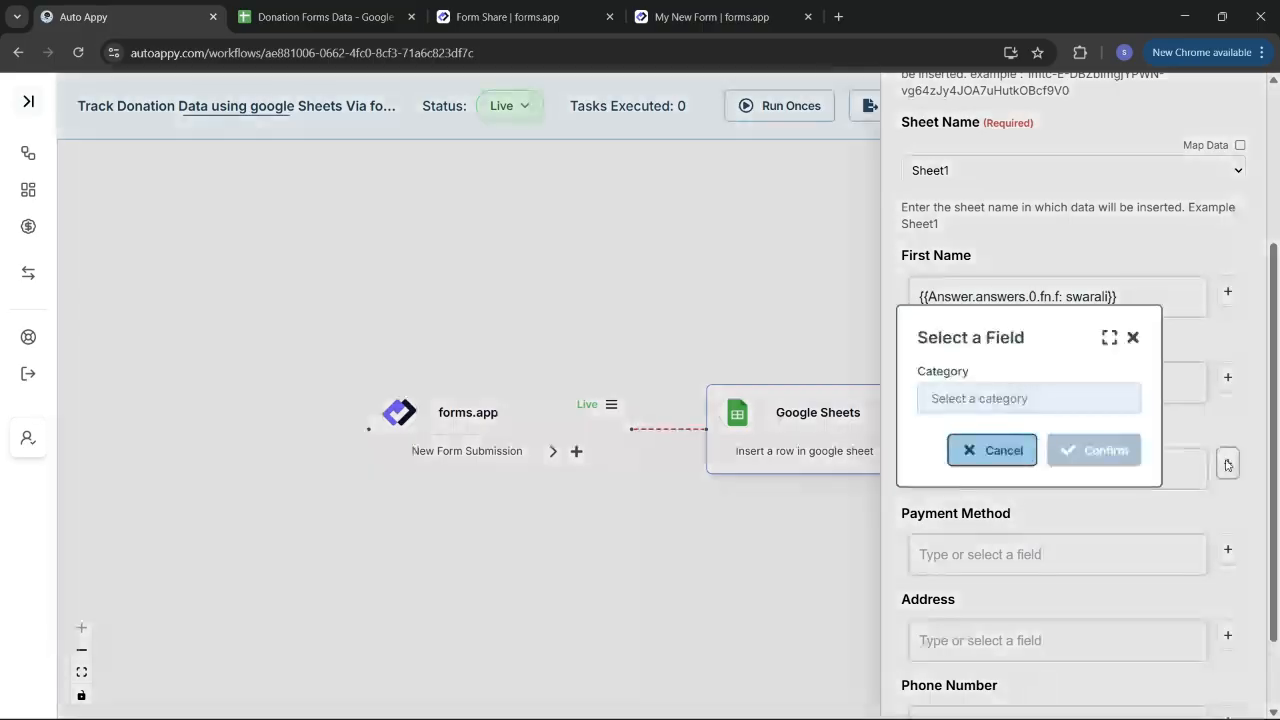
left_click(1053, 397)
left_click(1015, 432)
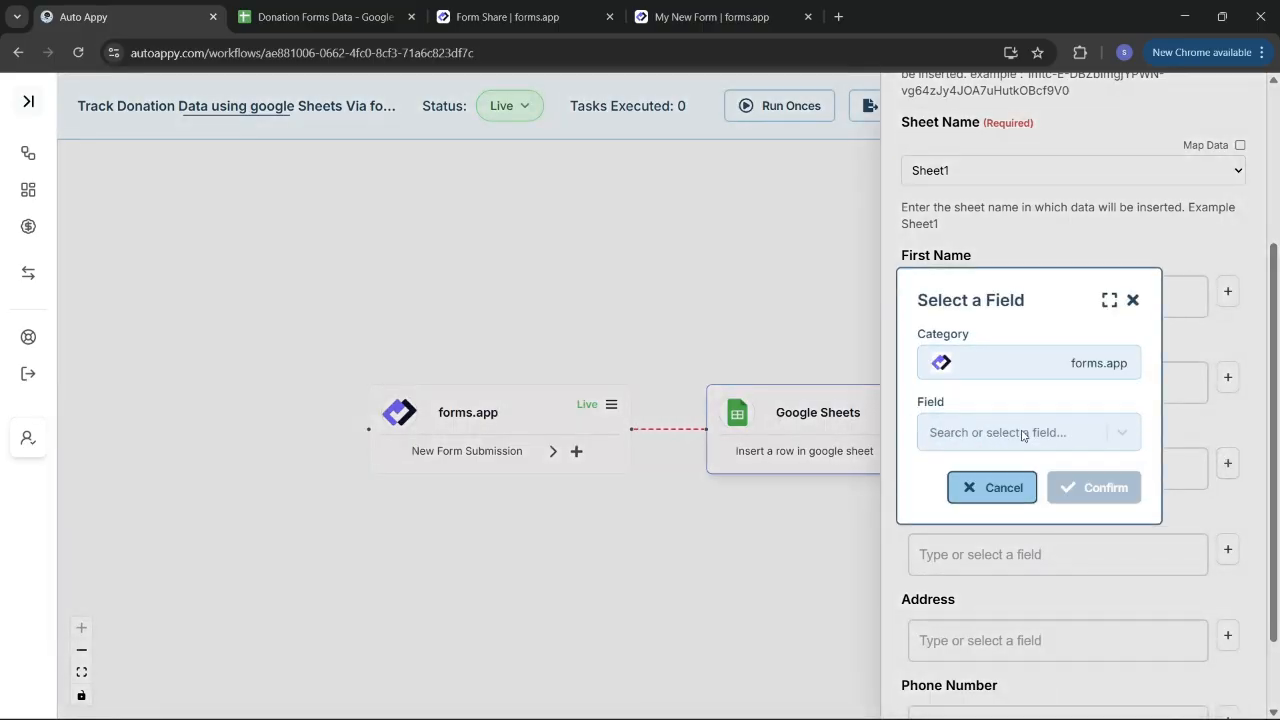
left_click(1013, 432)
type("500")
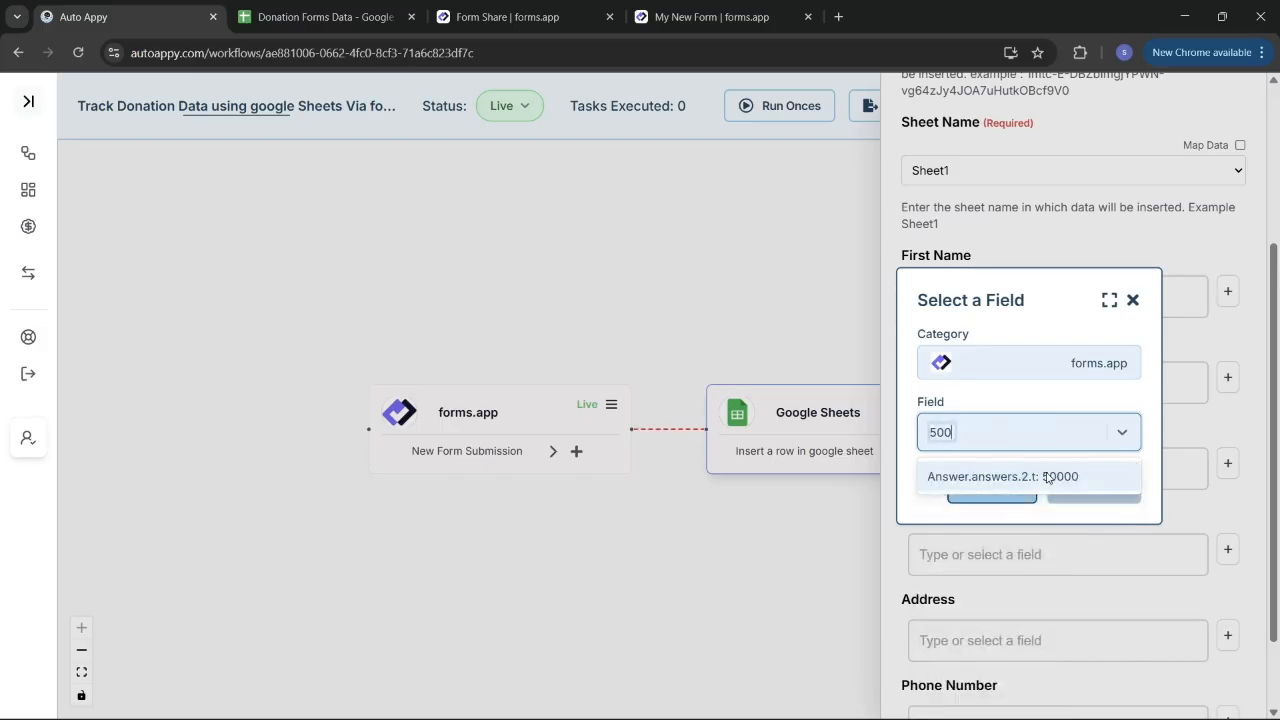
left_click(1047, 477)
left_click(1100, 484)
scroll(1100, 480, "down", 1)
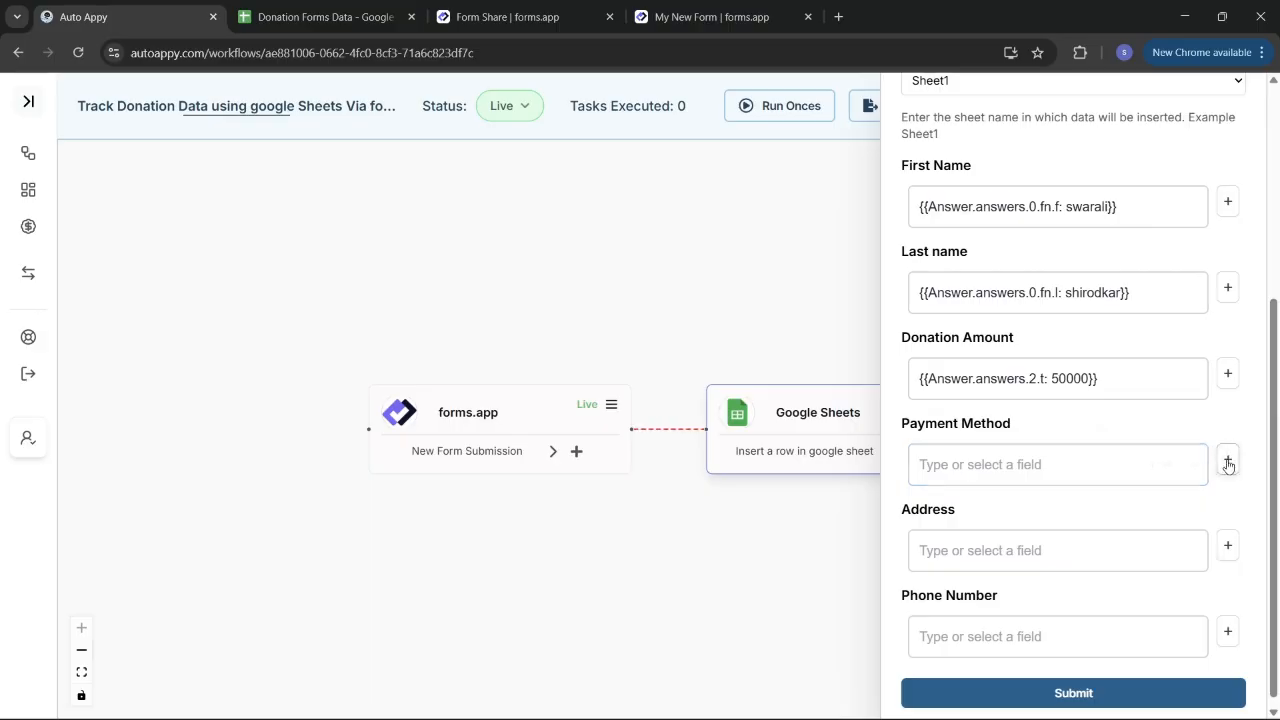
left_click(1228, 464)
left_click(1005, 398)
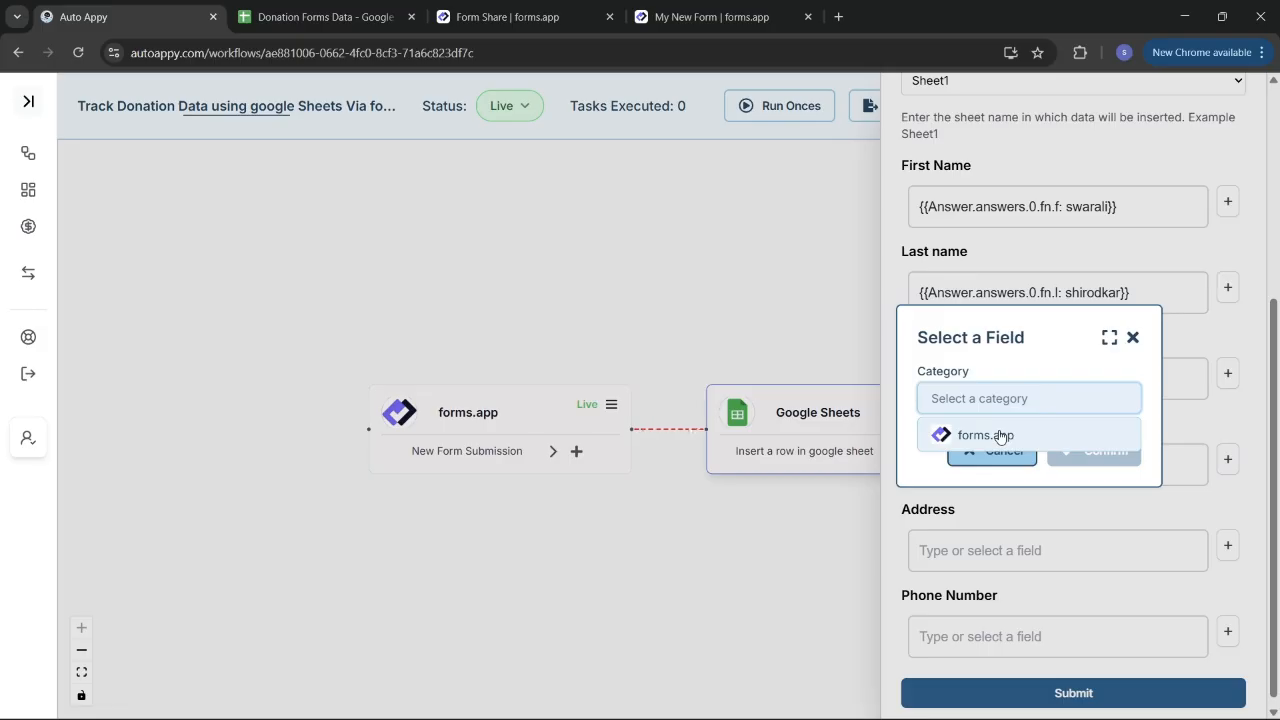
left_click(1000, 435)
left_click(1000, 432)
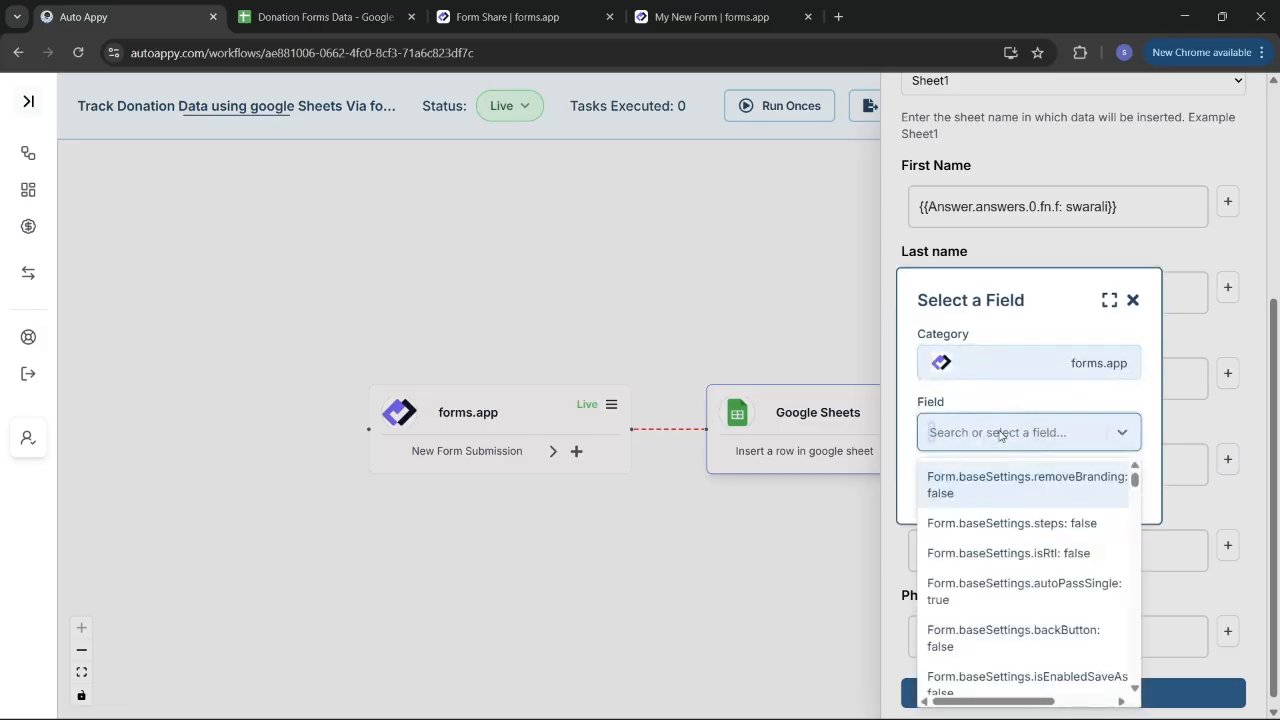
type("BA")
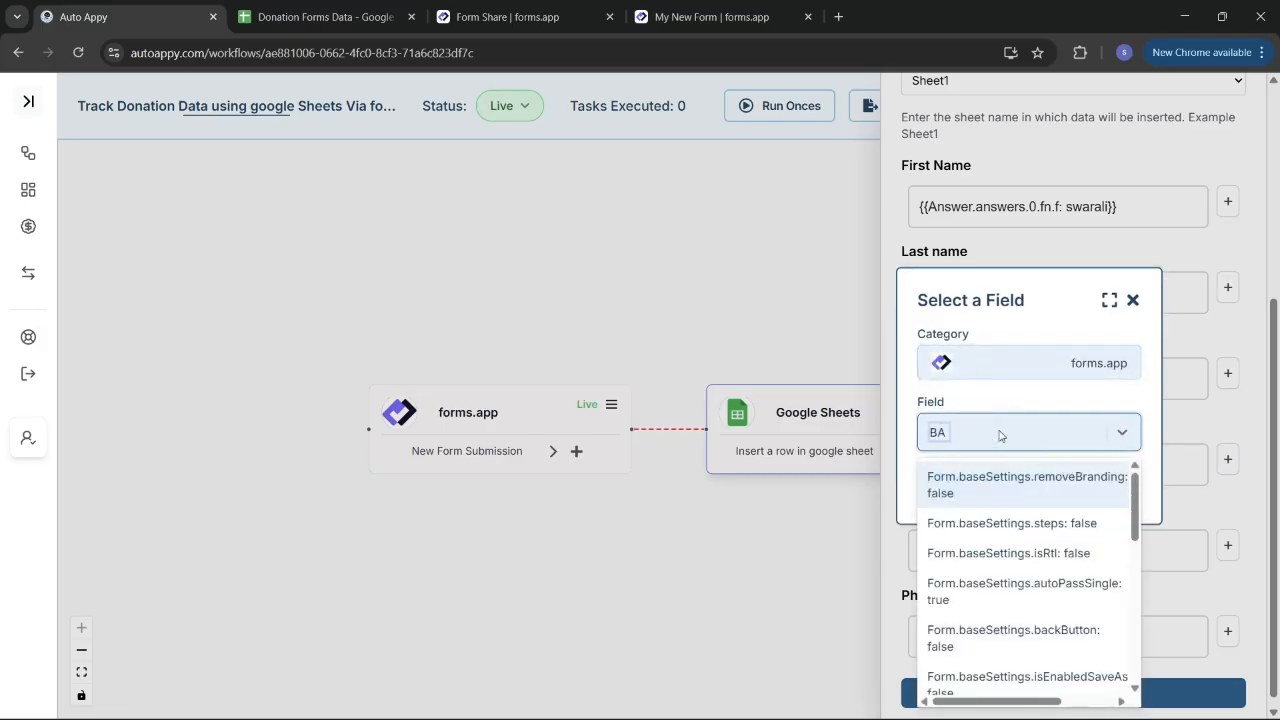
type("N")
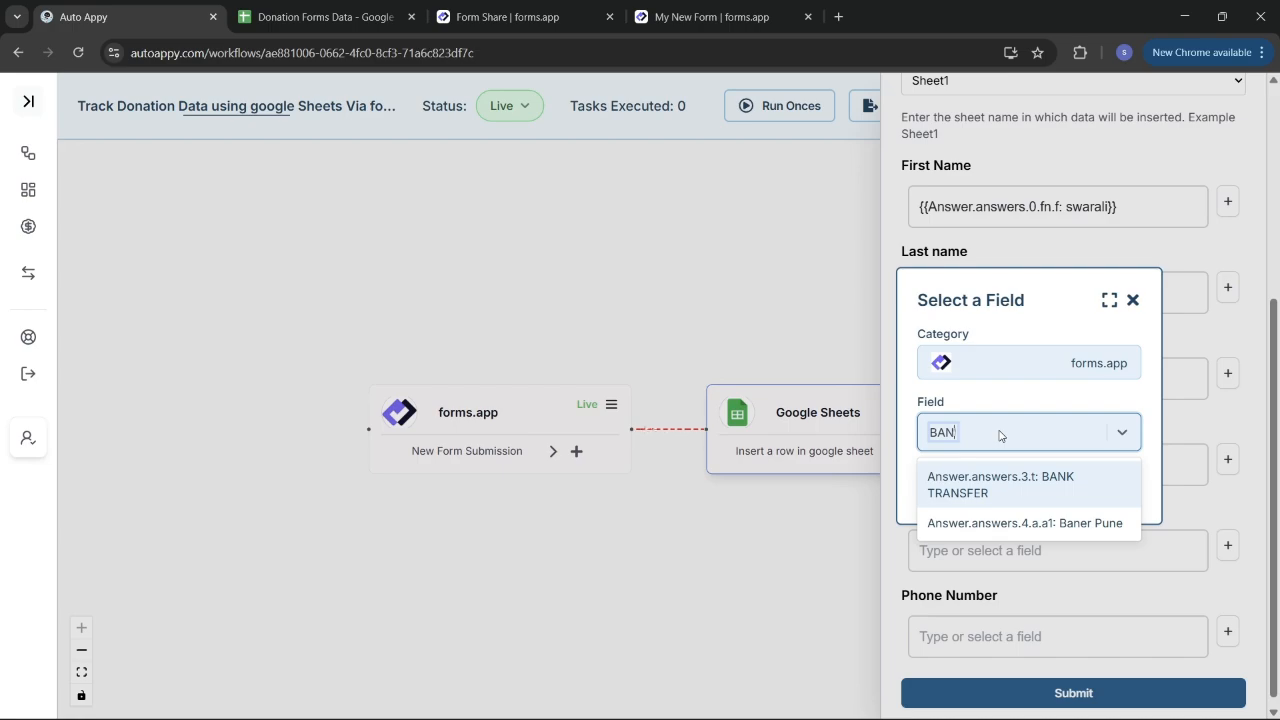
left_click(1028, 488)
left_click(1066, 487)
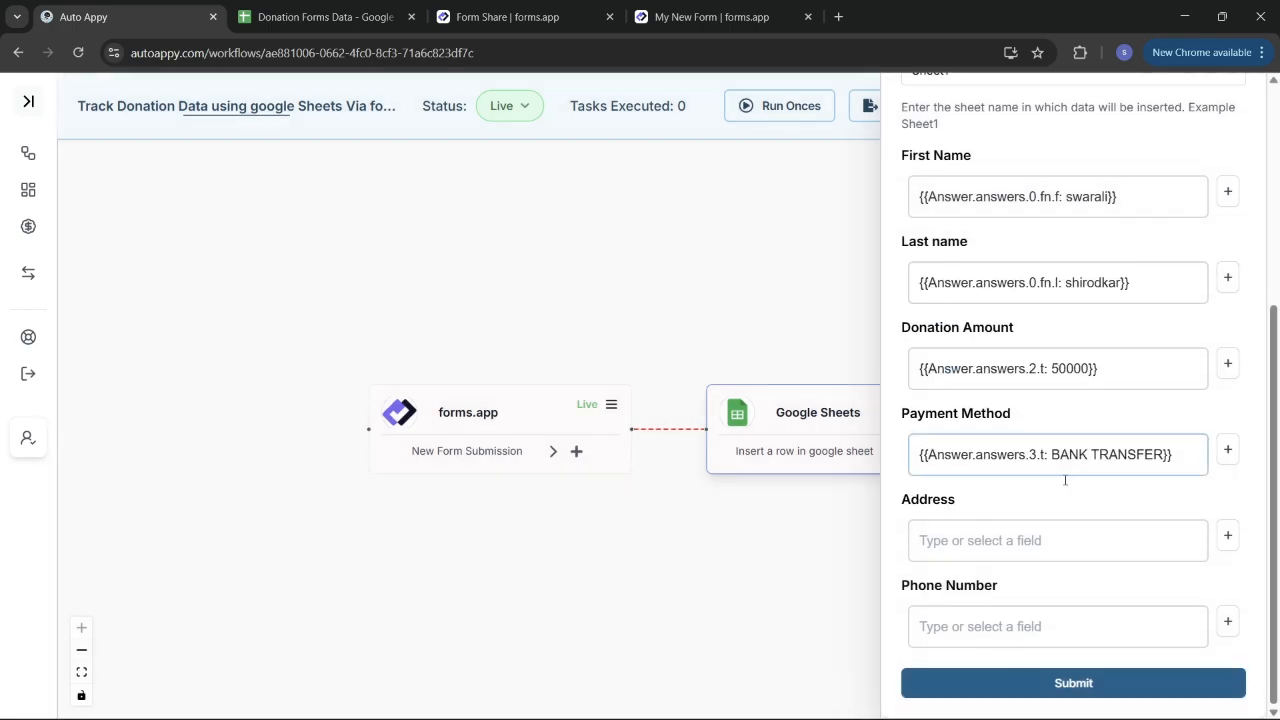
Step: Map Address and Phone Number to the matching forms.app submission answers
left_click(1232, 535)
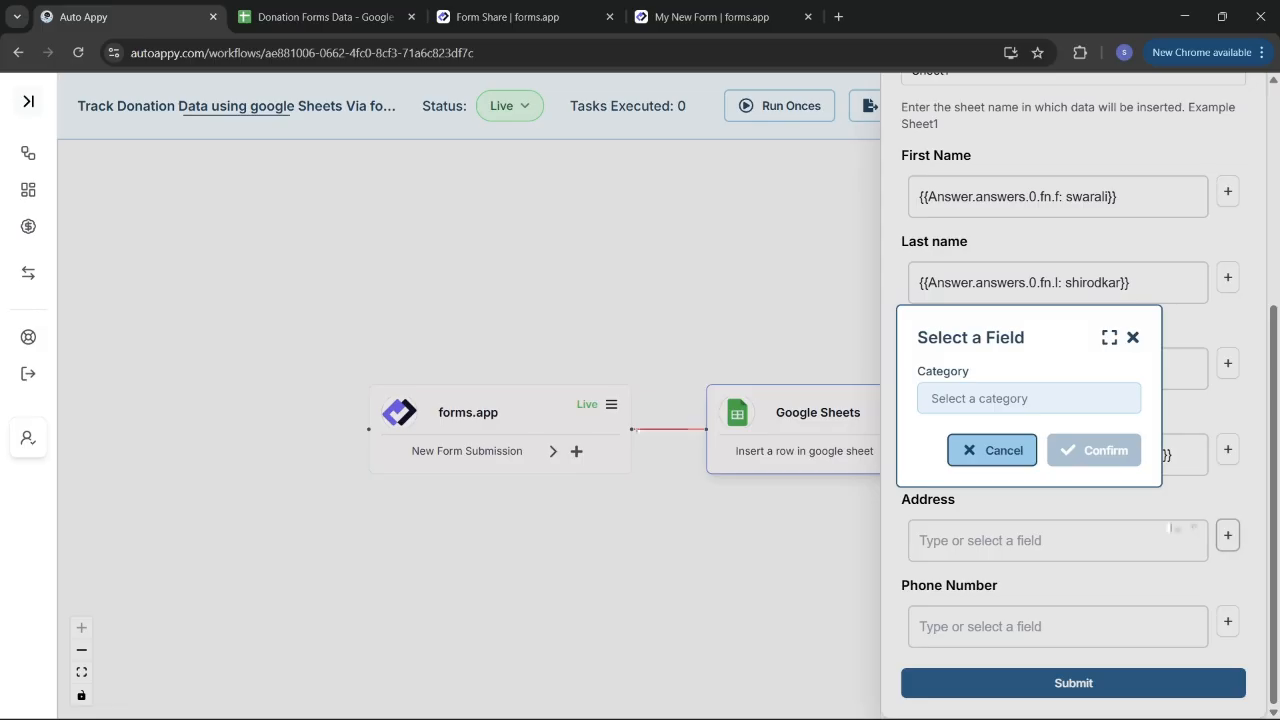
left_click(1028, 403)
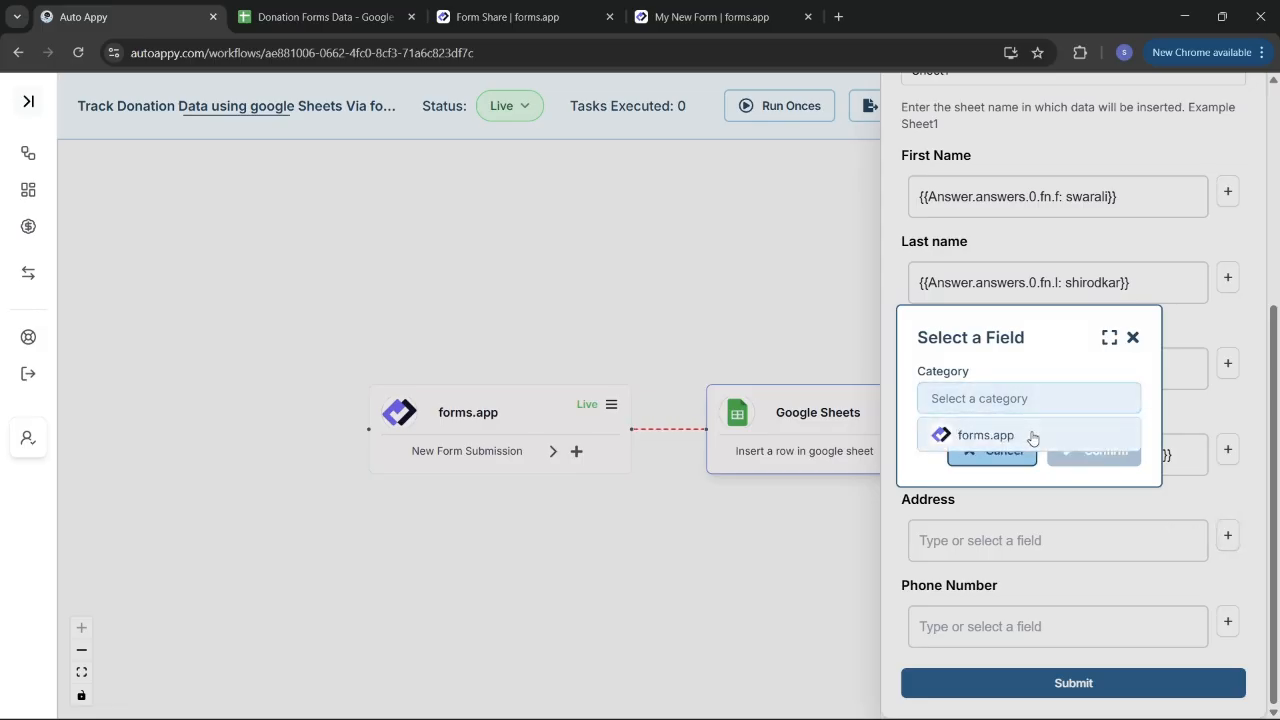
left_click(1034, 436)
left_click(995, 437)
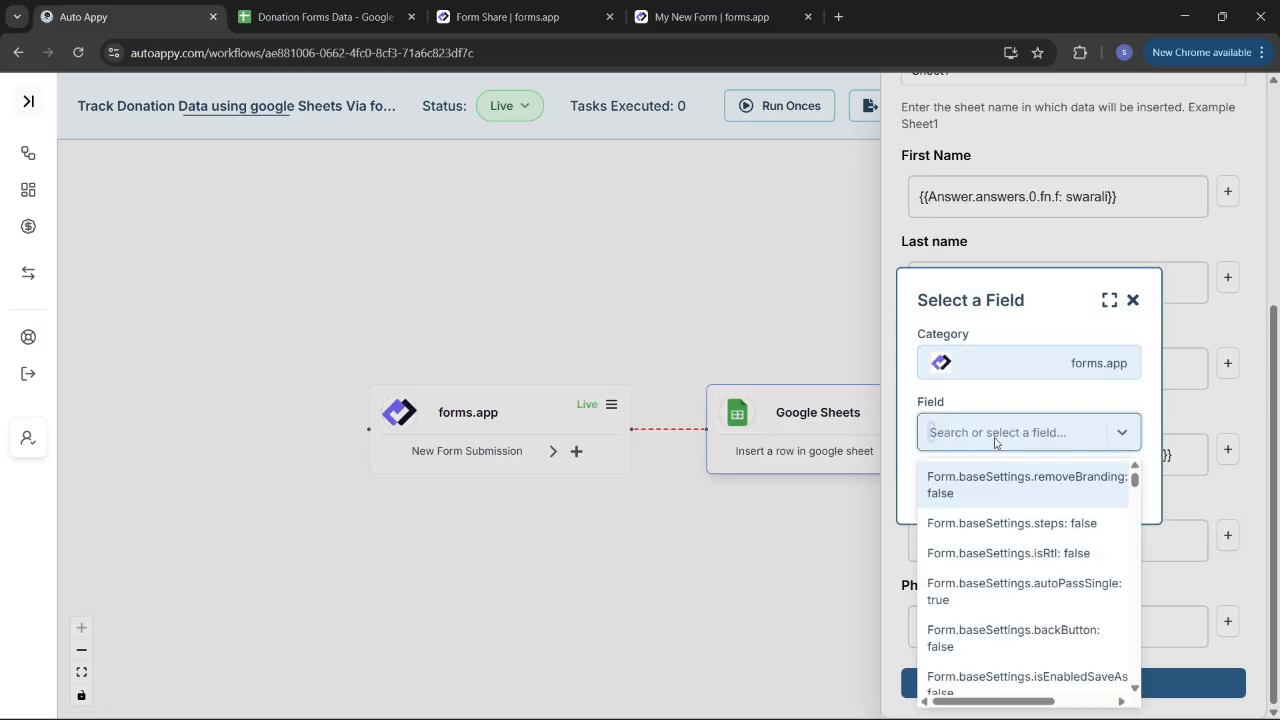
type("baner")
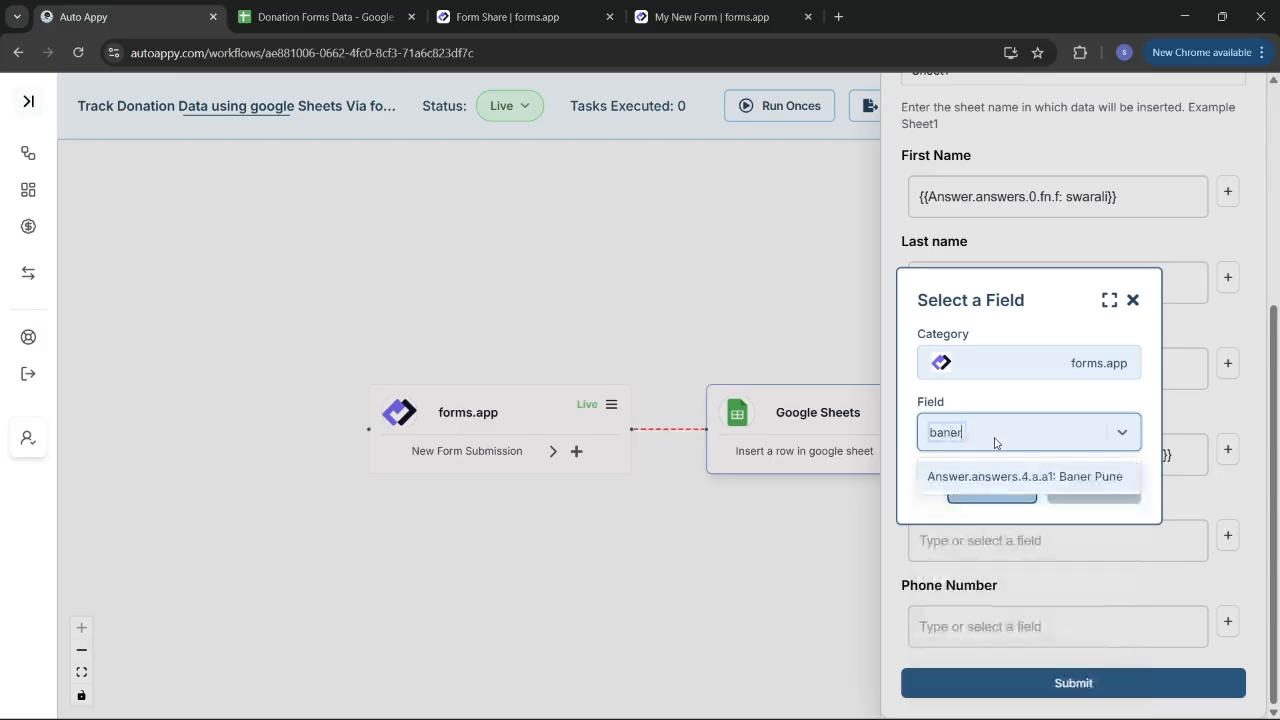
left_click(1079, 477)
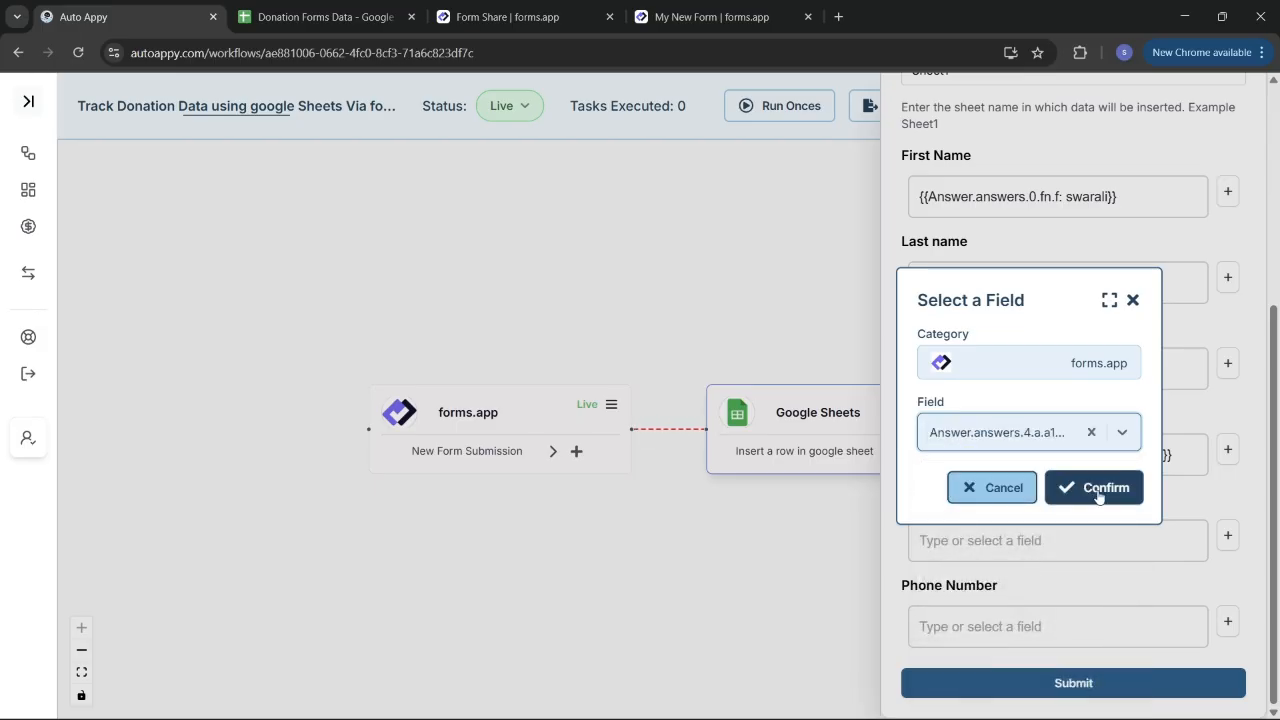
left_click(1098, 490)
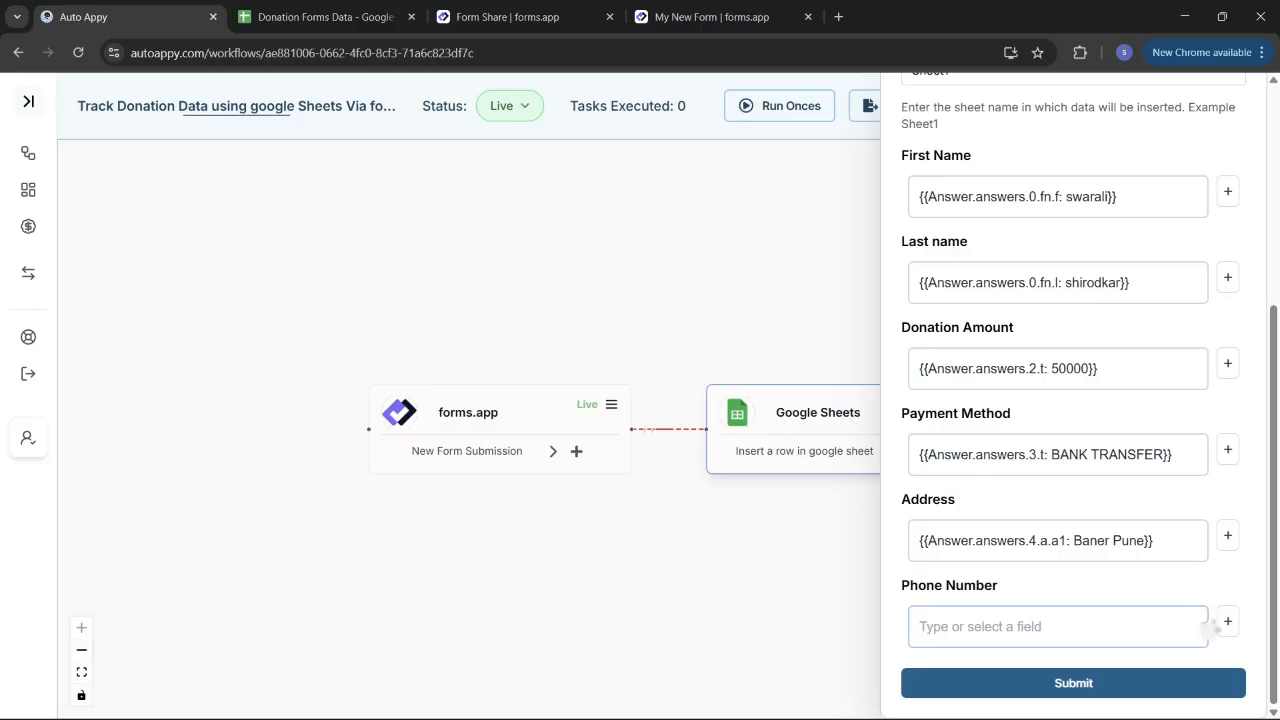
left_click(1228, 621)
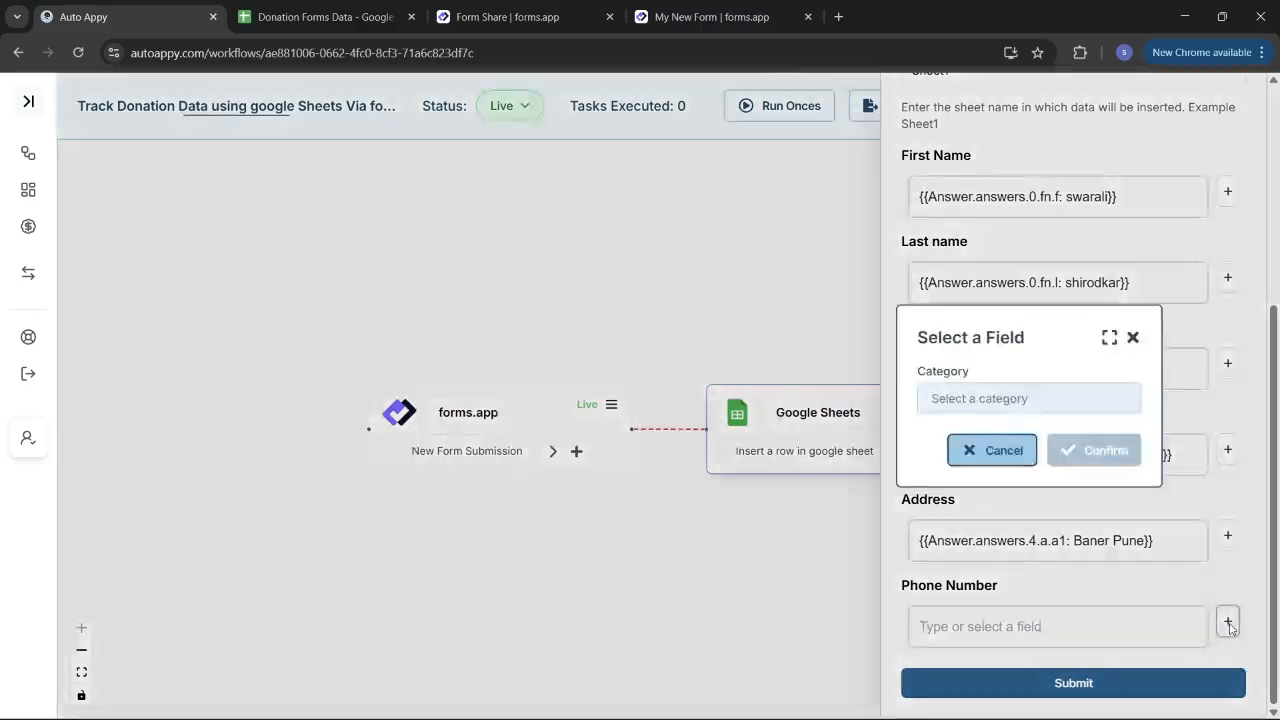
left_click(1035, 400)
left_click(970, 446)
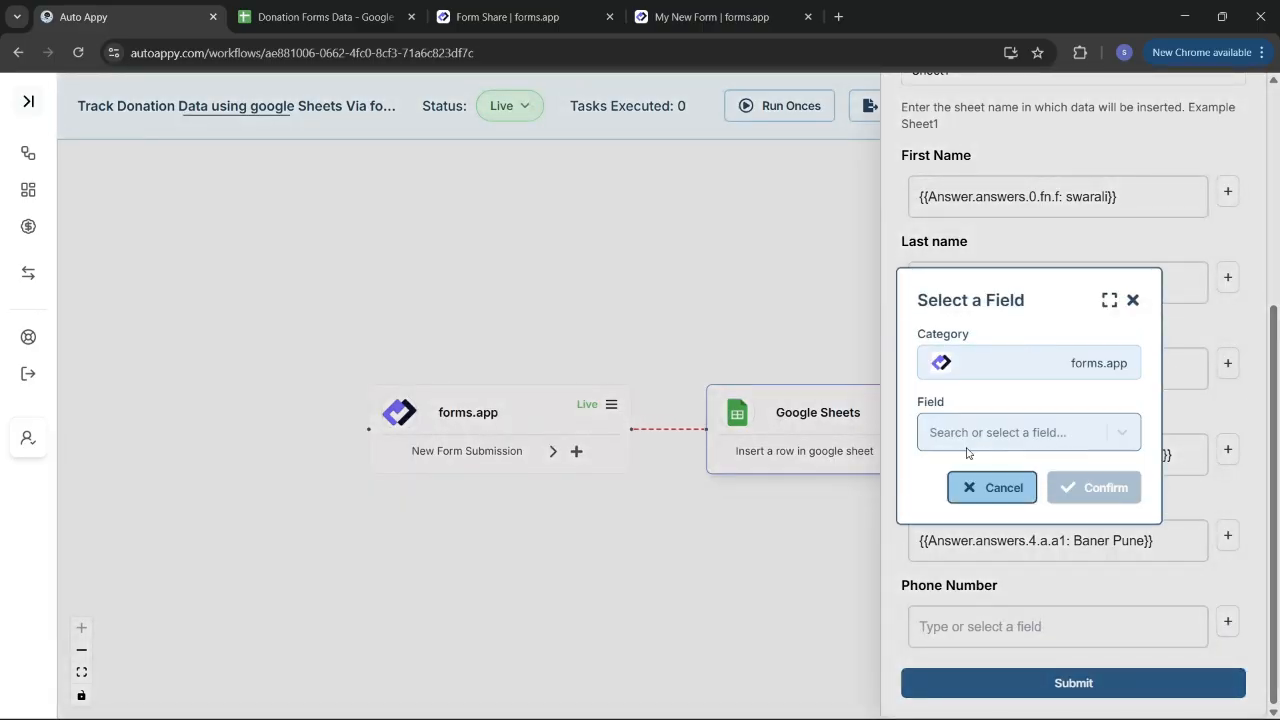
left_click(981, 450)
type("830")
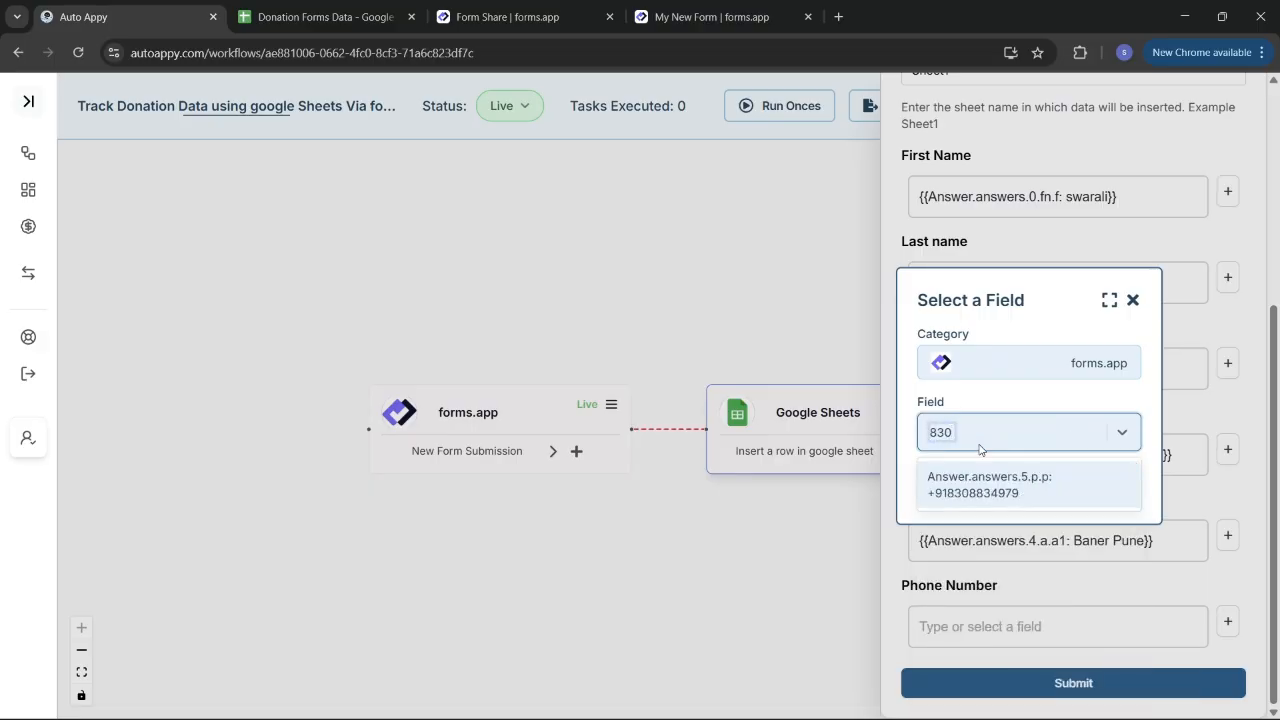
left_click(990, 497)
left_click(1080, 495)
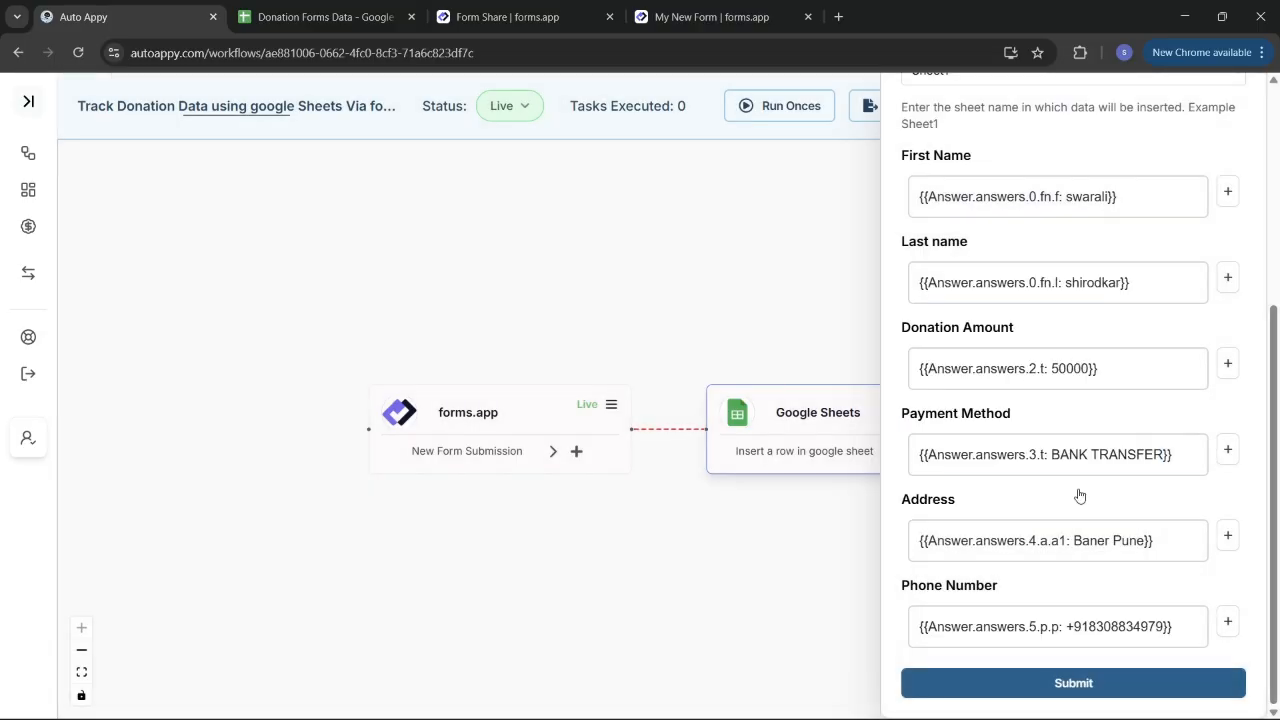
Step: Save the field mappings and test the Google Sheets step, loading the insertion_status result
left_click(1089, 684)
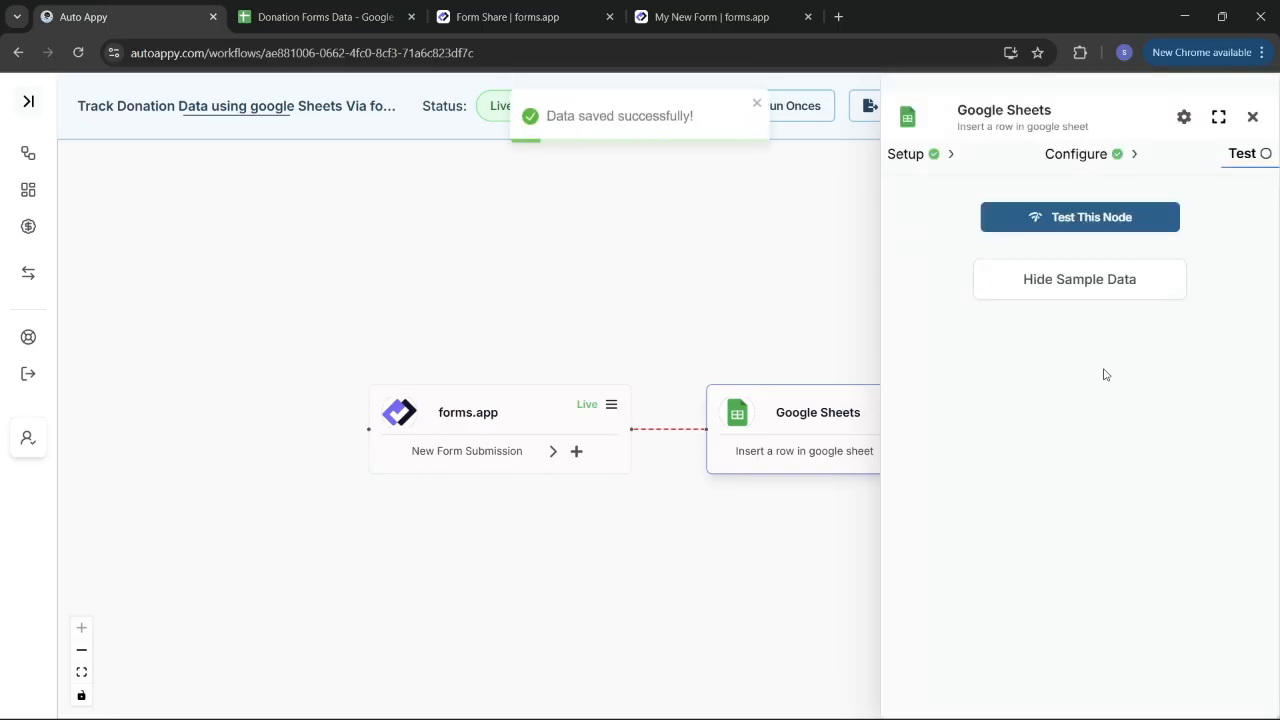
left_click(1073, 219)
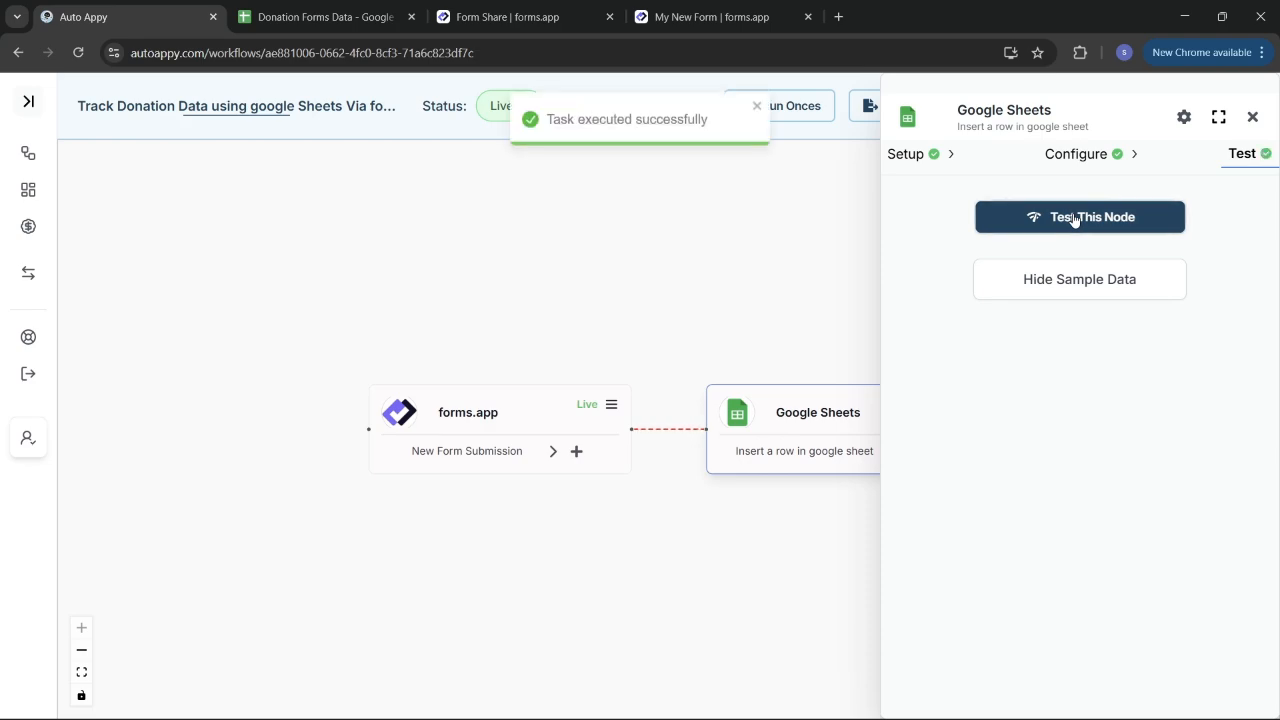
left_click(1061, 276)
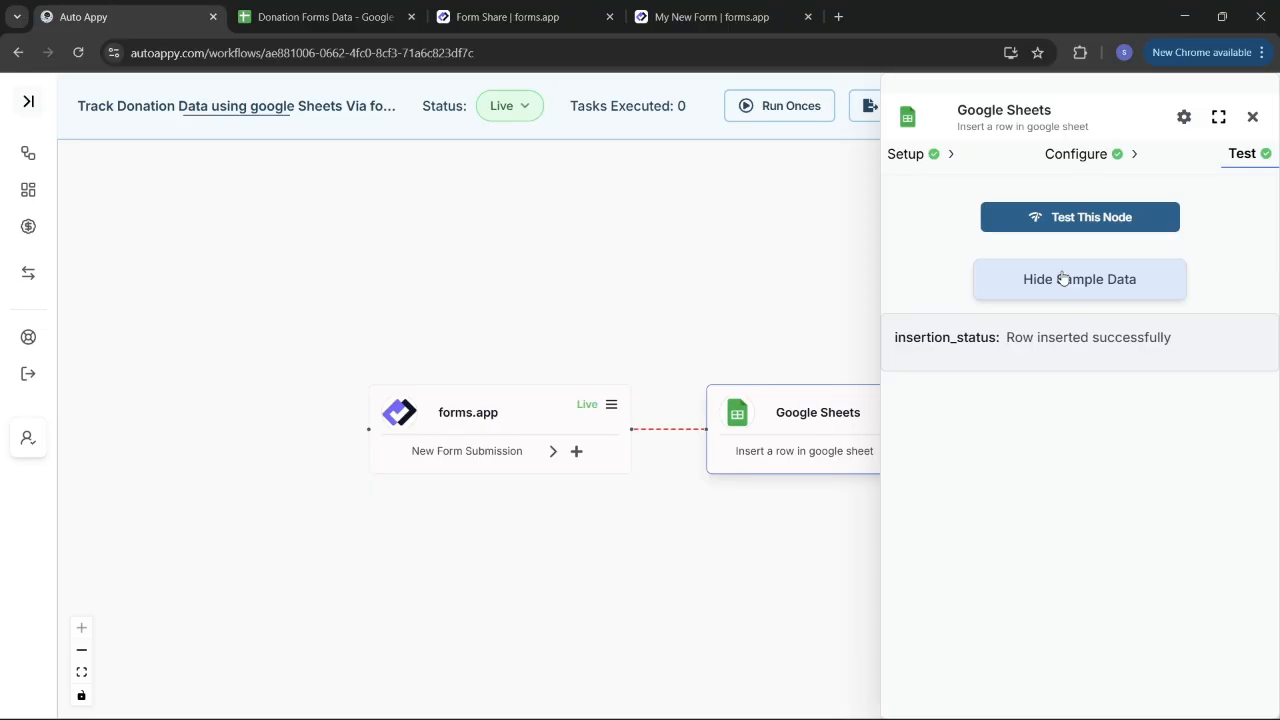
left_click(291, 6)
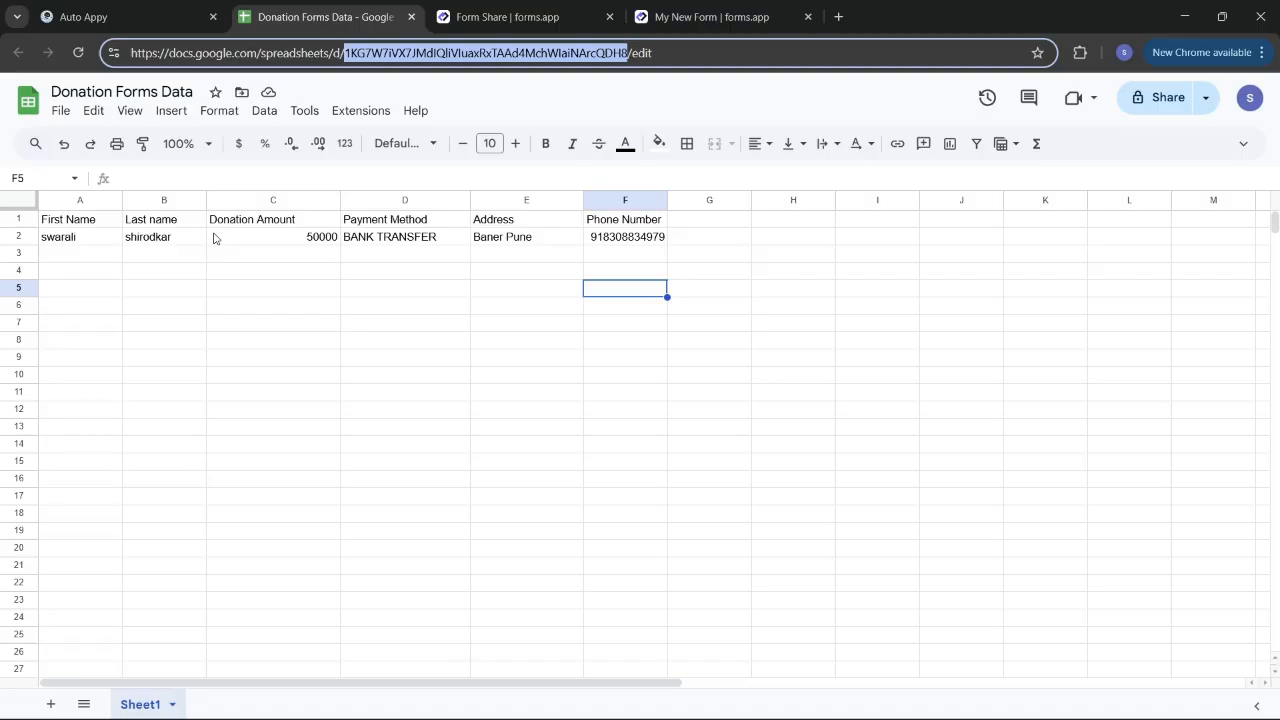
Step: After checking the 50000 BANK TRANSFER row in the sheet, return to the forms.app form page
left_click(729, 8)
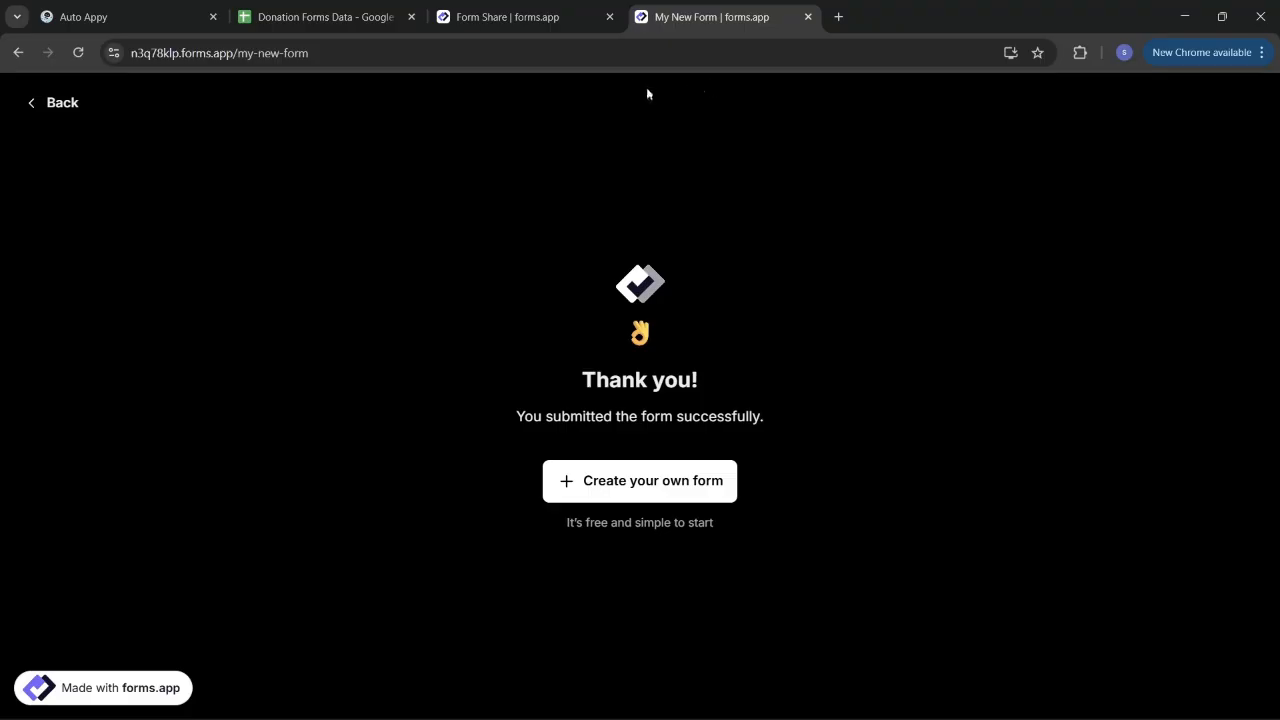
Step: Reload the live My New Form page for a fresh donation entry
left_click(532, 18)
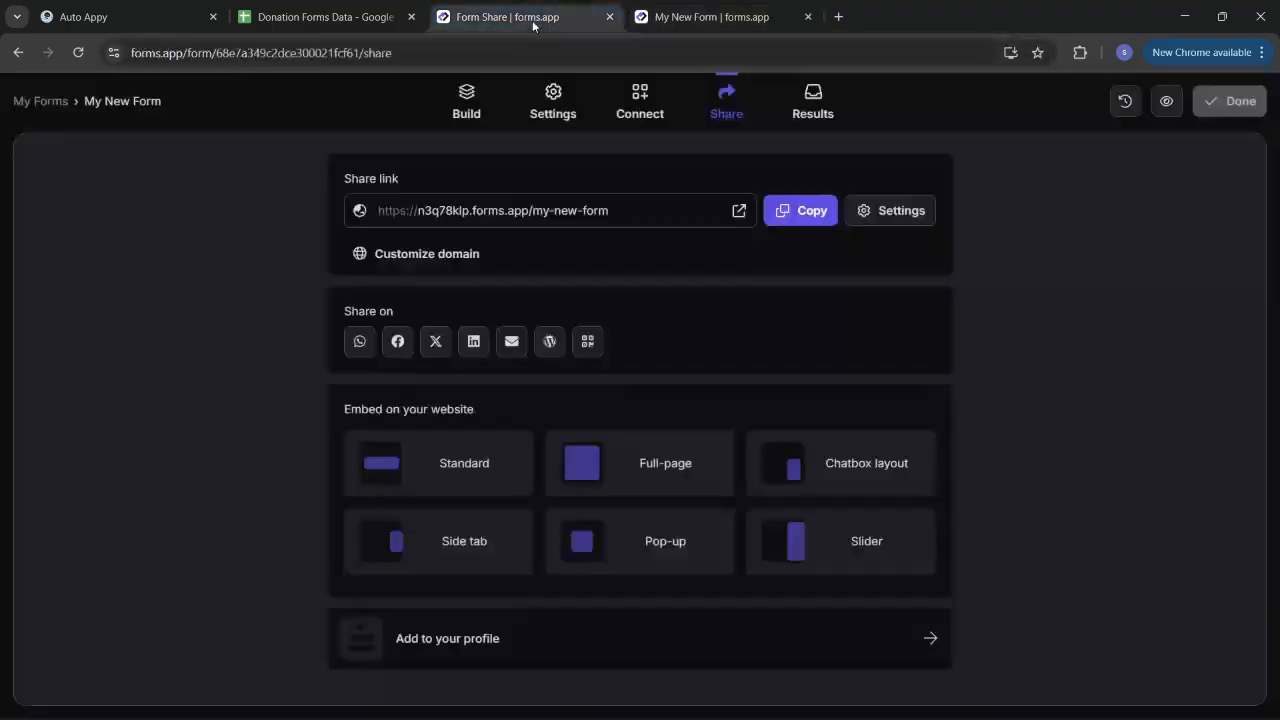
left_click(700, 17)
left_click(706, 52)
key("Return")
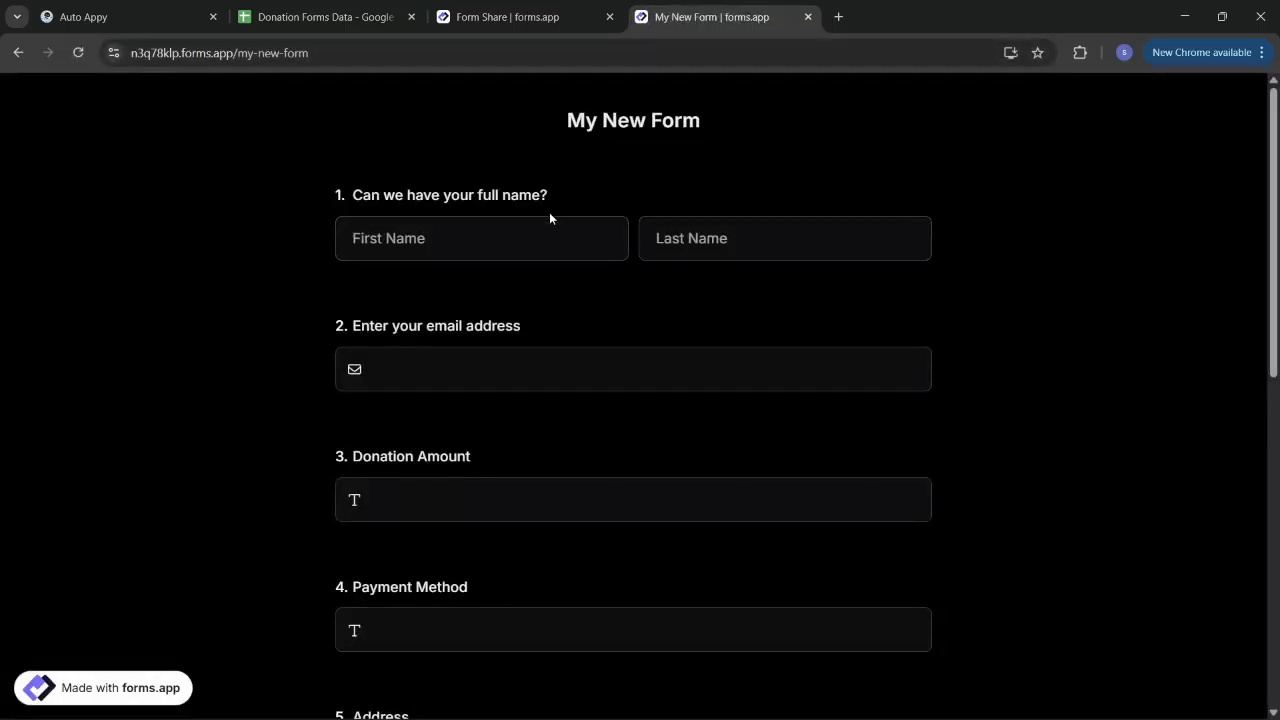
Step: Enter the donor's first name, last name and e-mail address
left_click(463, 240)
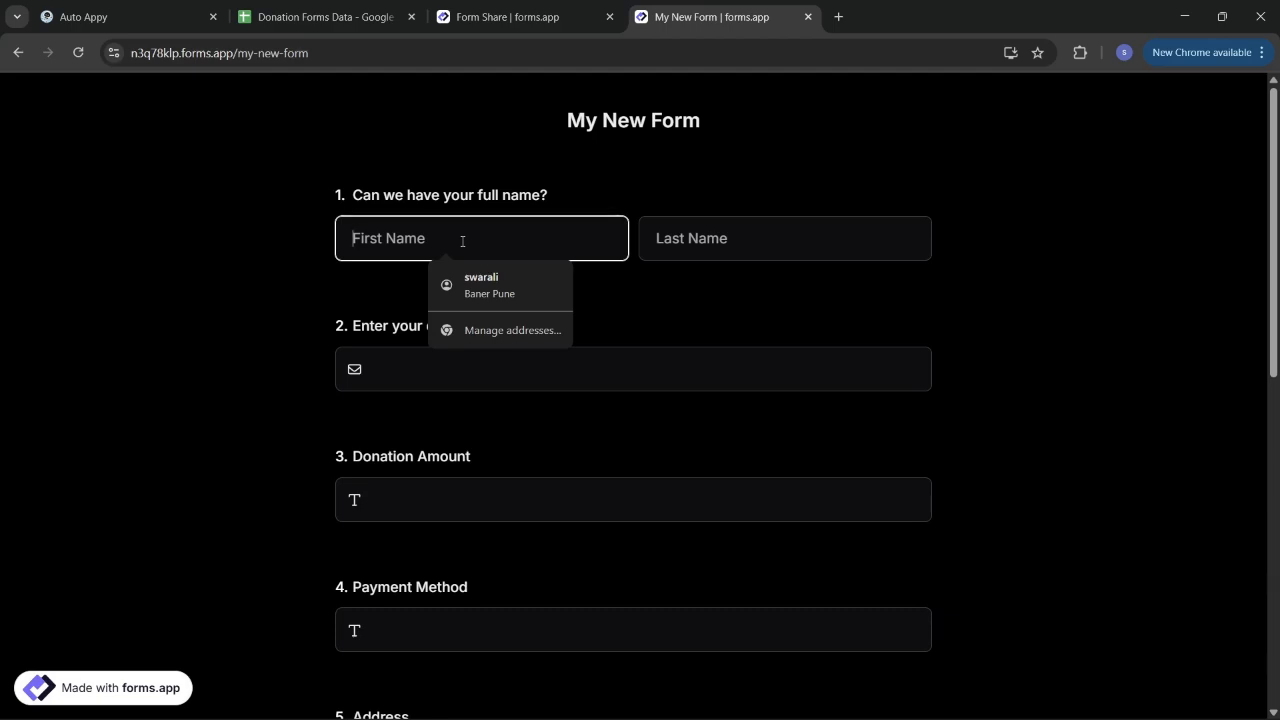
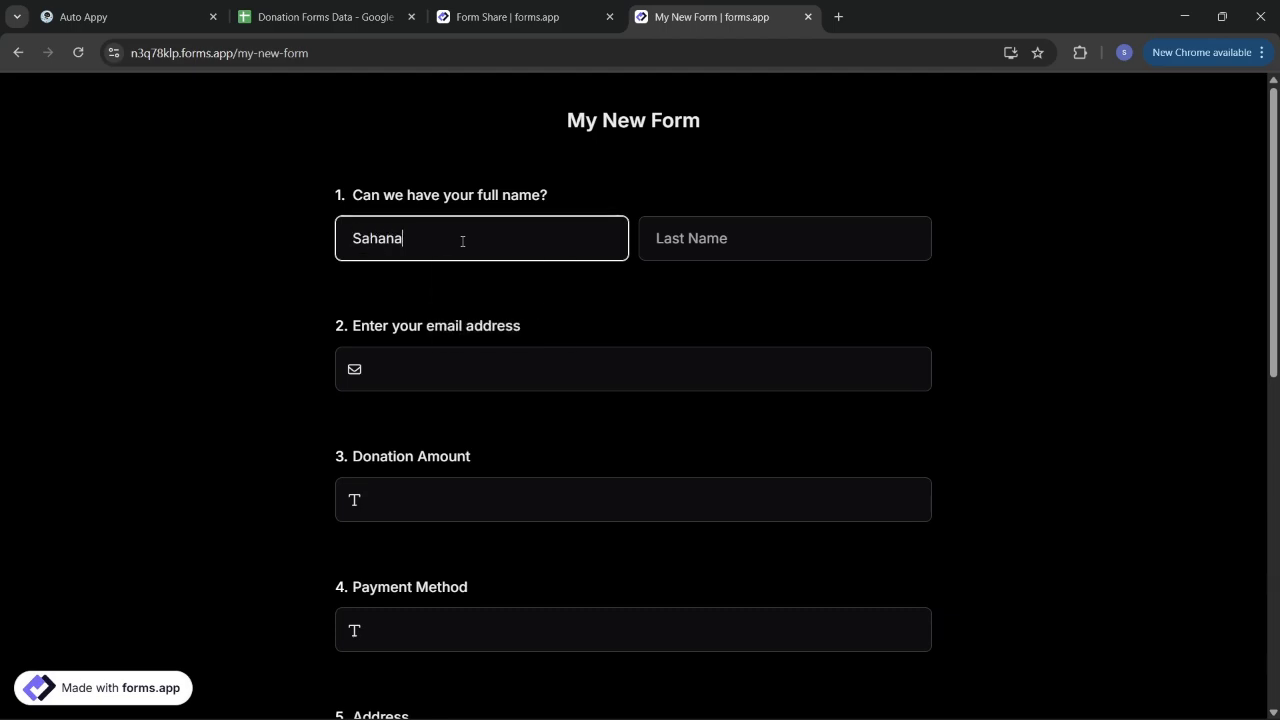
left_click(692, 253)
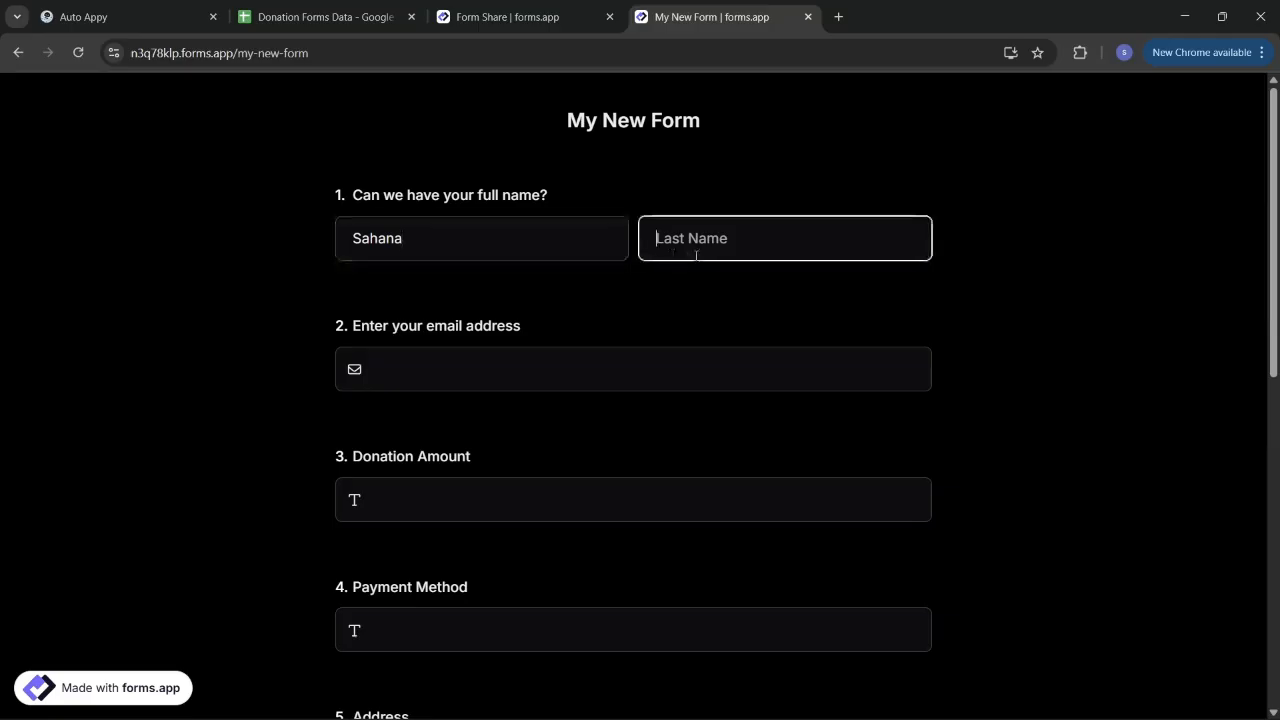
left_click(749, 359)
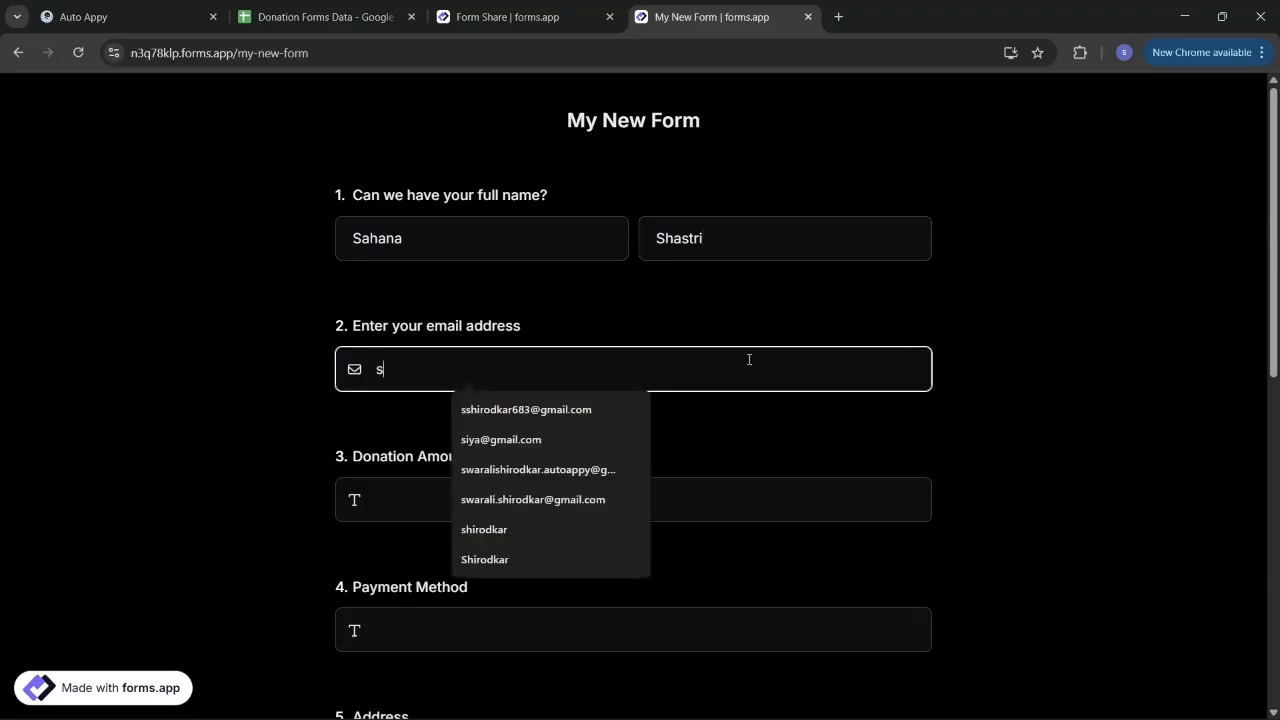
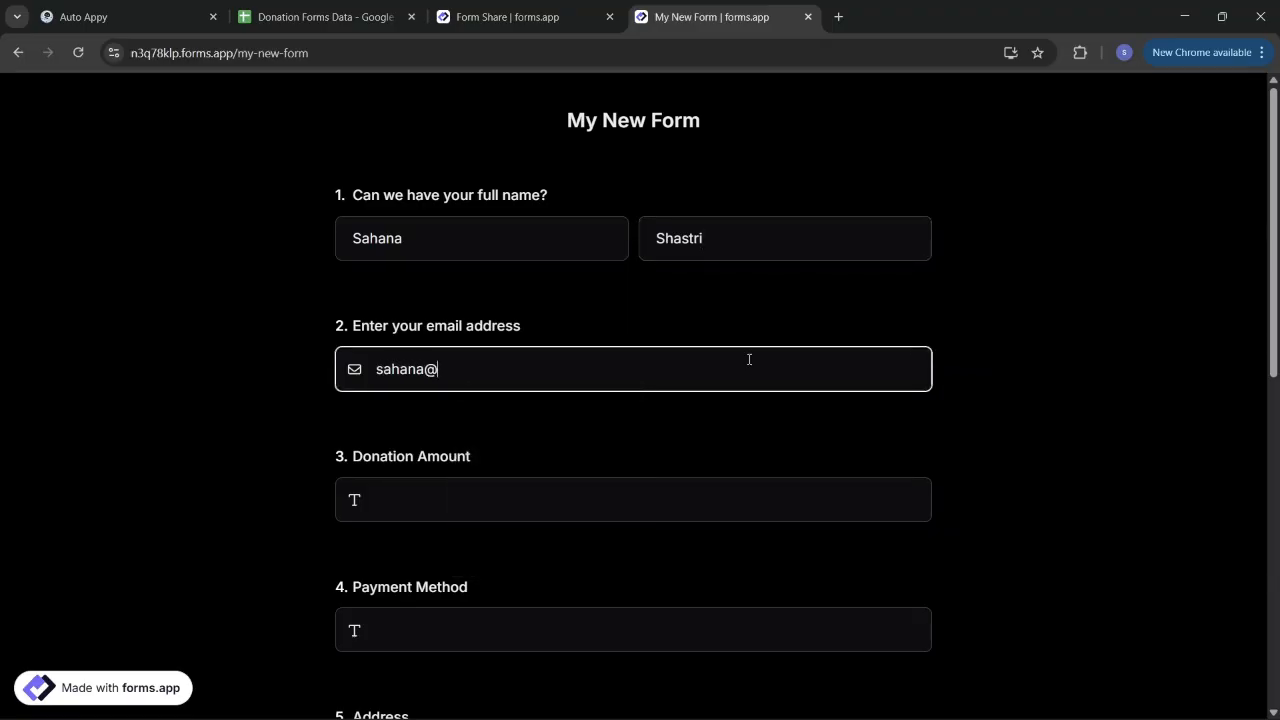
Step: Enter donation amount 20000 and payment method NET BANKING
left_click(722, 496)
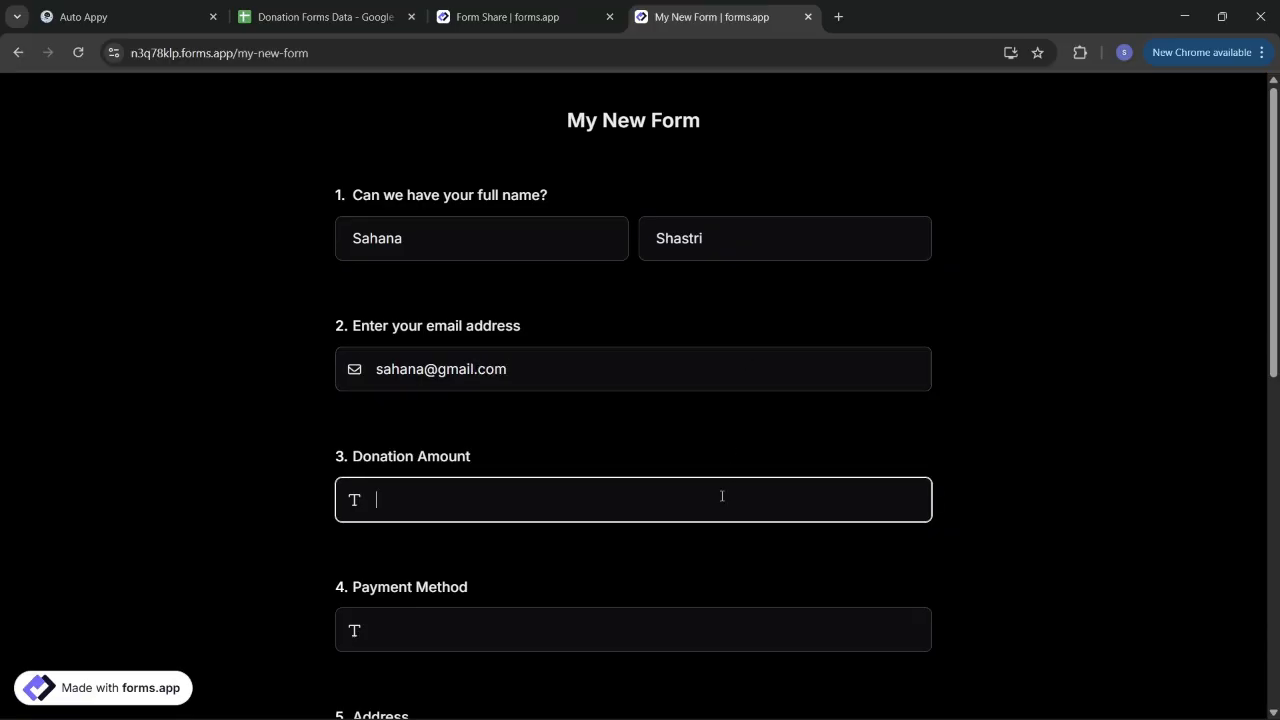
type("20000")
left_click(677, 633)
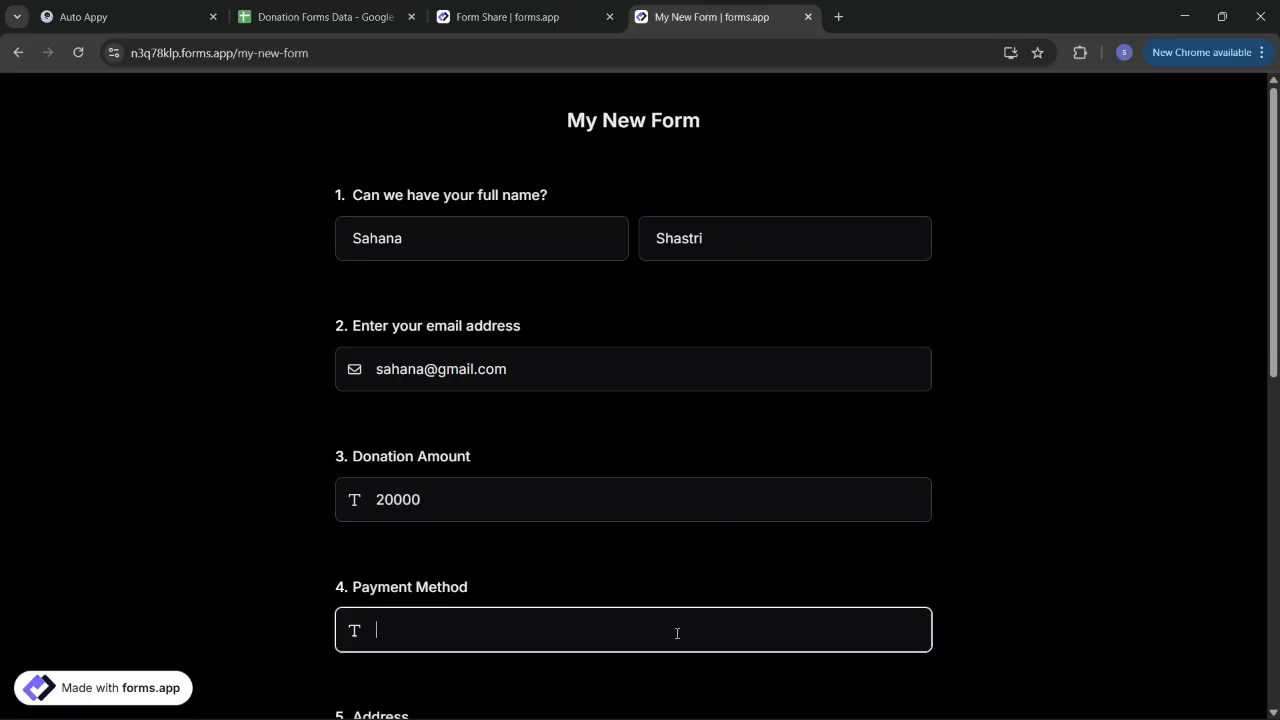
type("Net ")
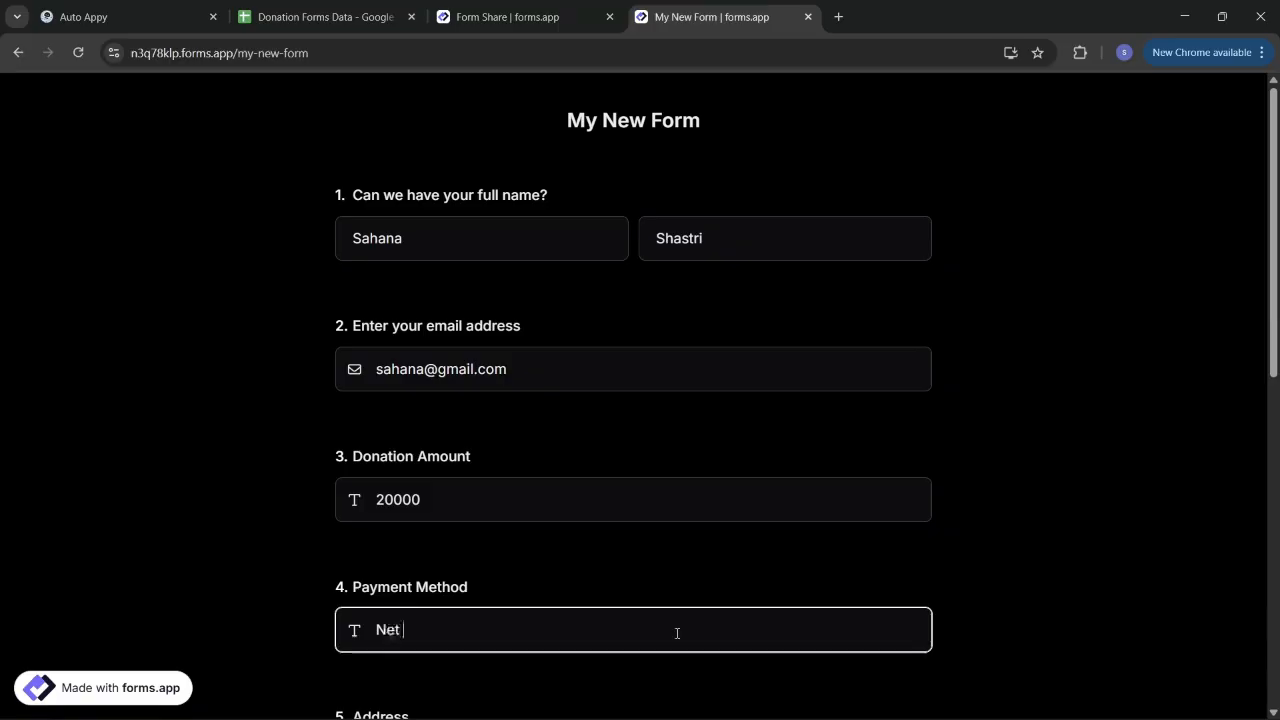
type("Banking")
key("BackSpace")
key("BackSpace")
key("BackSpace")
key("BackSpace")
key("BackSpace")
key("BackSpace")
key("BackSpace")
key("BackSpace")
key("BackSpace")
key("BackSpace")
type("ET BANKING")
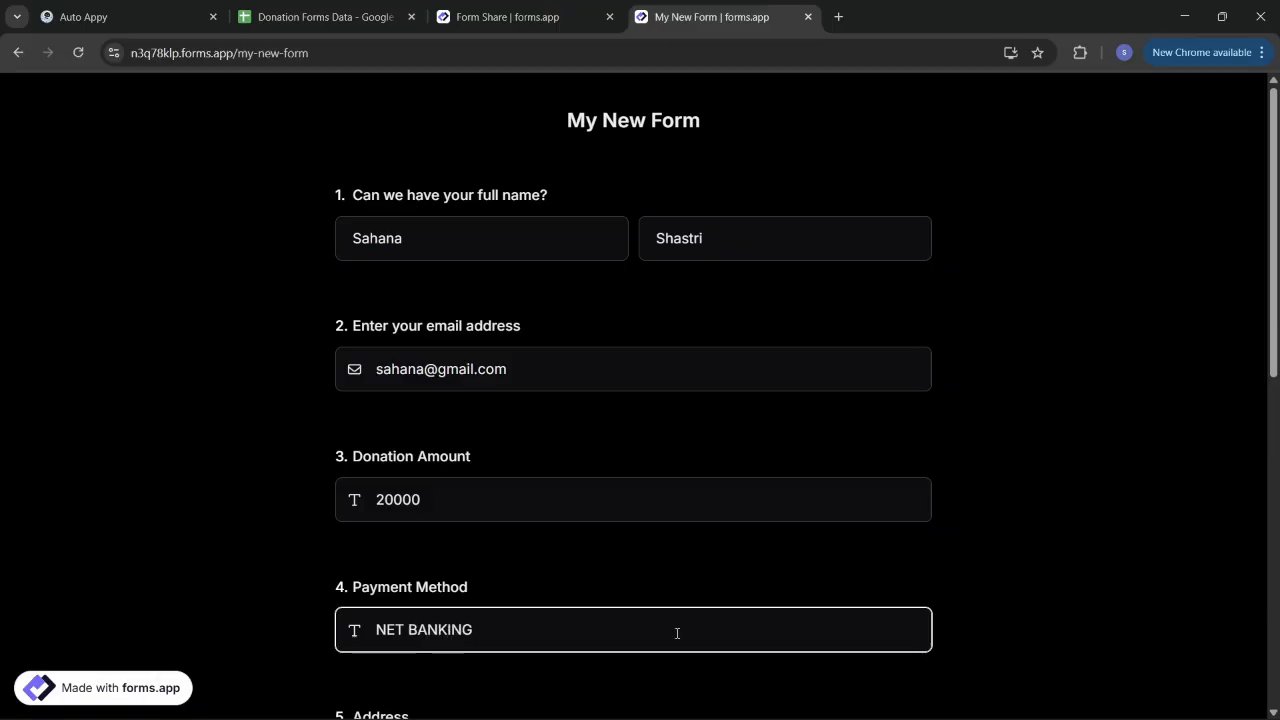
scroll(677, 633, "down", 3)
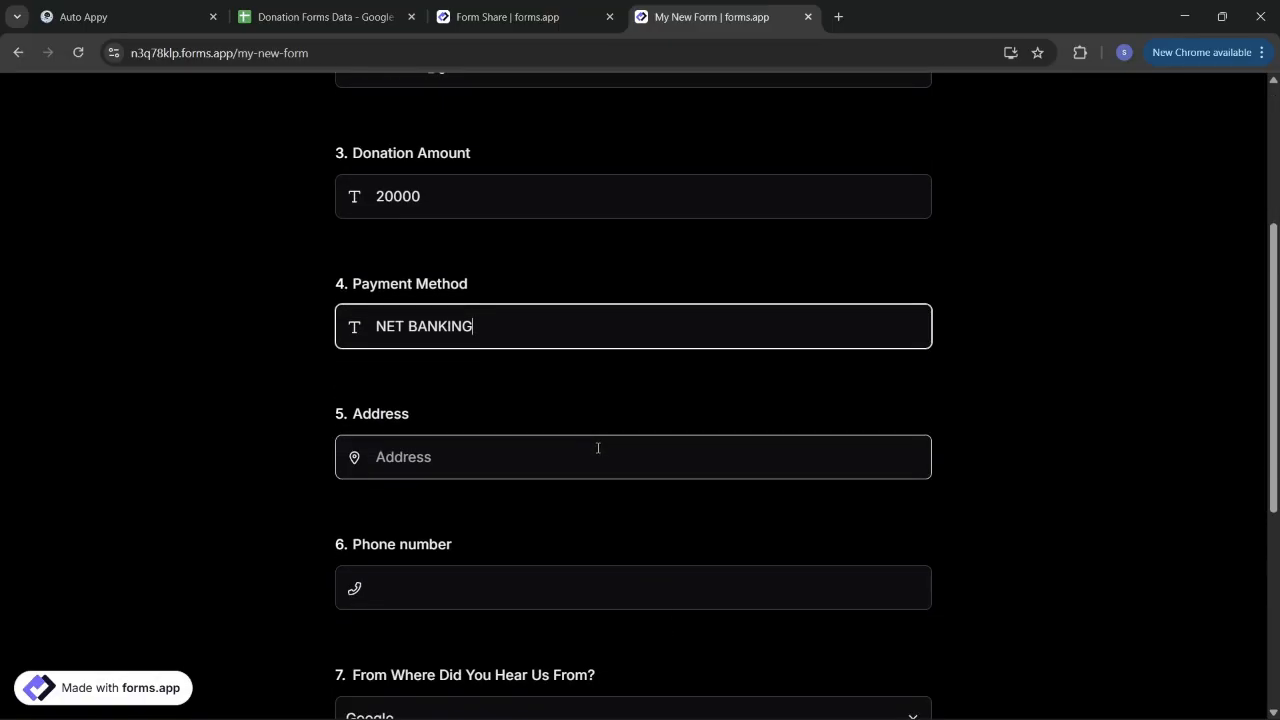
Step: Fill in the donor's address and accept the suggested phone number
left_click(598, 448)
type("Hinj")
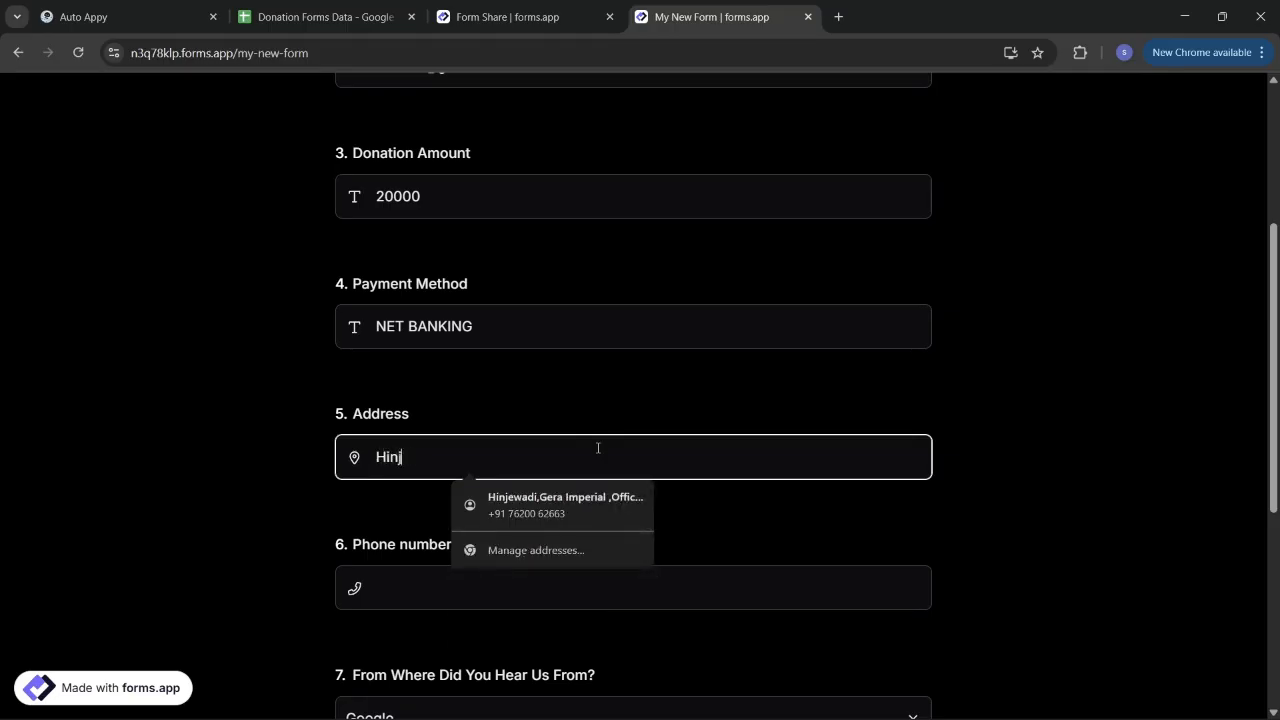
type("ewadi,Pune")
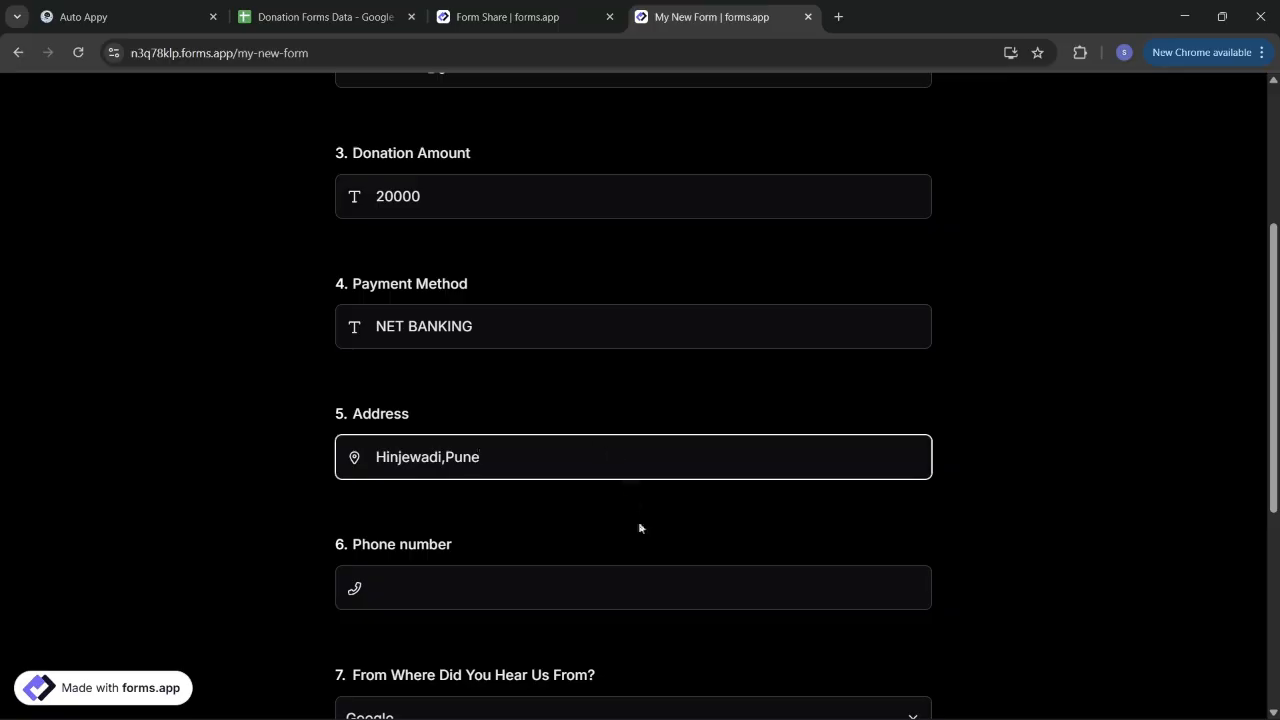
left_click(670, 567)
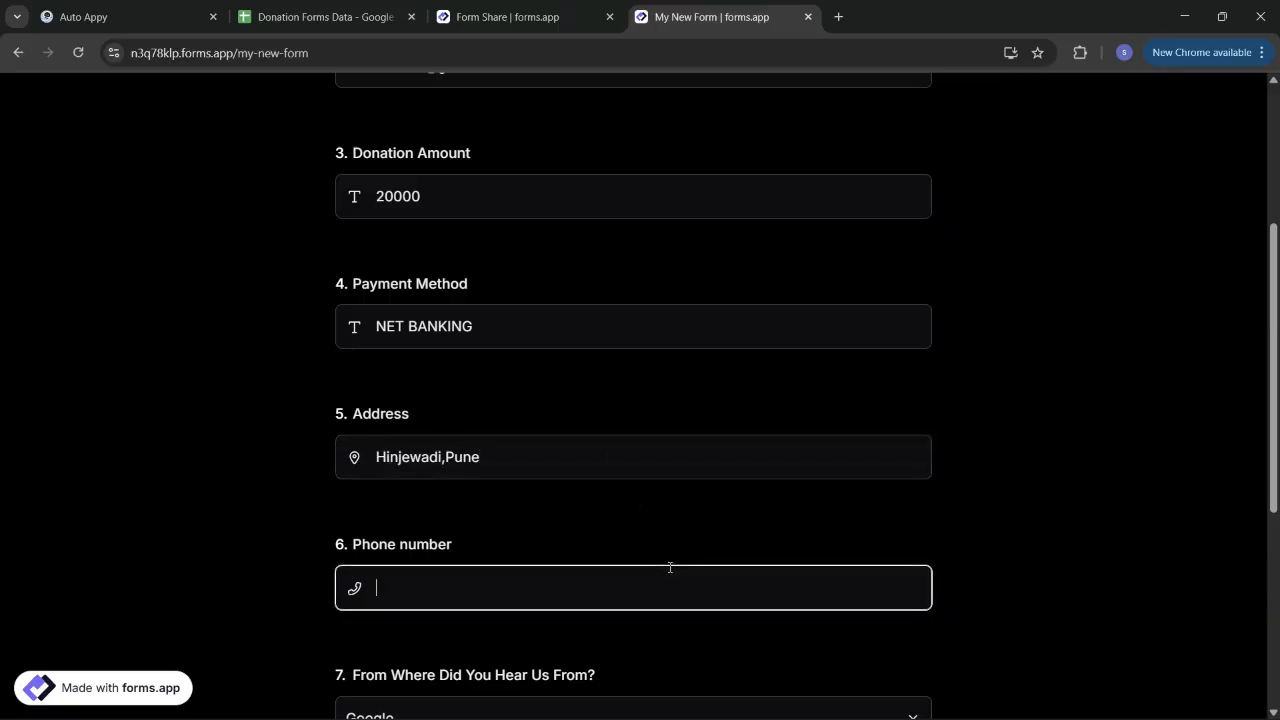
type("8")
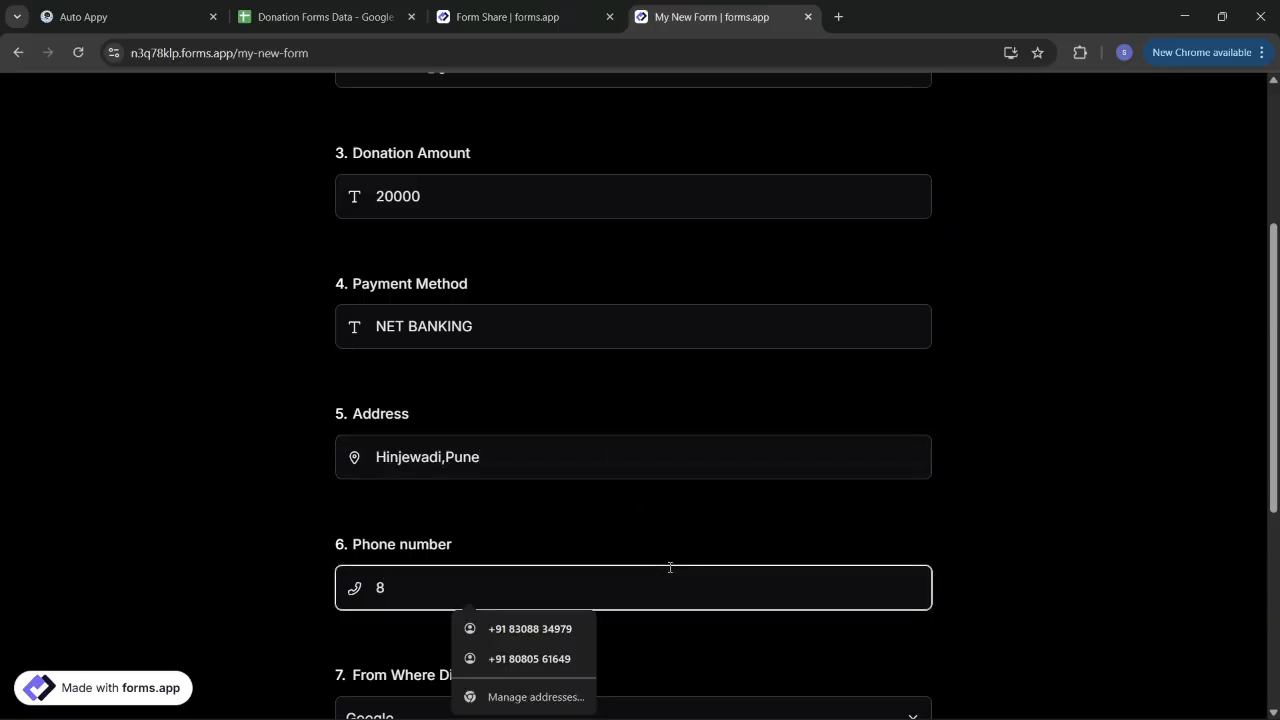
type("88")
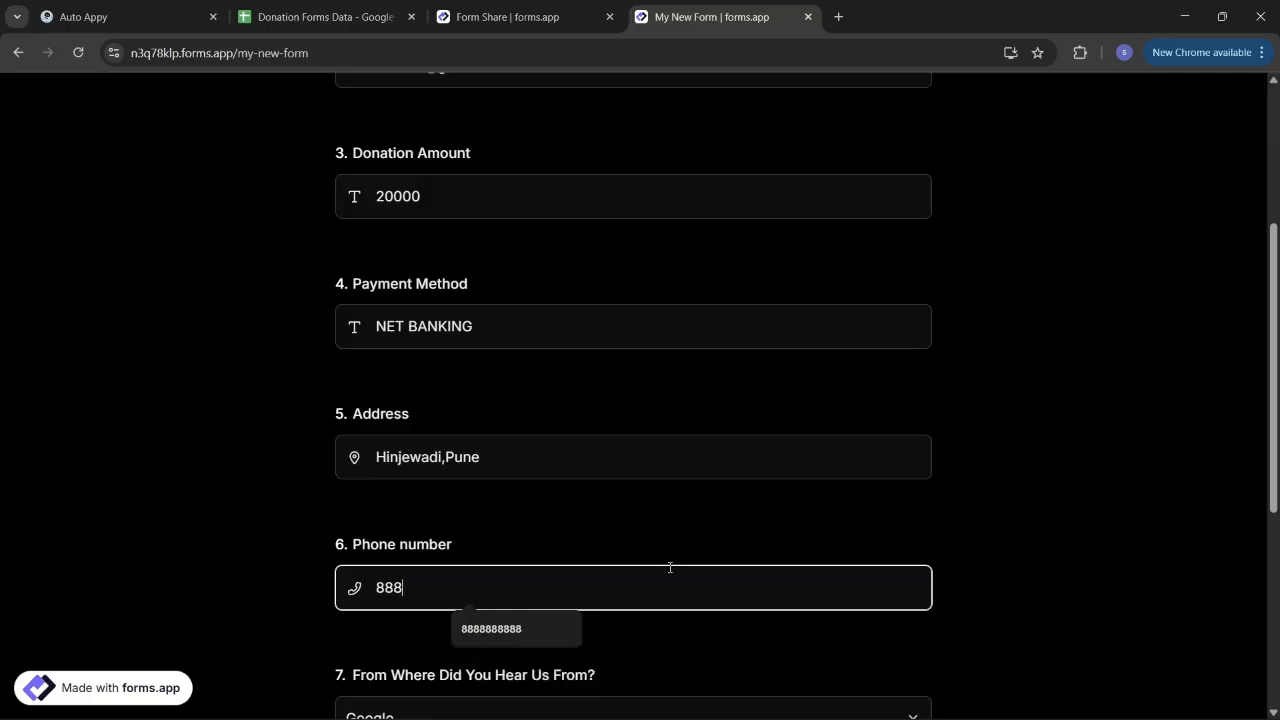
left_click(490, 641)
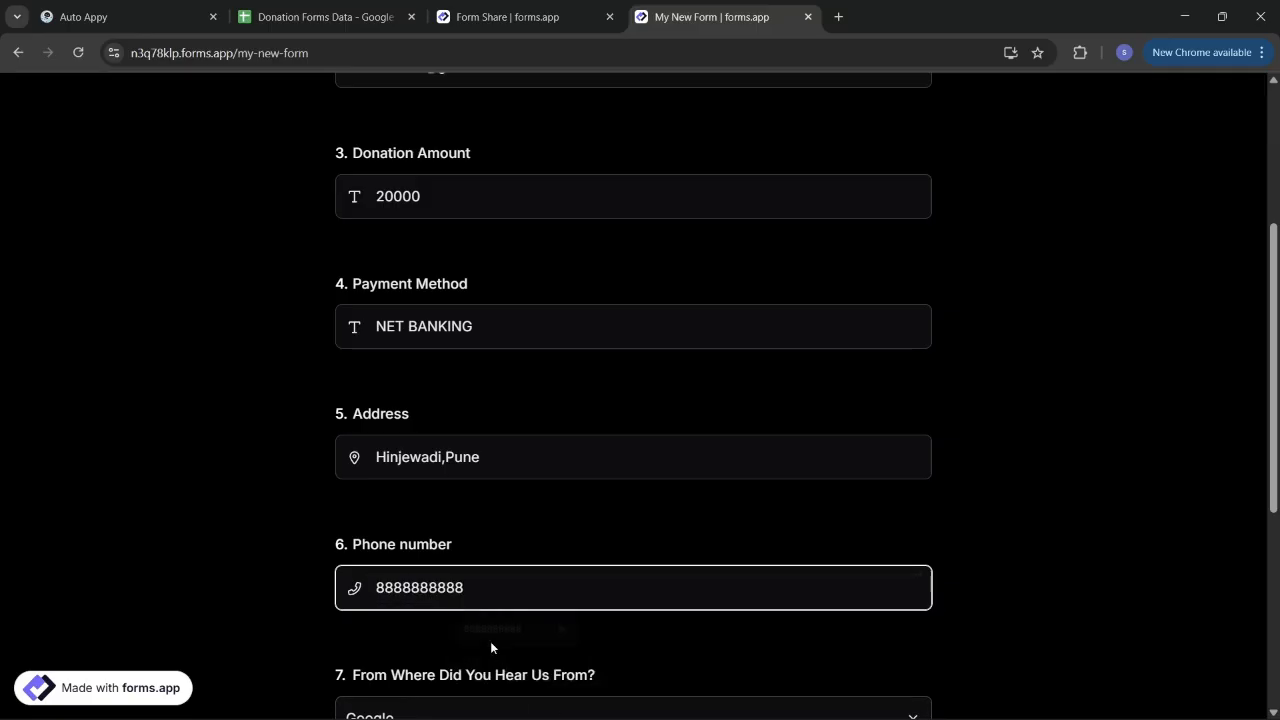
Step: Enter donation cause 'Charity purposes' and submit the form
scroll(574, 628, "down", 2)
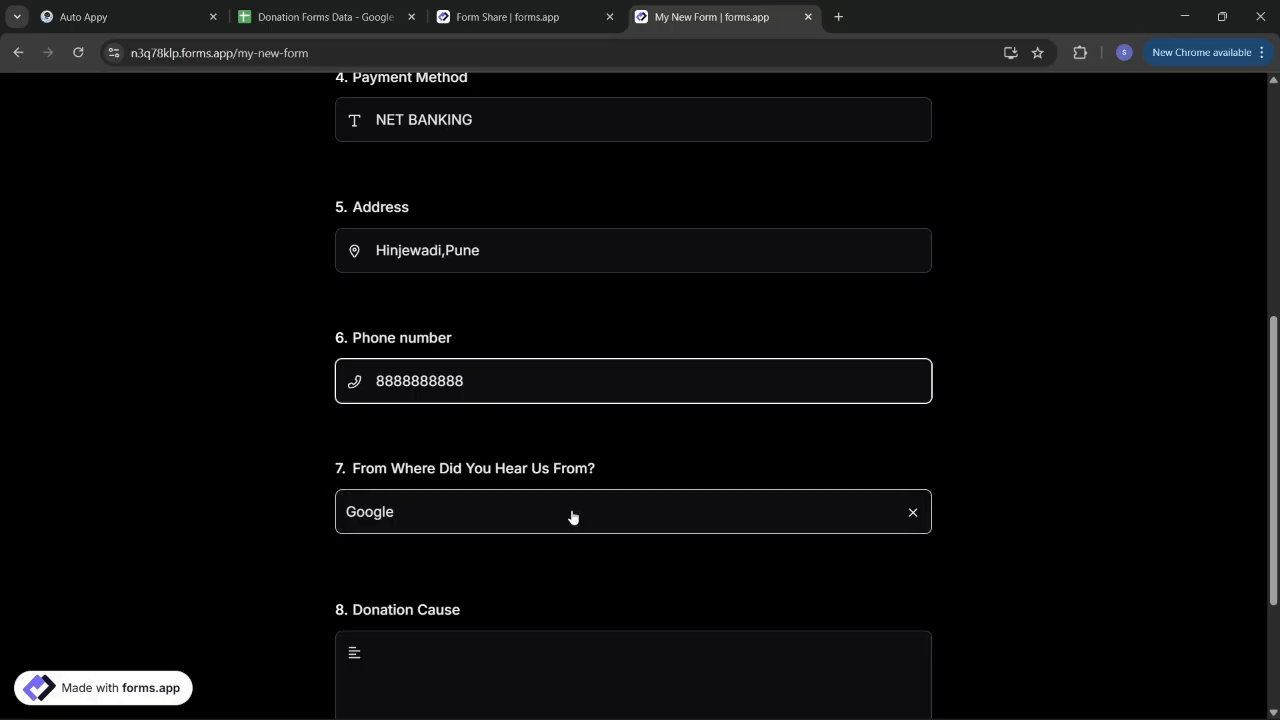
scroll(477, 530, "down", 1)
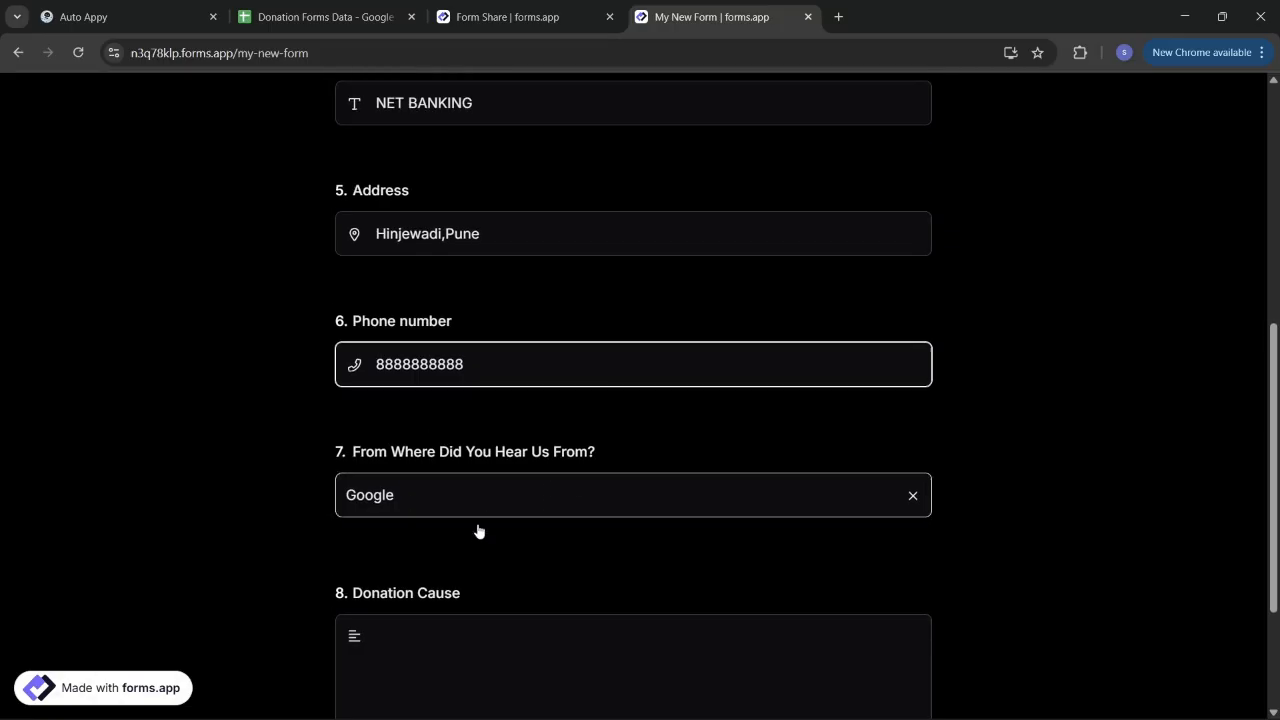
scroll(477, 528, "down", 1)
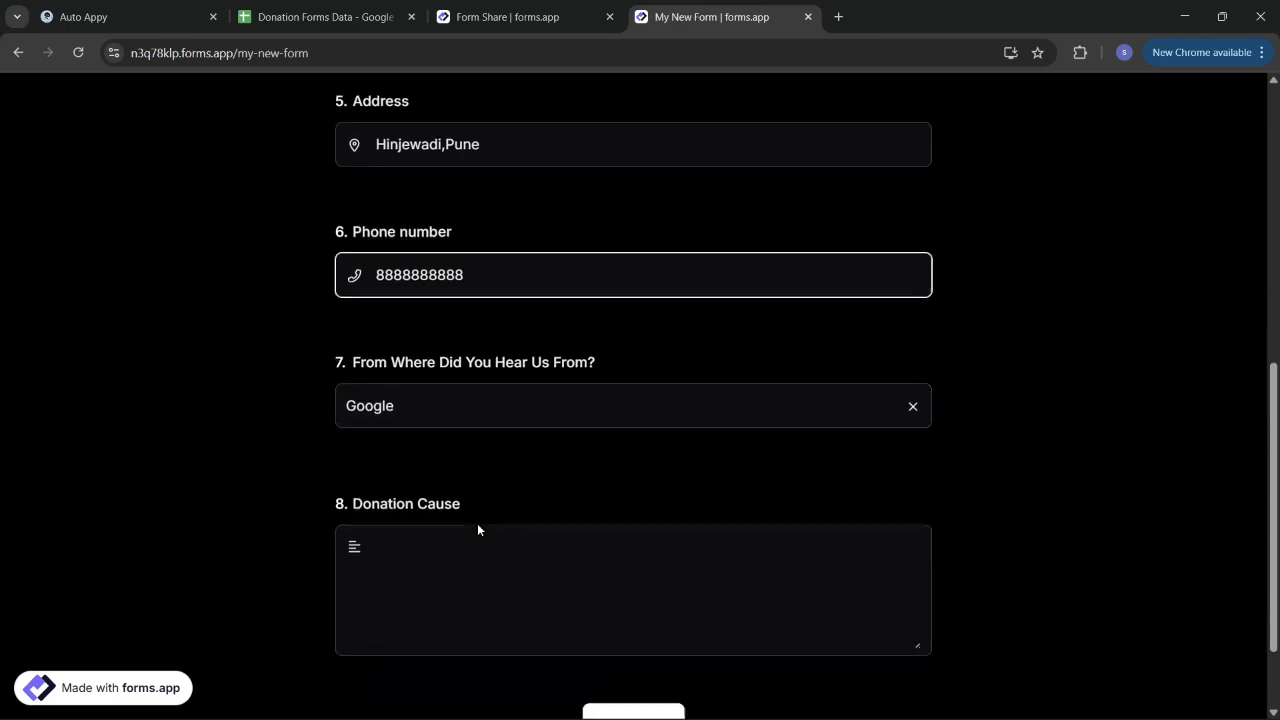
left_click(448, 534)
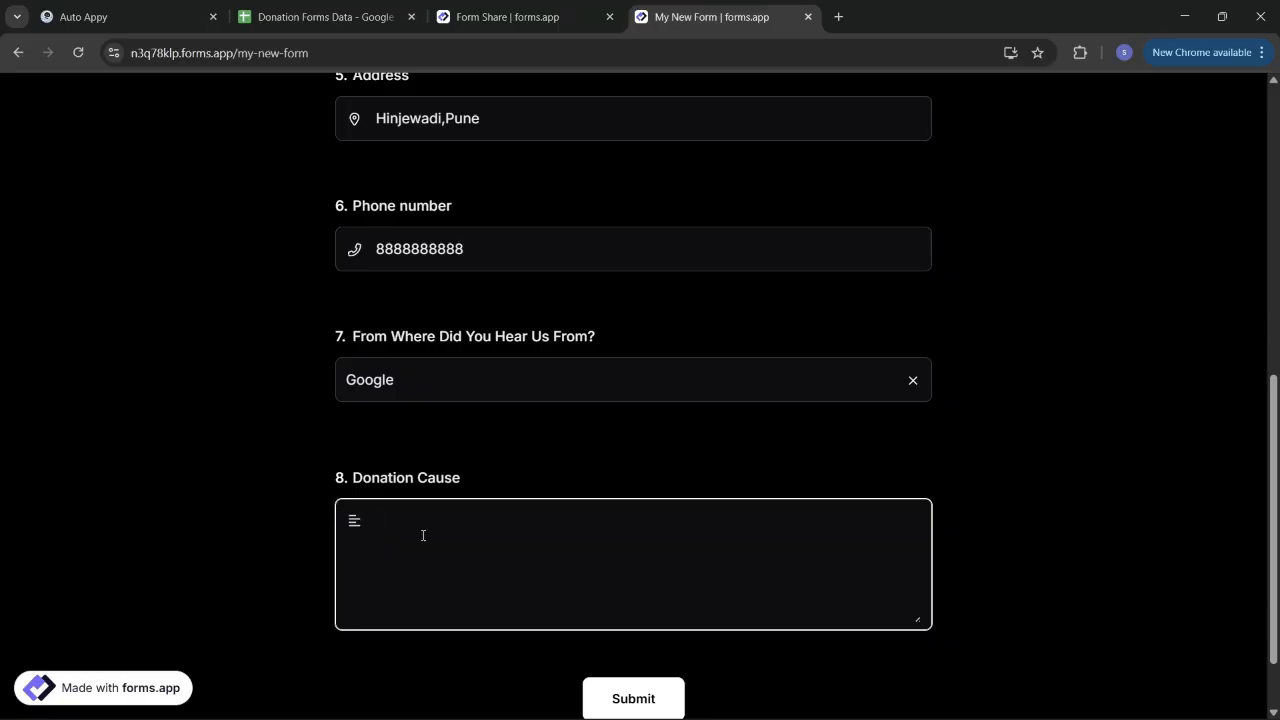
type("Charity purposes")
left_click(633, 700)
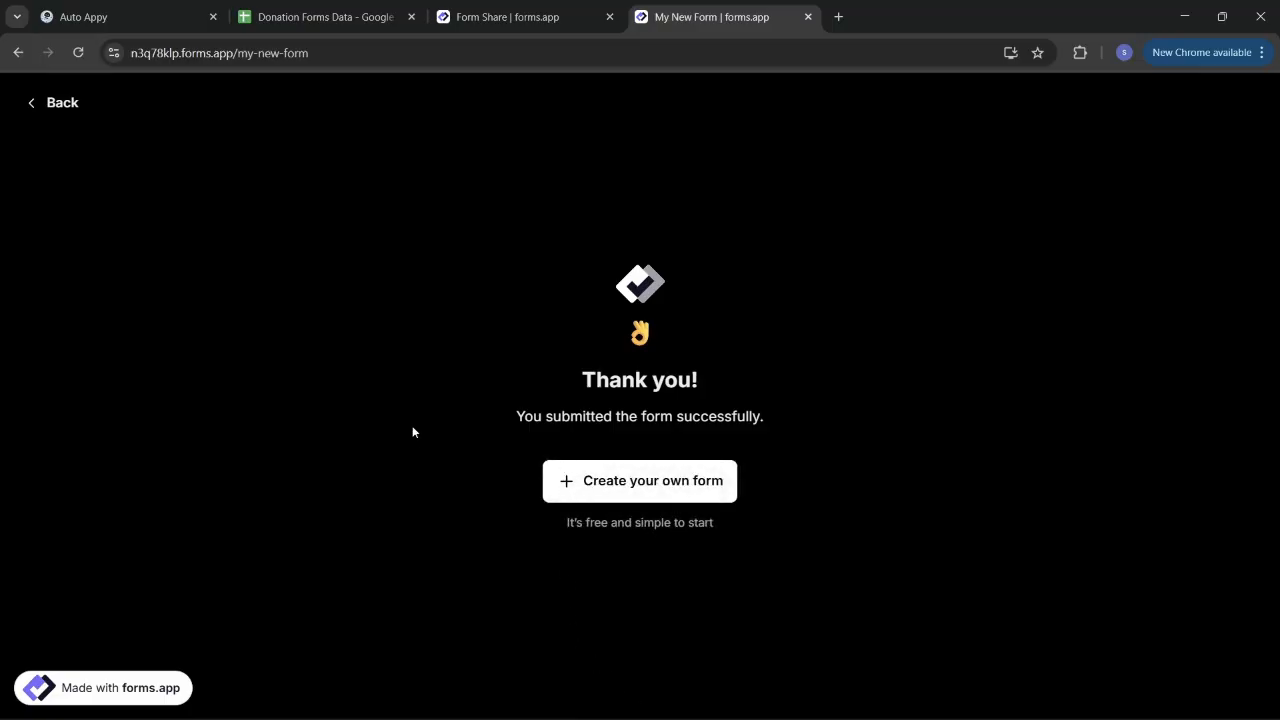
left_click(318, 10)
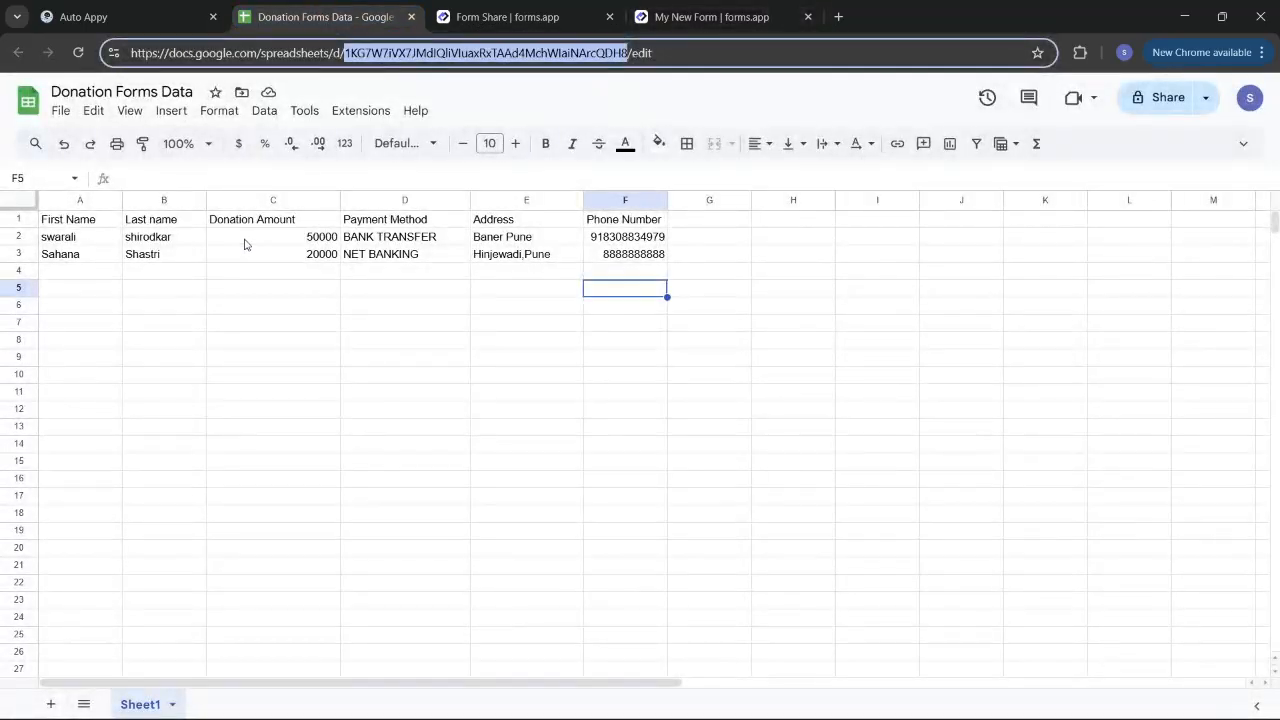